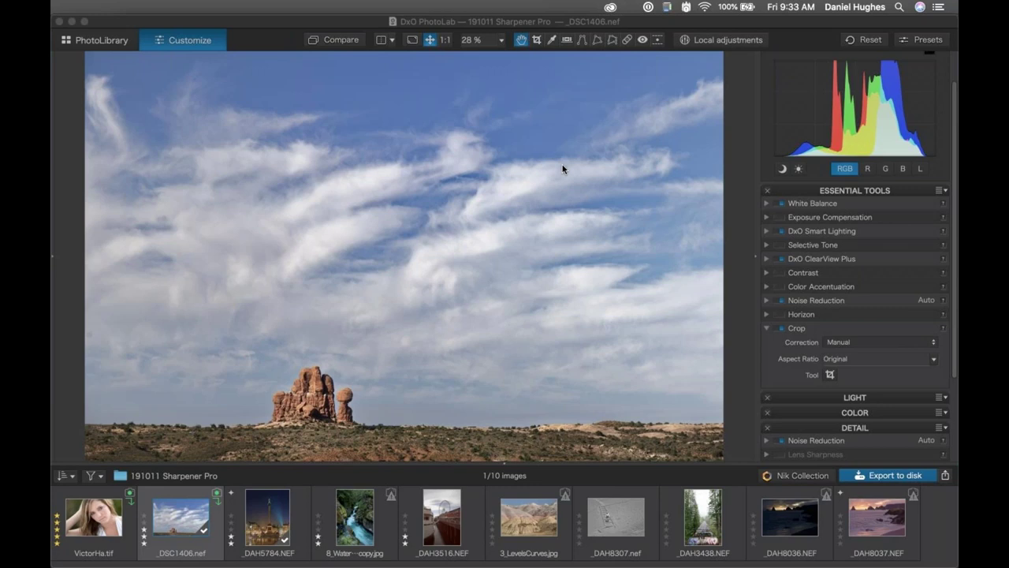
Compare the corrected desert rock photo with its uncorrected version.
click(522, 26)
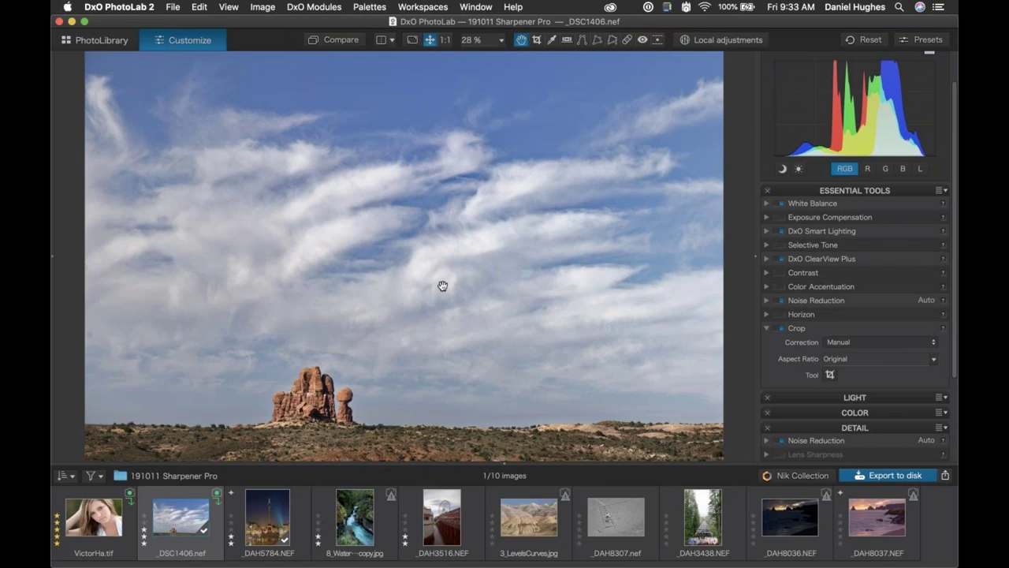
click(334, 41)
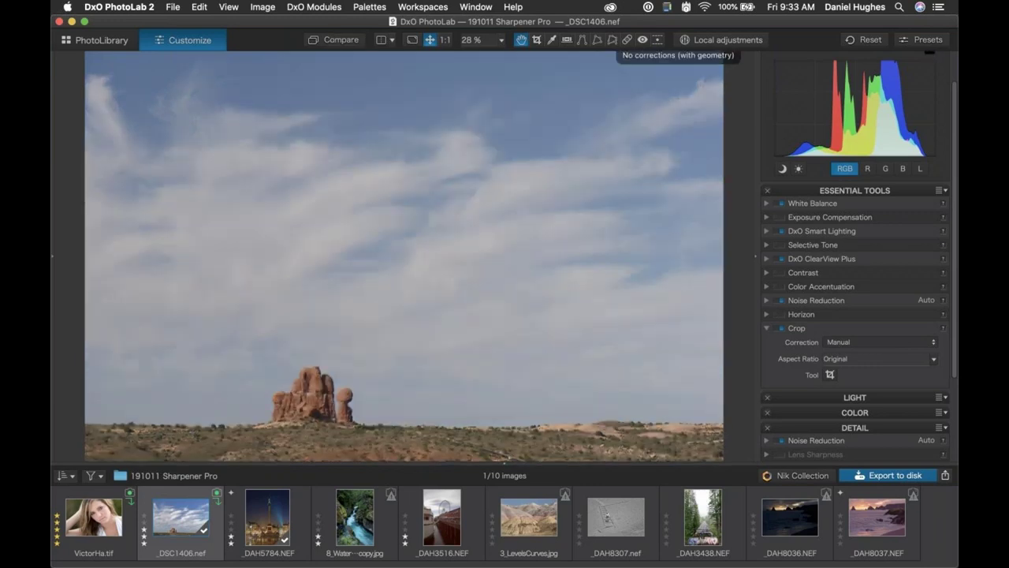
click(334, 41)
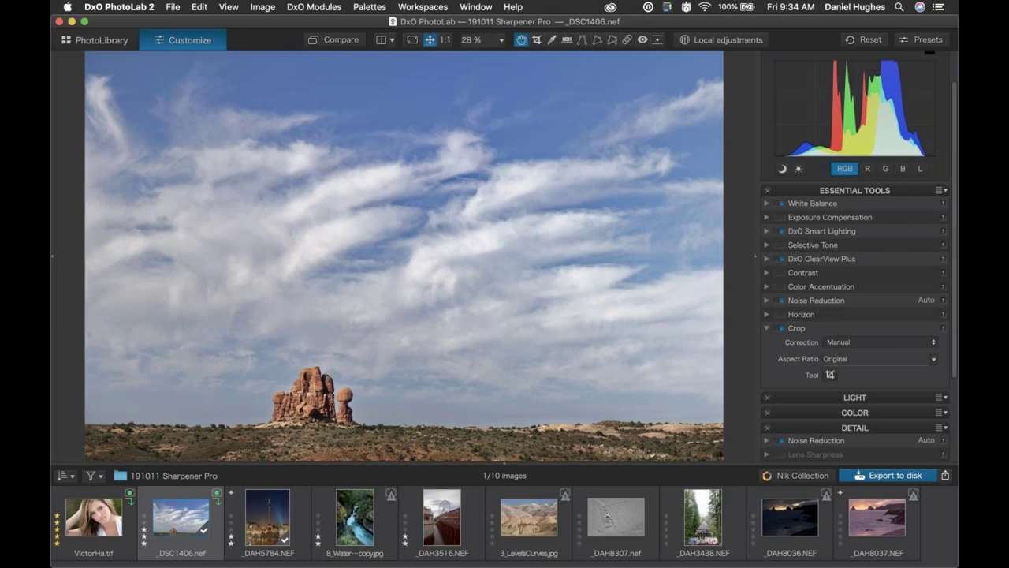
key(d)
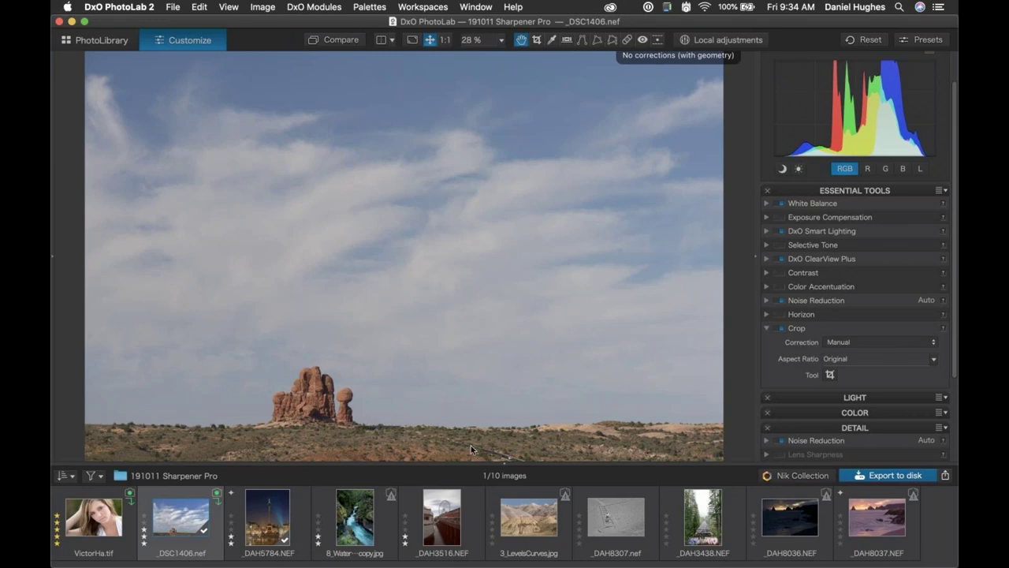
key(d)
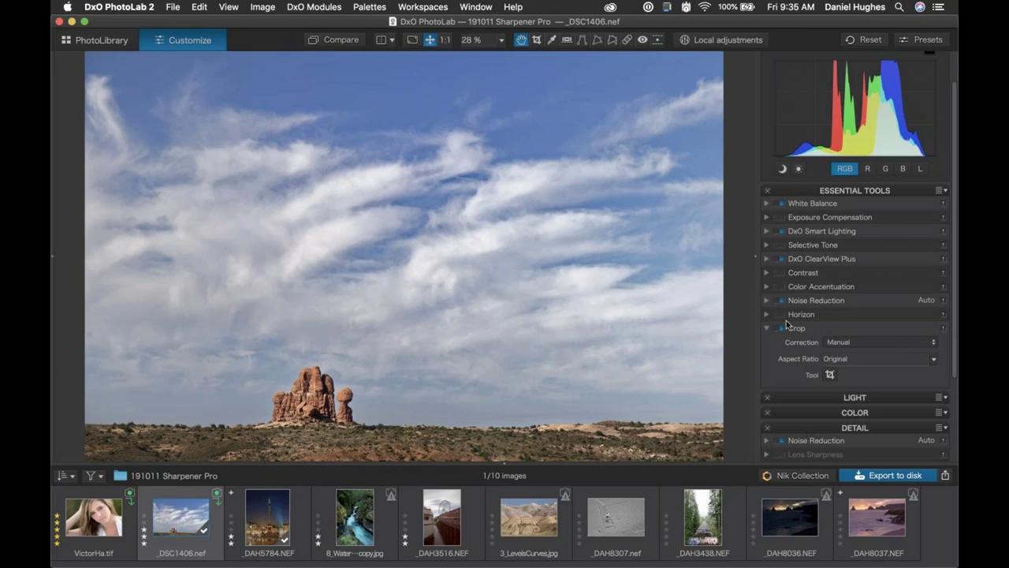
Collapse the essential tools and download the DxO optics module for Nikon D810 + AF-S VR Micro-Nikkor 105mm f/2.8G IF-ED.
click(798, 192)
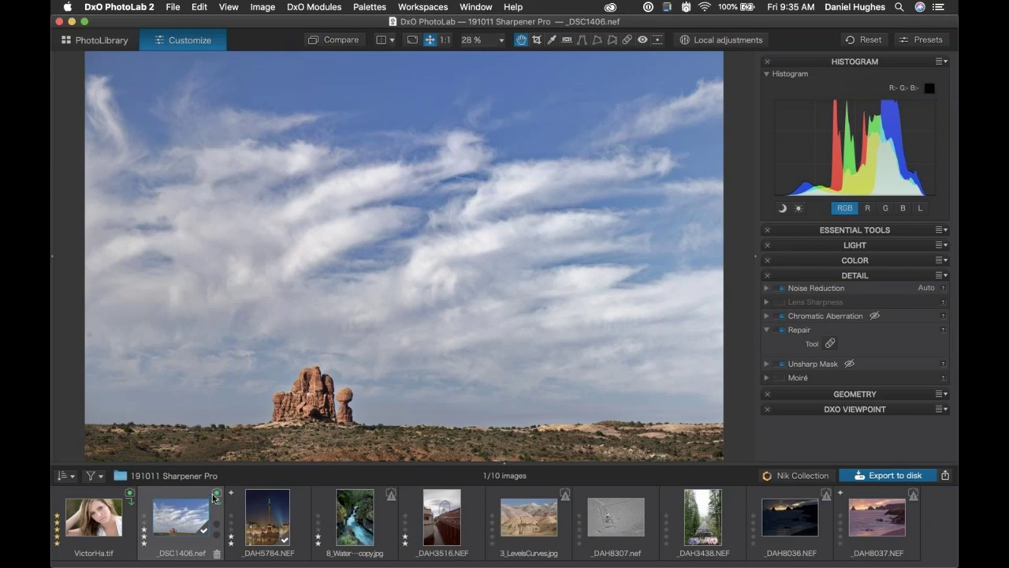
mouse_move(215, 508)
click(215, 498)
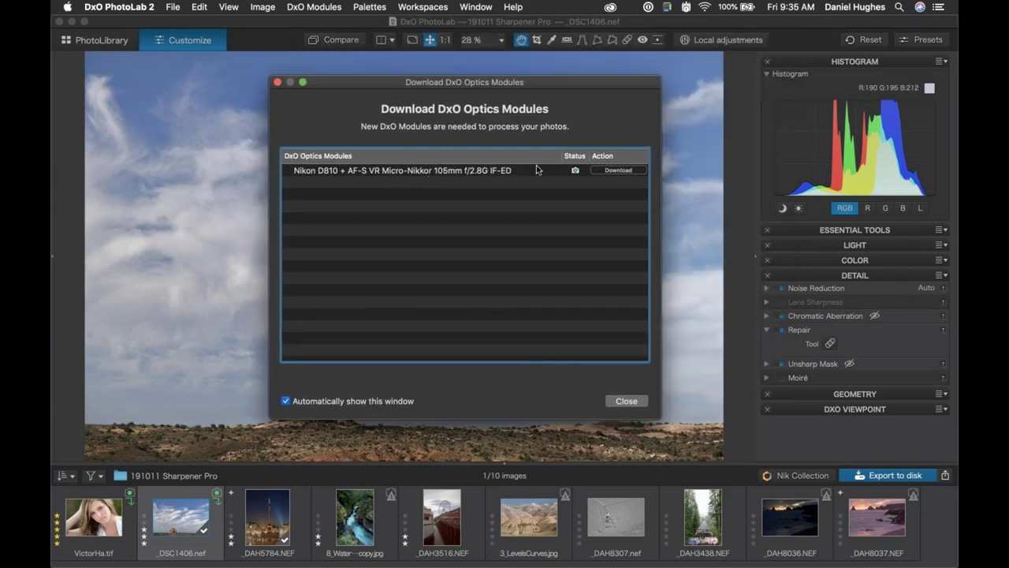
click(616, 171)
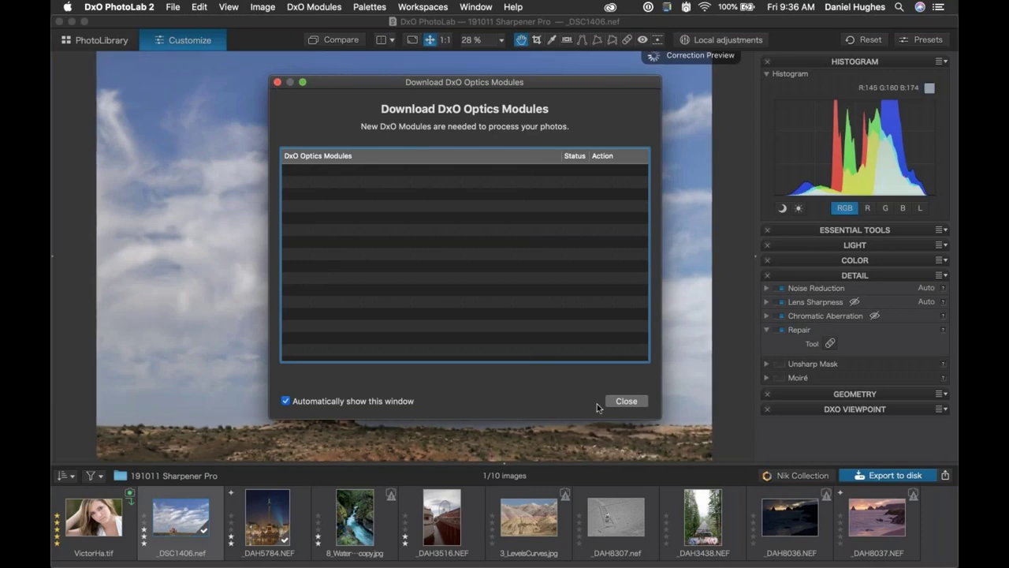
click(621, 401)
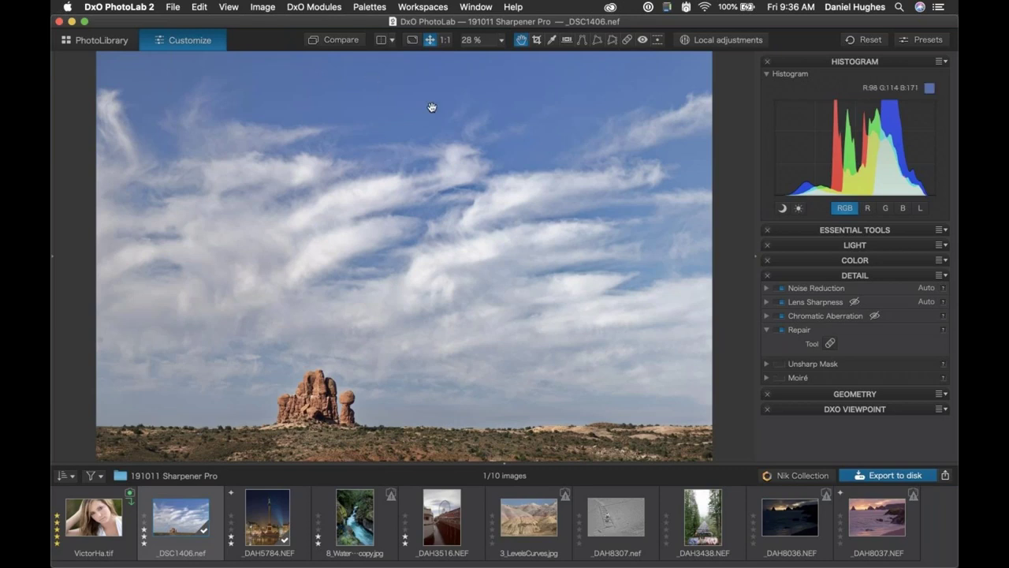
Collapse the Repair correction and expand the Lens Sharpness settings for the desert rock photo.
scroll(361, 334, up, 2)
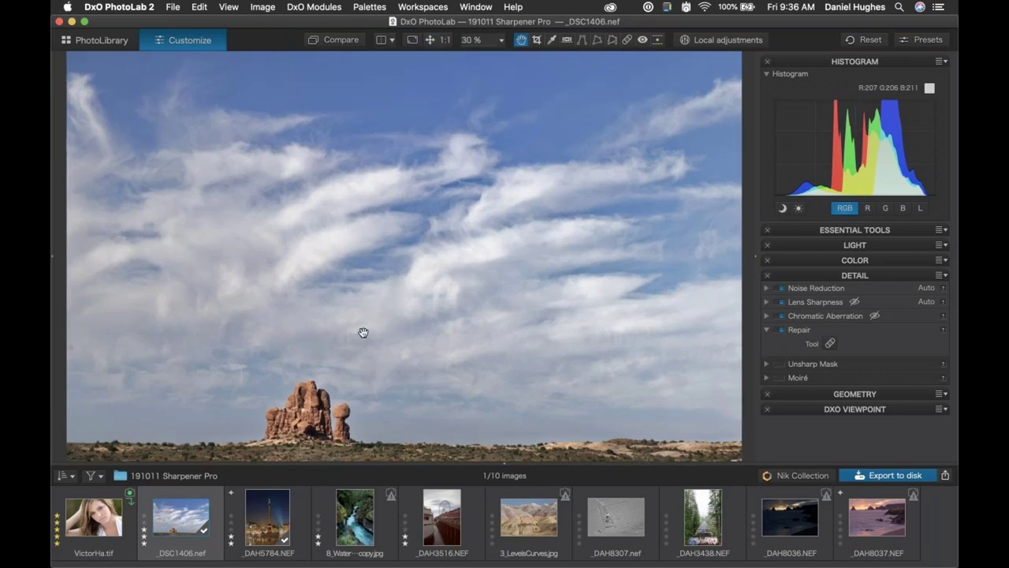
scroll(339, 361, up, 2)
drag(309, 387, 560, 71)
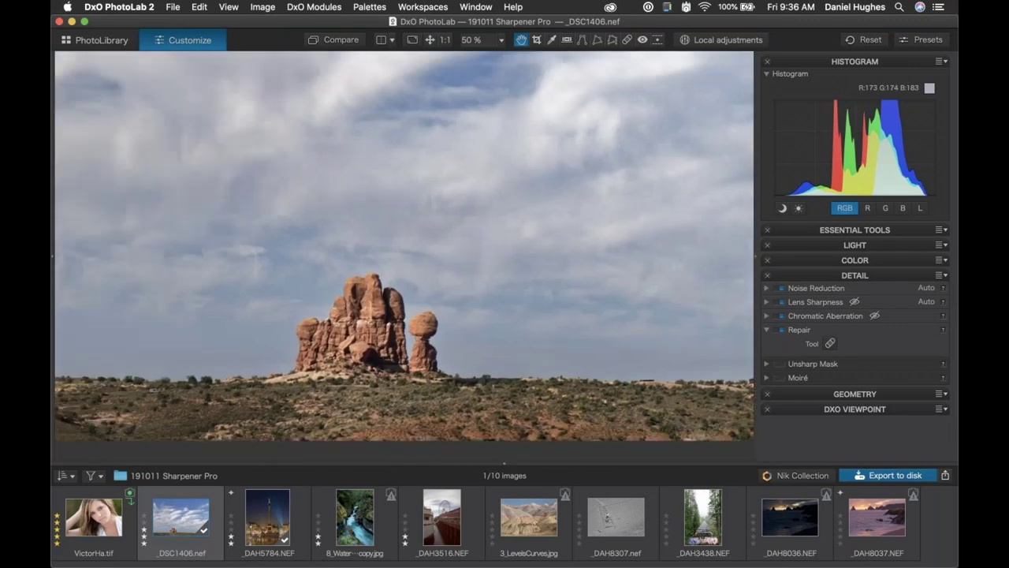
scroll(406, 241, up, 1)
scroll(393, 247, up, 1)
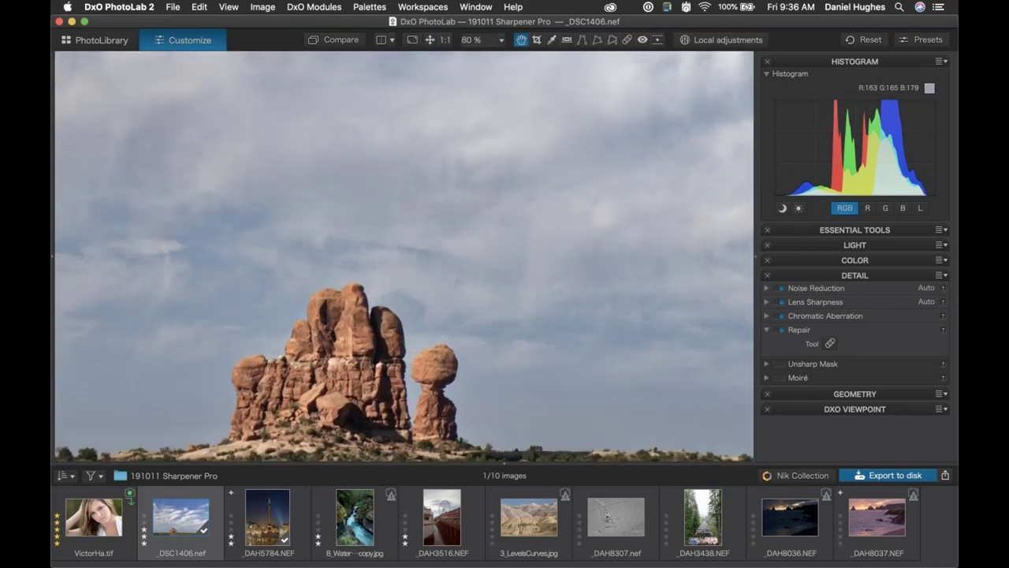
scroll(353, 291, up, 1)
drag(340, 184, 338, 126)
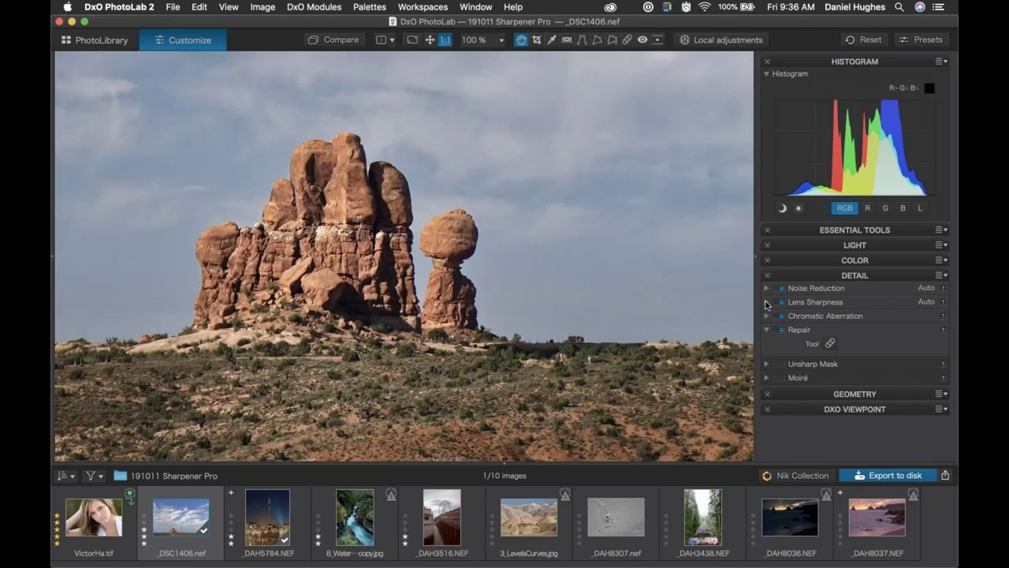
click(766, 330)
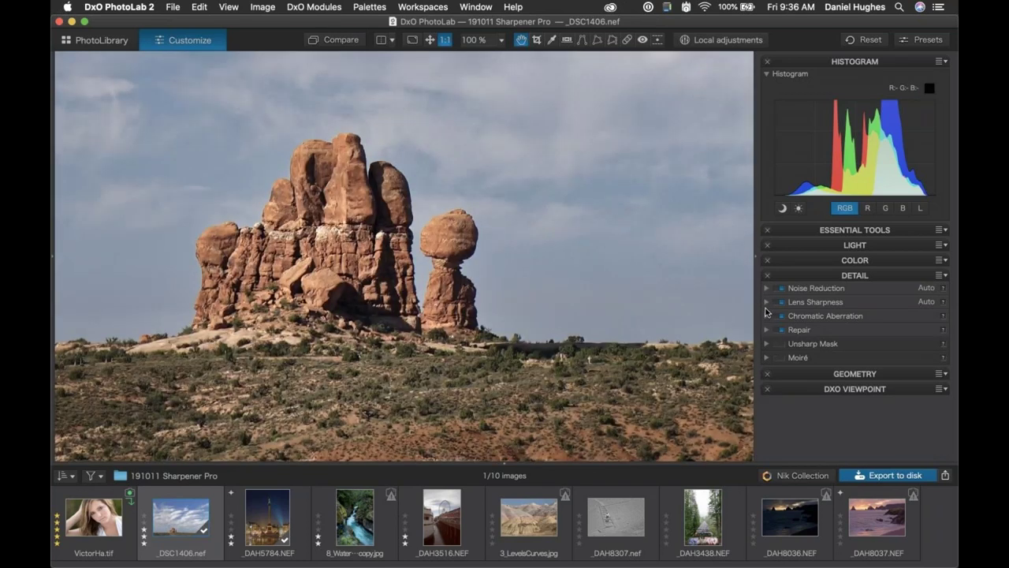
click(767, 302)
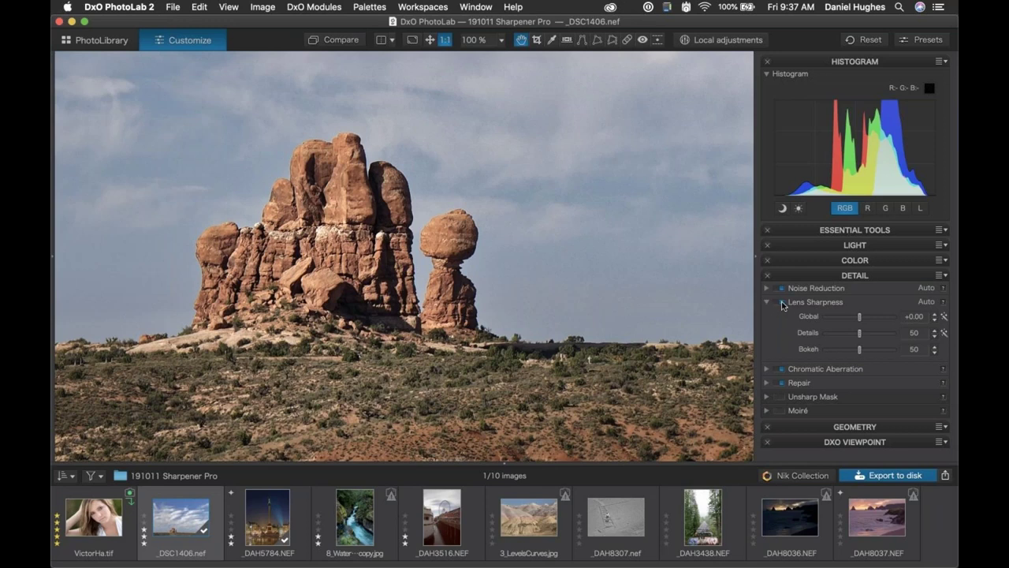
Switch Lens Sharpness off and back on to compare the detail in the rock formation.
click(783, 302)
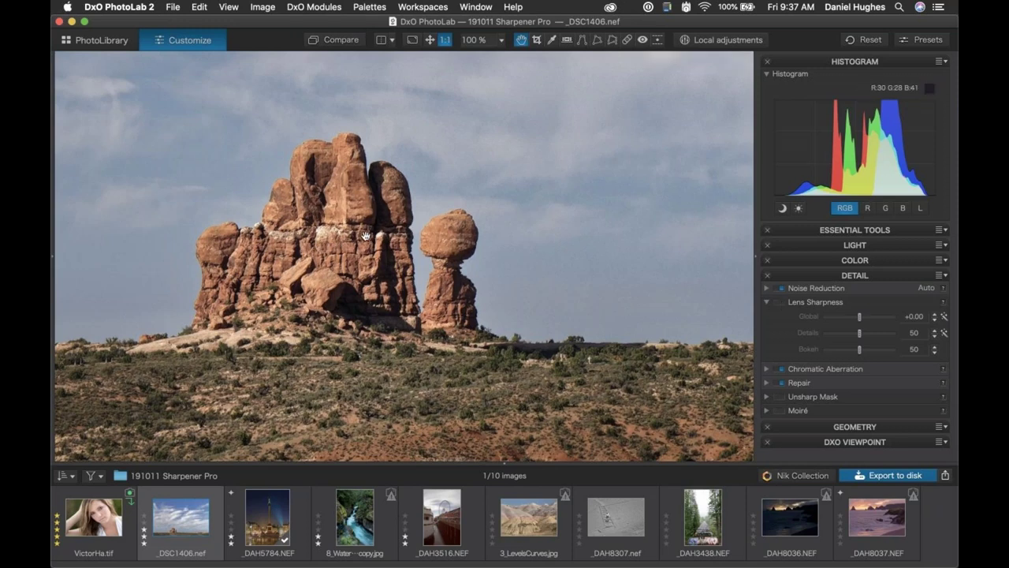
click(779, 303)
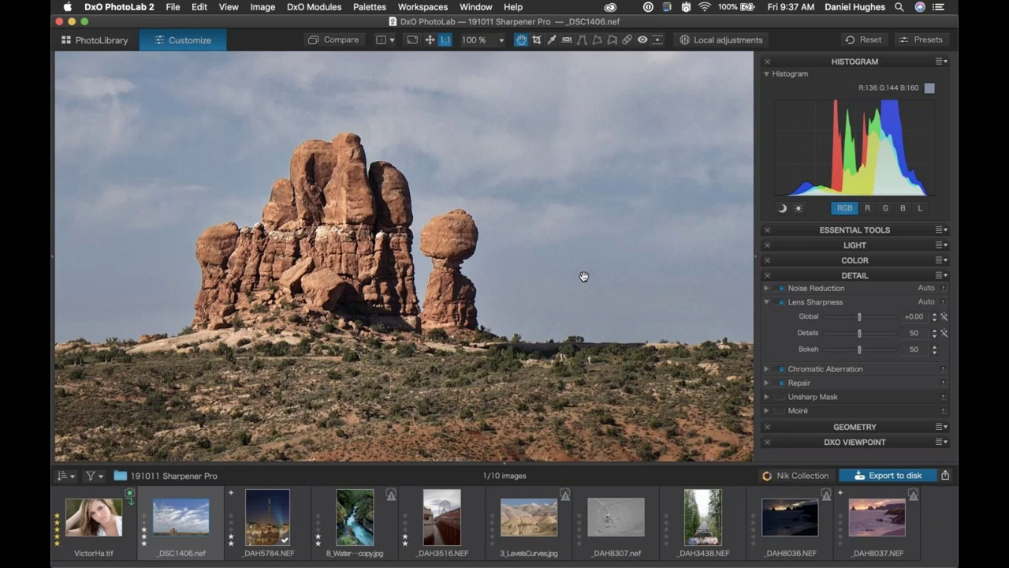
key(super+minus)
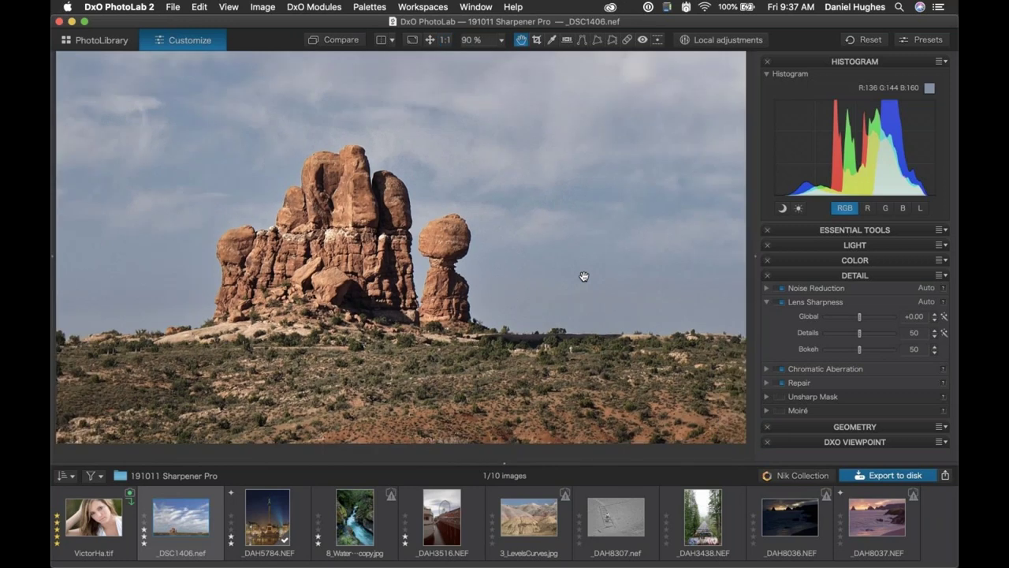
key(super+minus)
key(super+0)
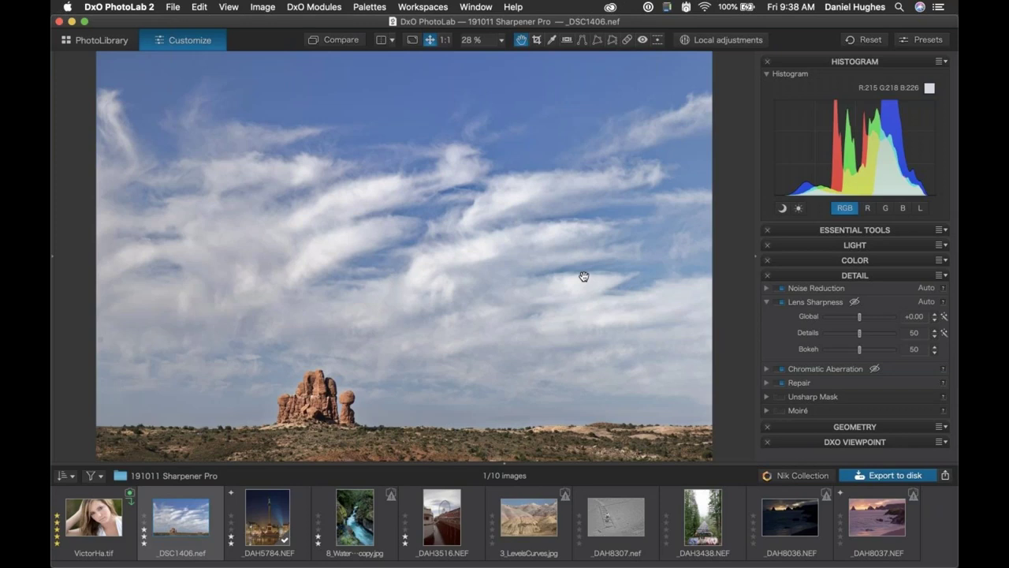
click(814, 231)
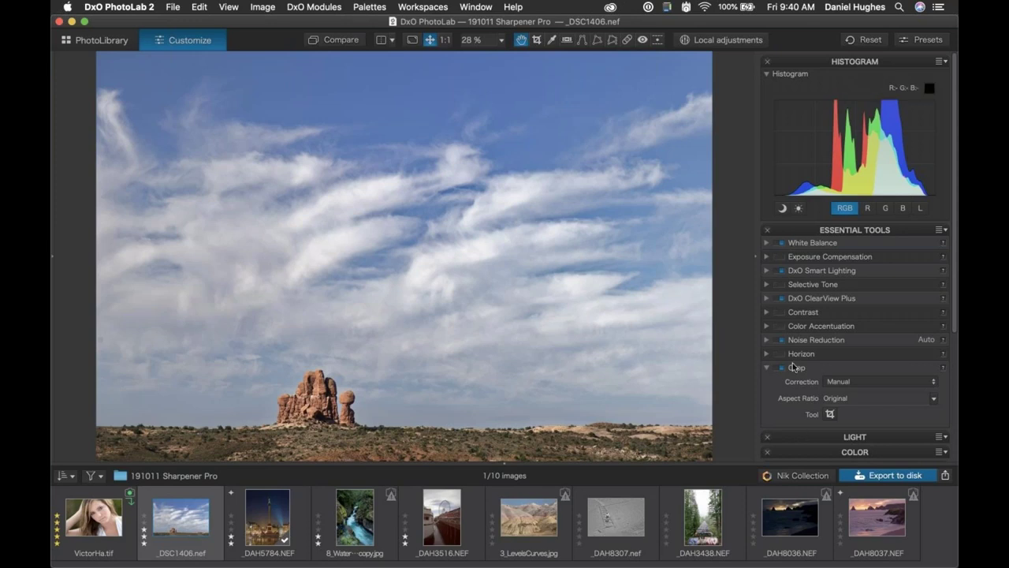
click(807, 230)
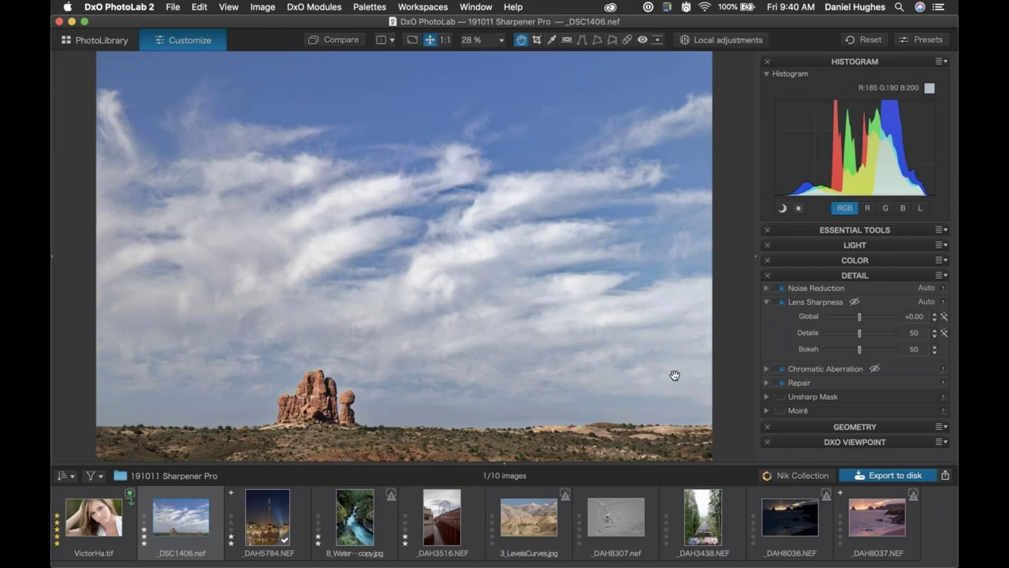
mouse_move(180, 510)
click(791, 478)
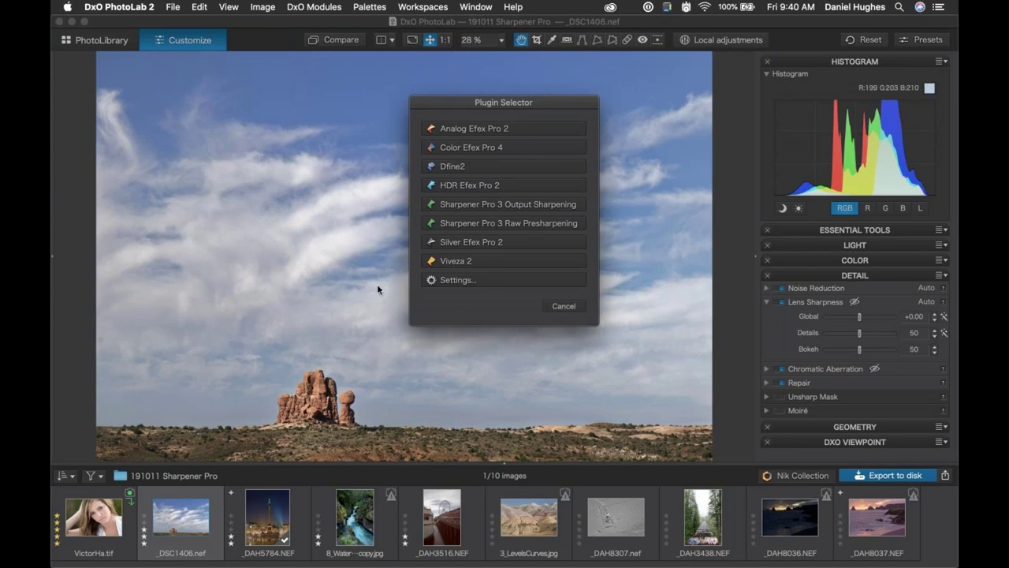
click(444, 281)
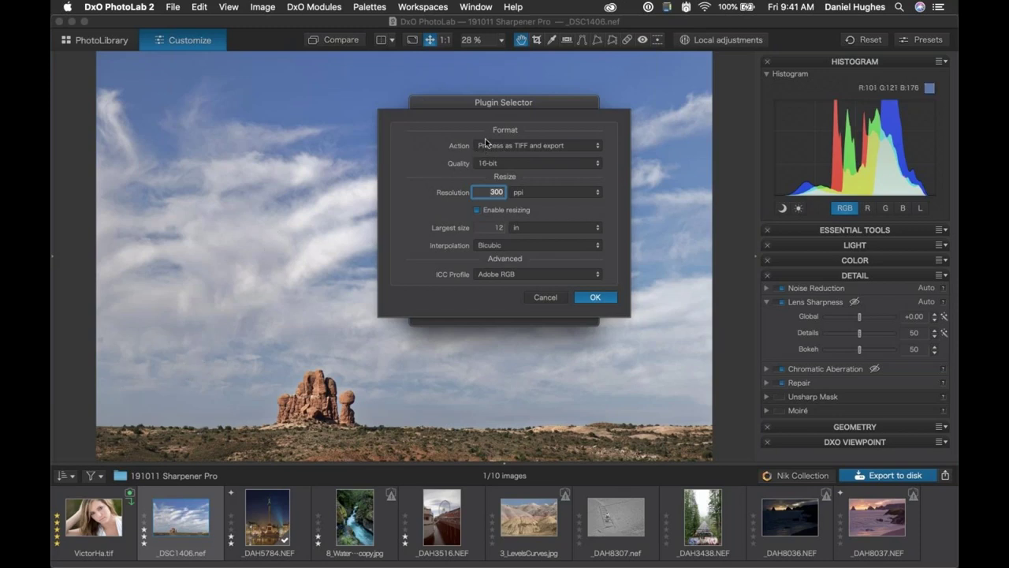
click(543, 296)
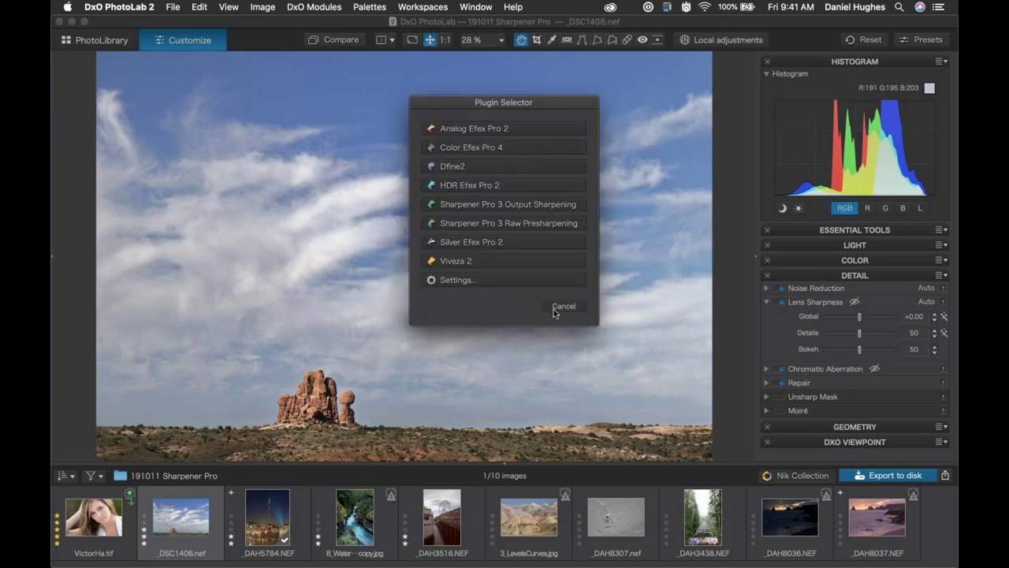
click(558, 306)
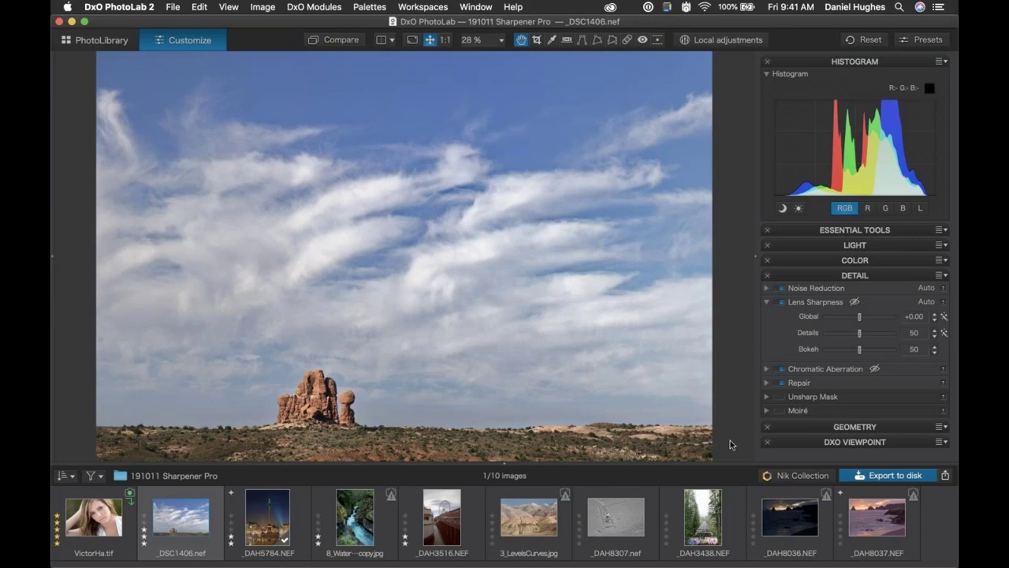
In the Nik Collection plugin settings, choose Process as TIFF and export with 16-bit quality.
click(791, 477)
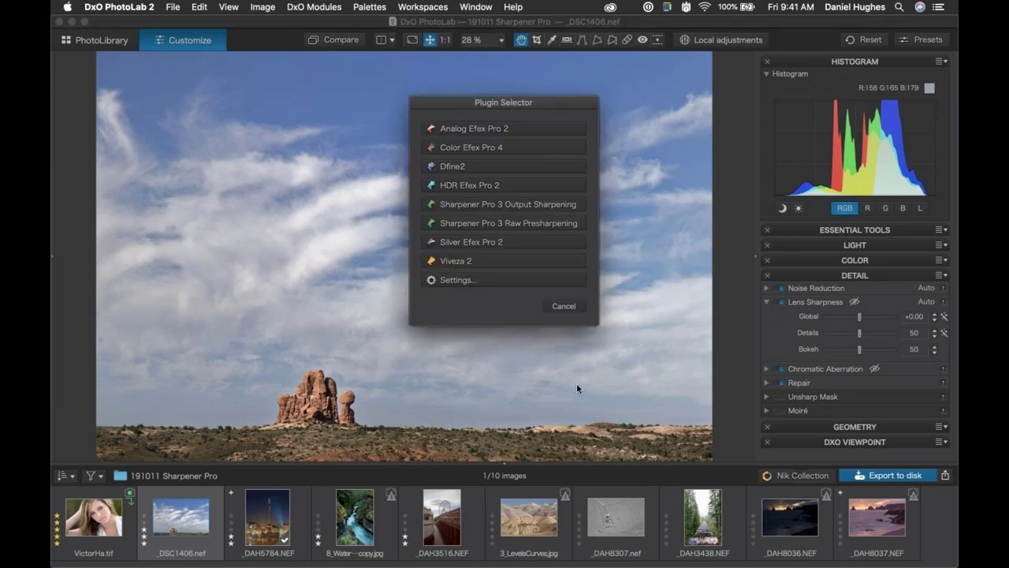
click(437, 280)
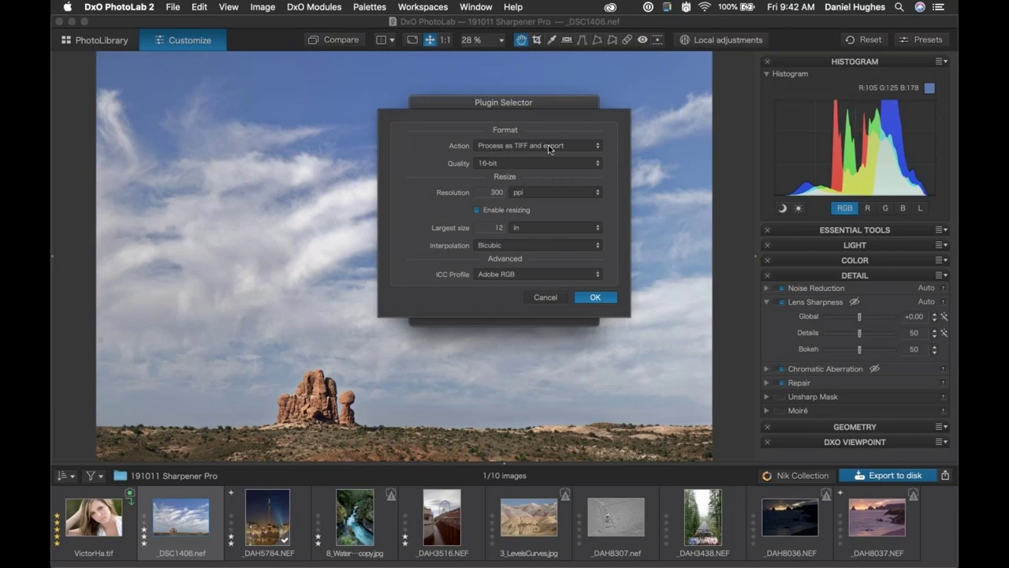
click(573, 148)
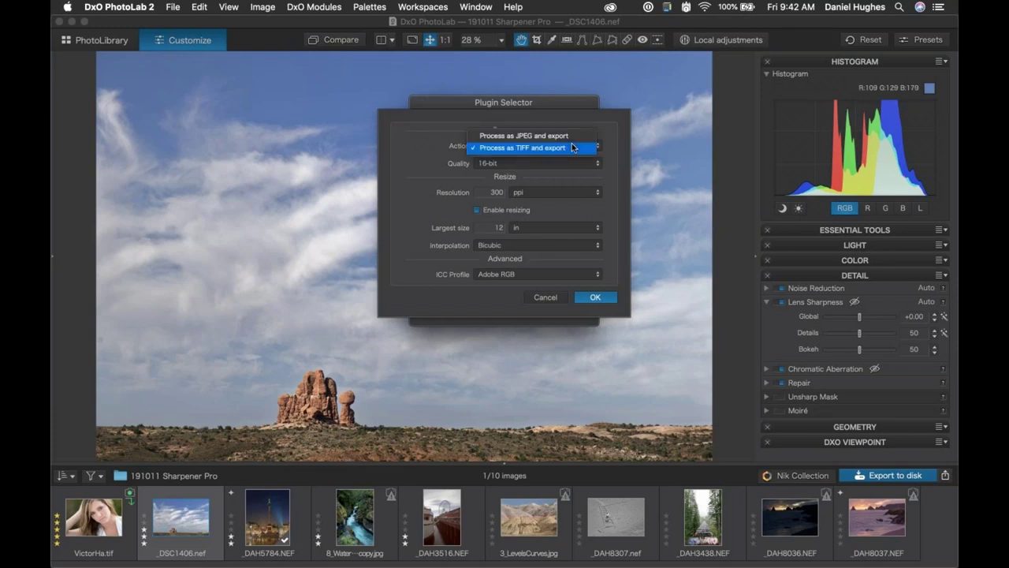
click(493, 146)
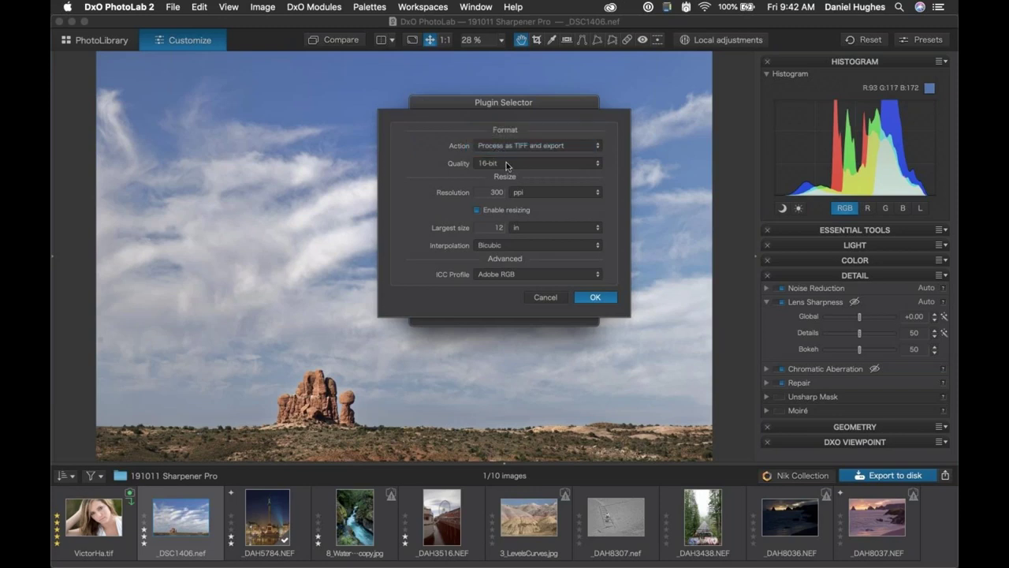
click(522, 161)
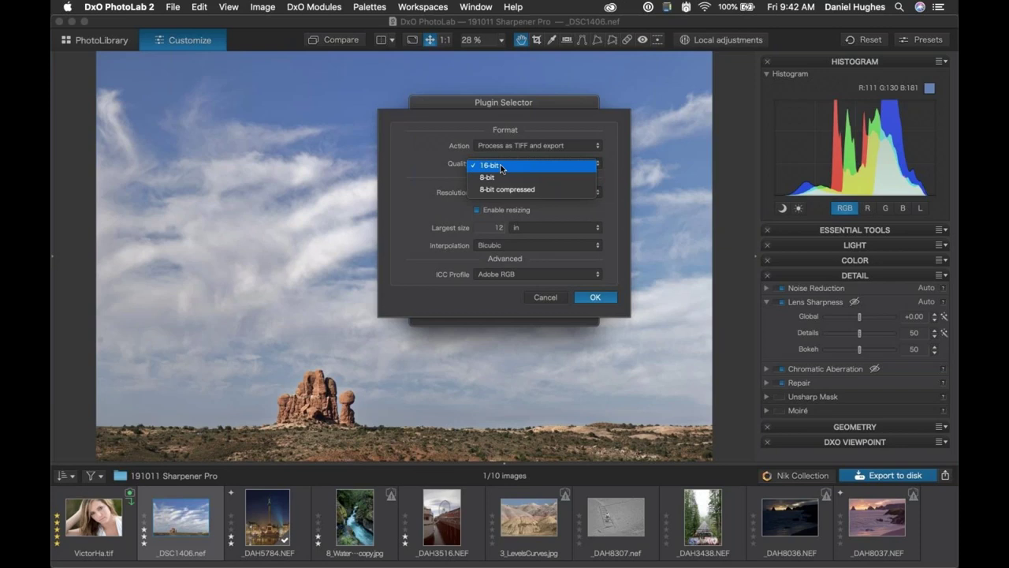
click(501, 166)
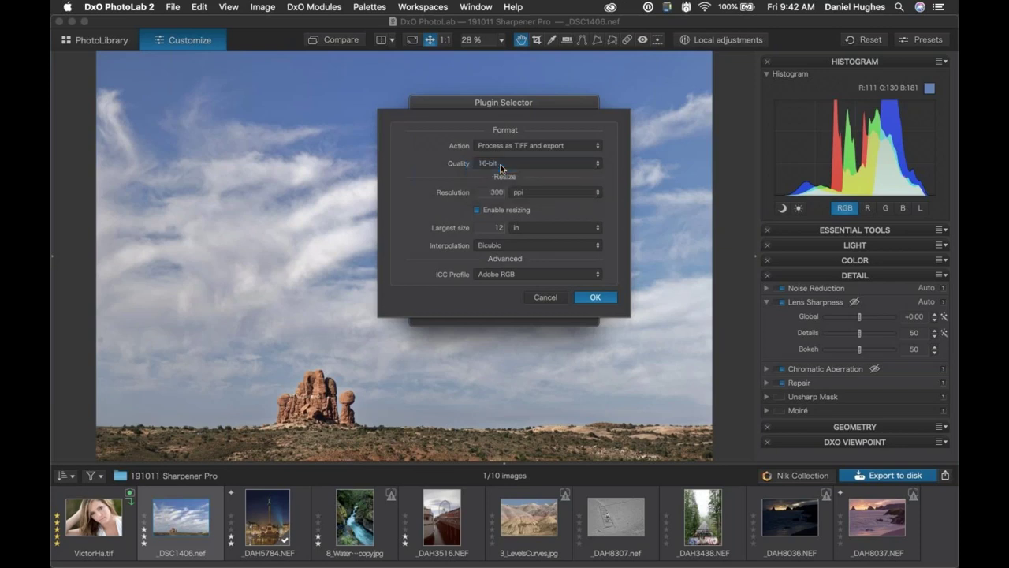
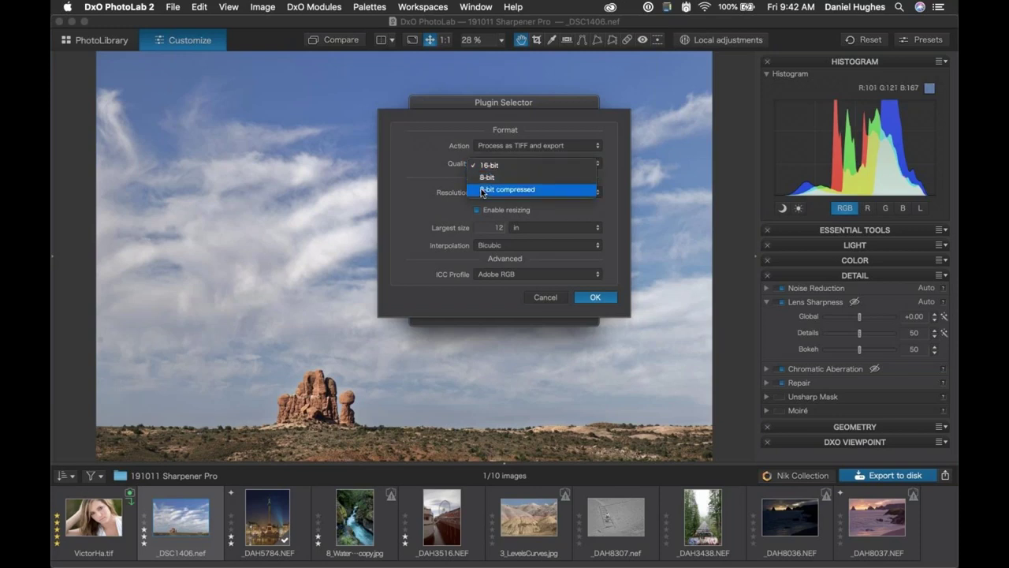
click(438, 164)
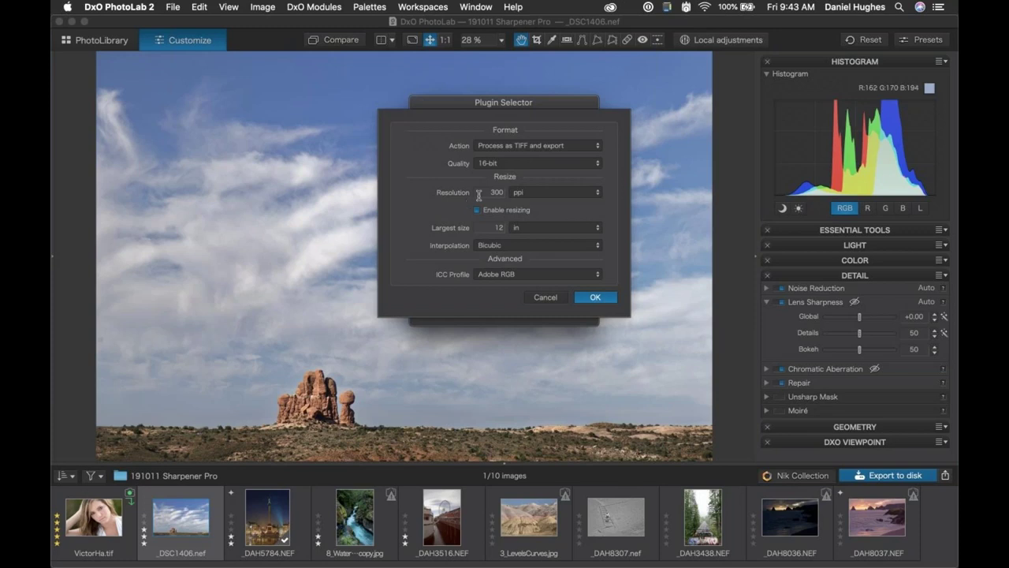
Export at 300 ppi with resizing enabled and set the largest size to 12 in.
double_click(504, 192)
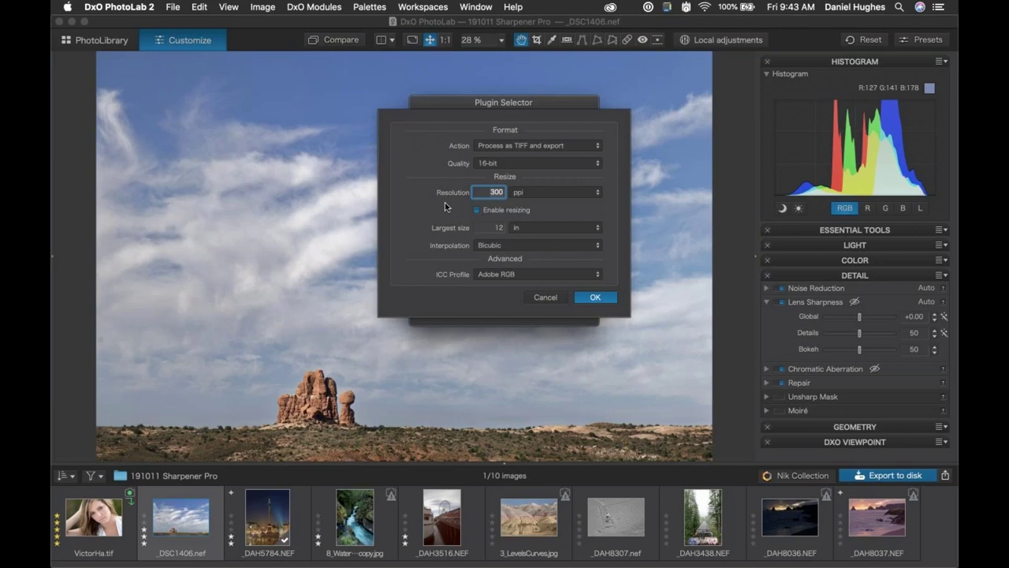
click(476, 211)
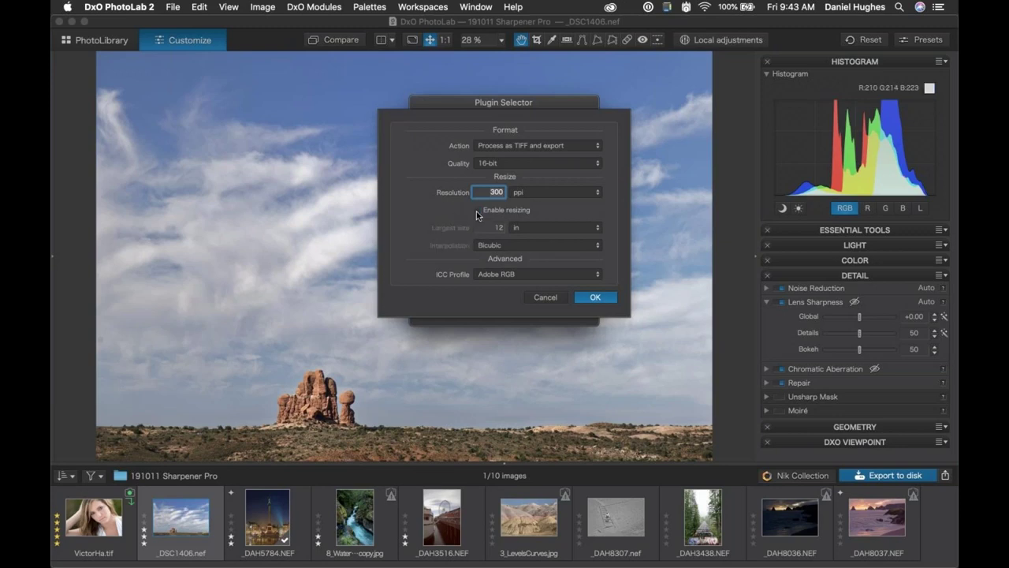
click(476, 210)
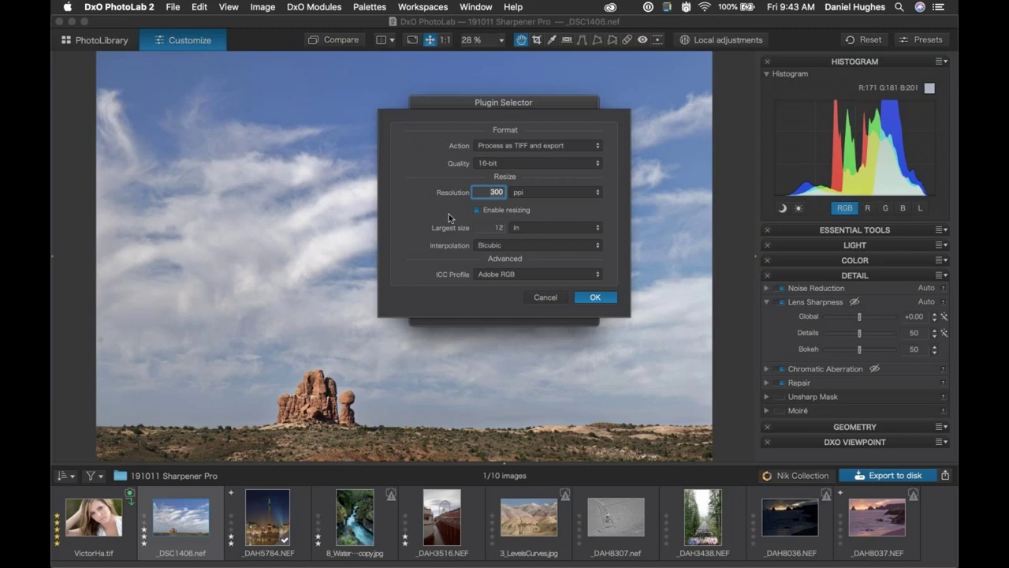
click(491, 227)
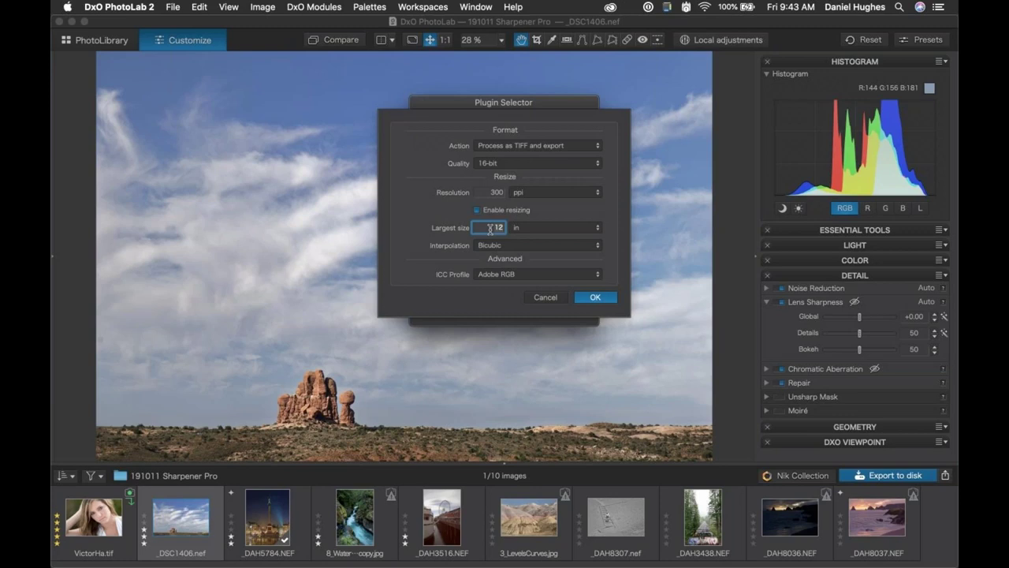
text(20)
key(BackSpace)
key(BackSpace)
text(12)
click(584, 228)
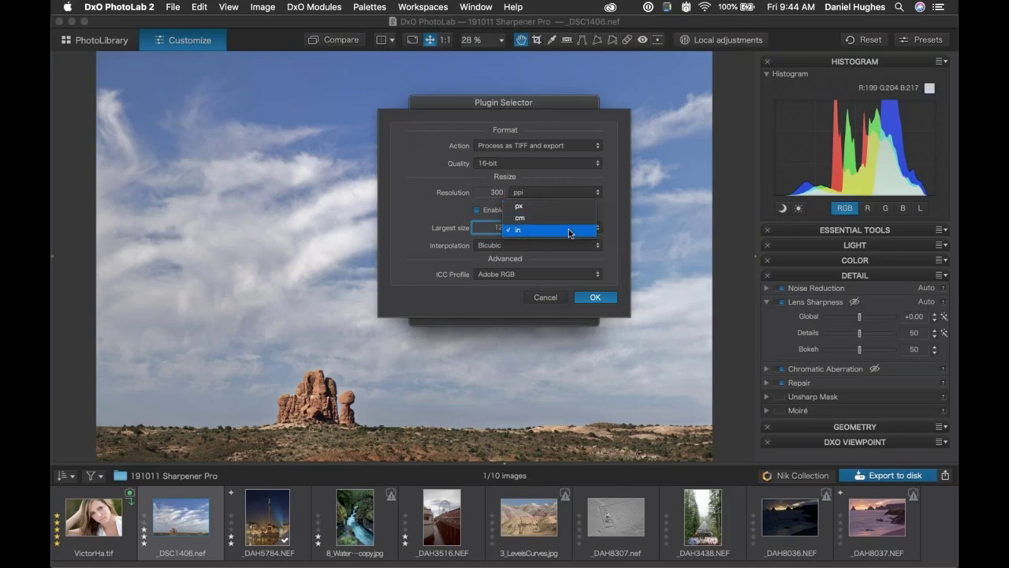
click(568, 229)
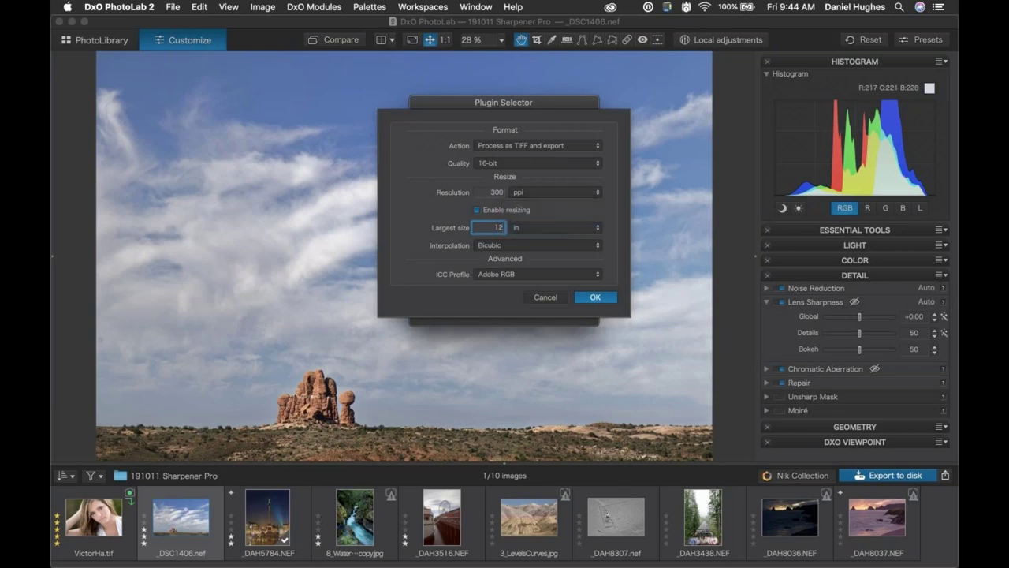
Choose Bicubic interpolation and the Adobe RGB ICC profile, and confirm the plugin export settings.
click(573, 248)
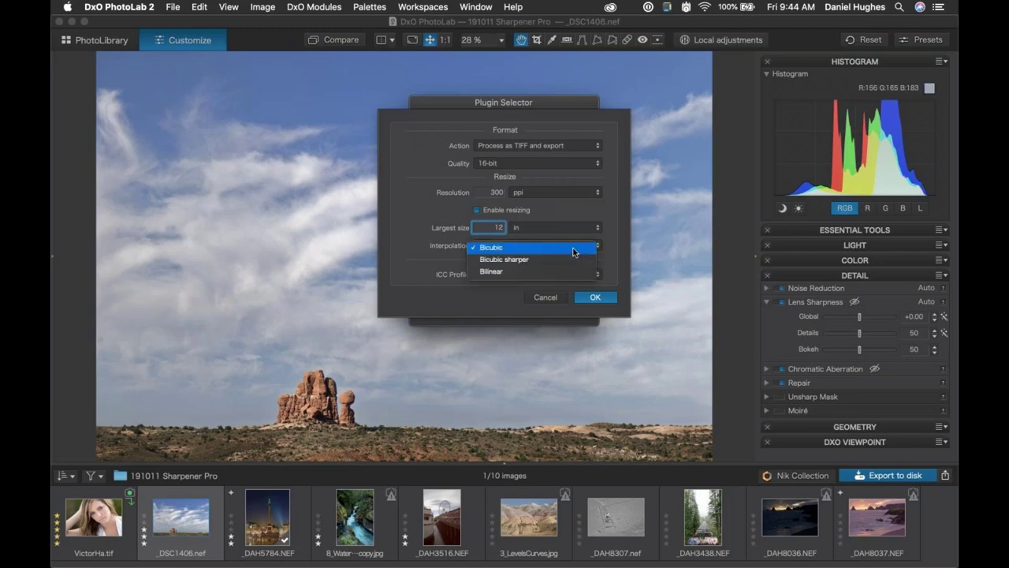
click(492, 247)
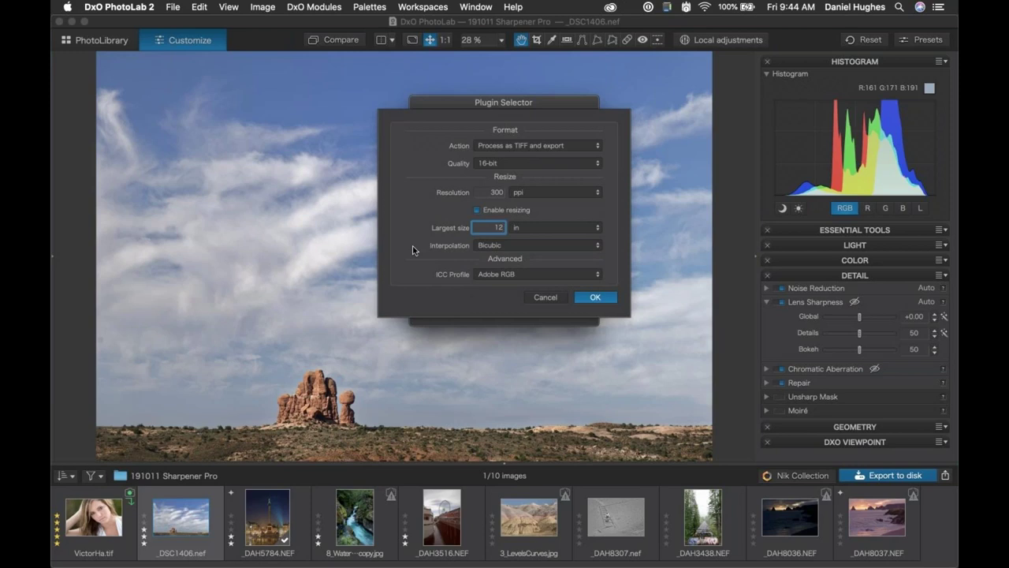
click(498, 247)
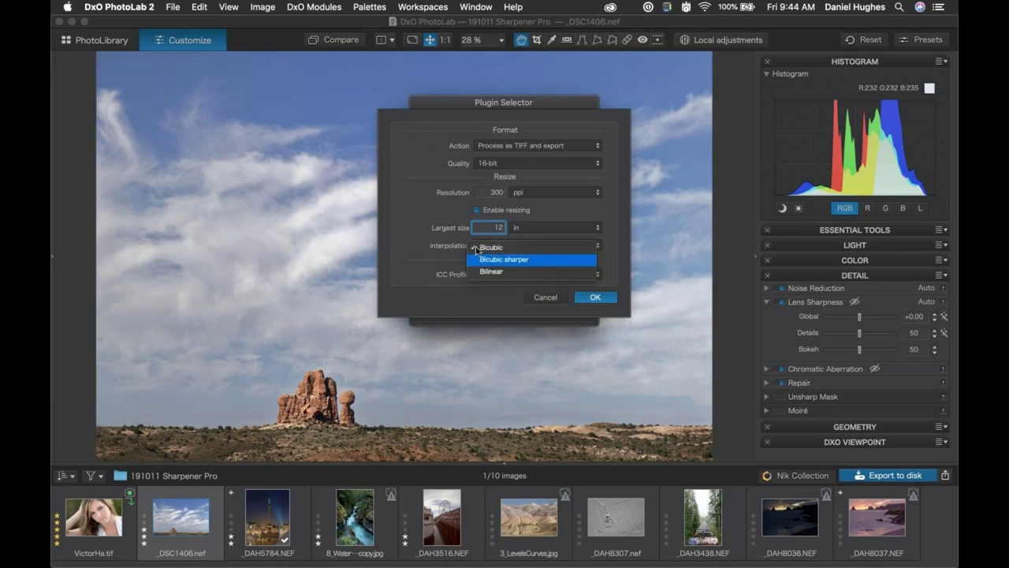
click(443, 239)
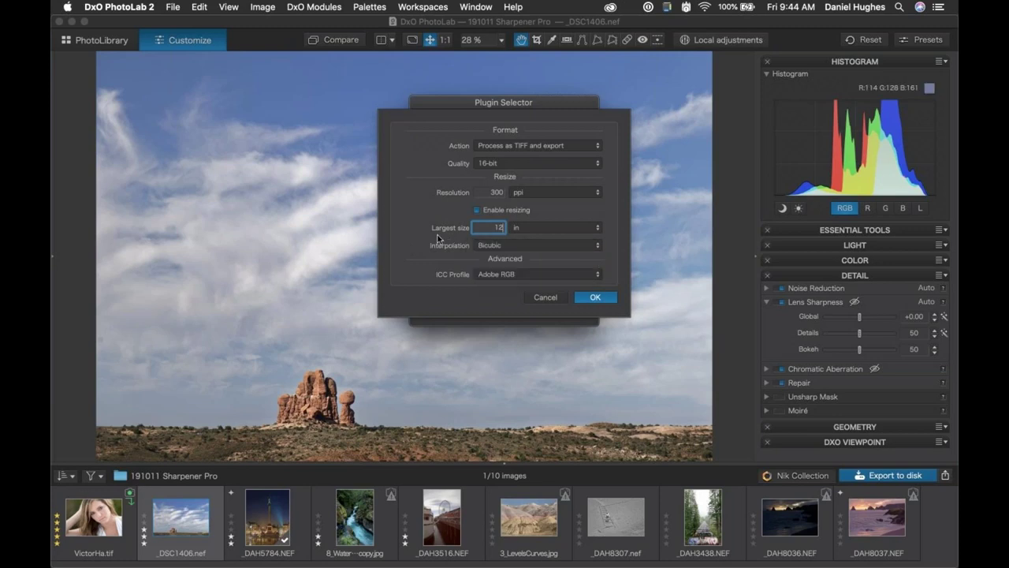
click(503, 245)
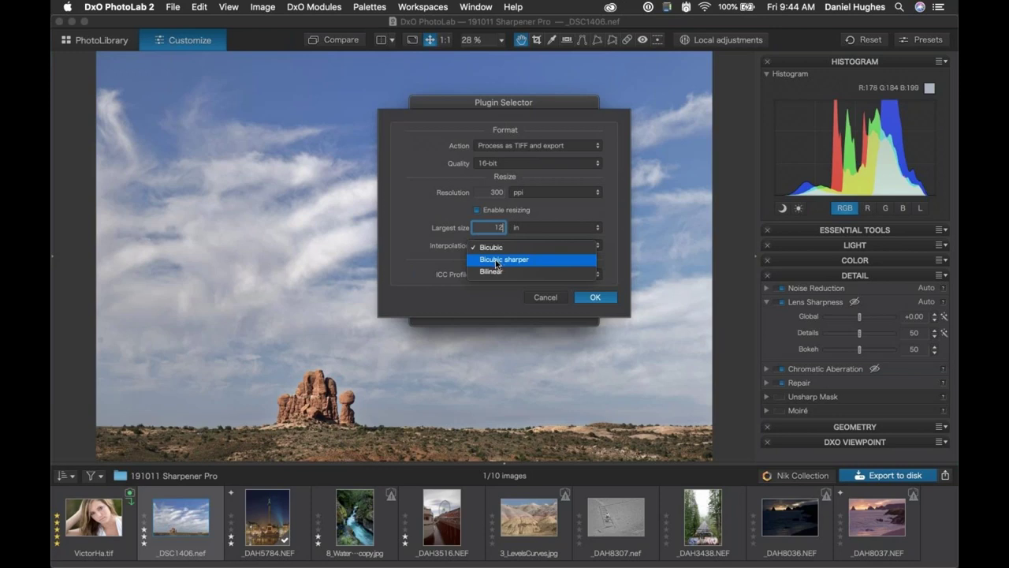
click(433, 257)
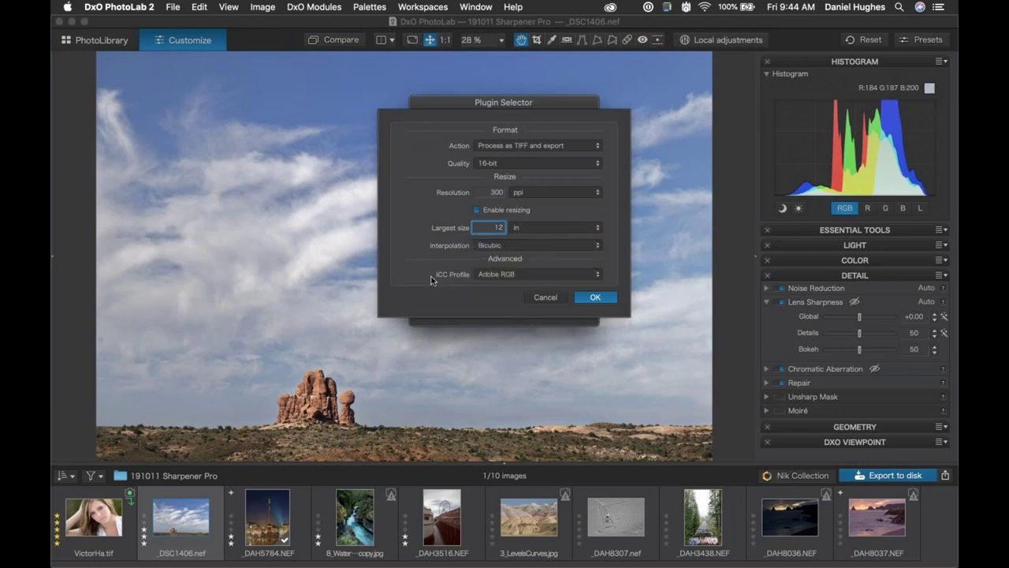
click(589, 276)
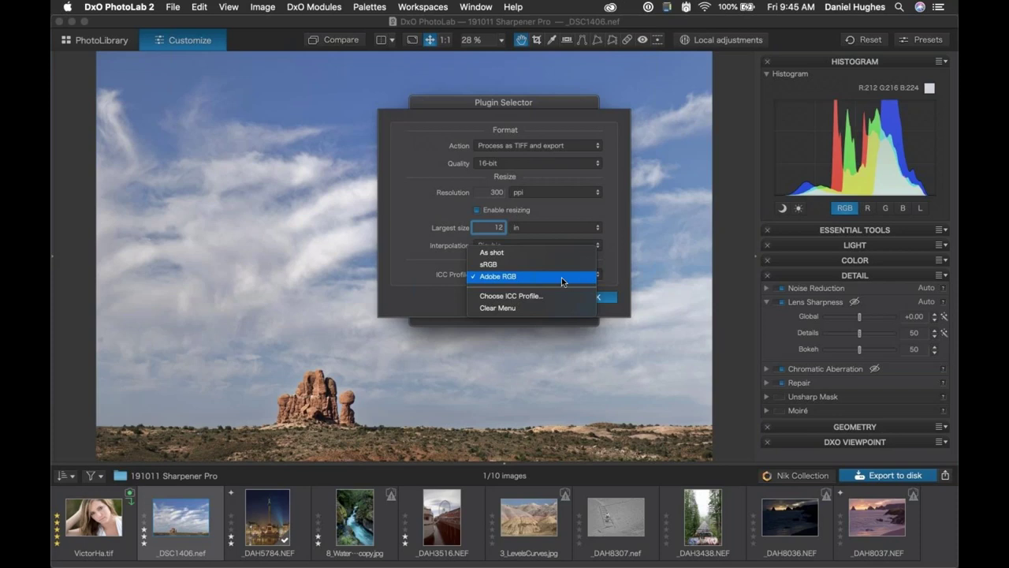
click(507, 277)
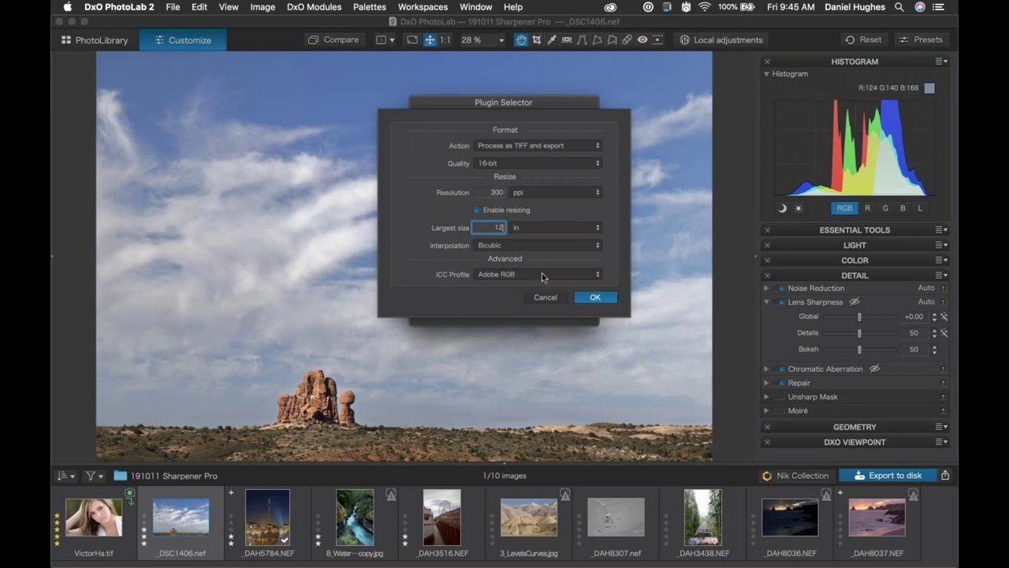
click(595, 298)
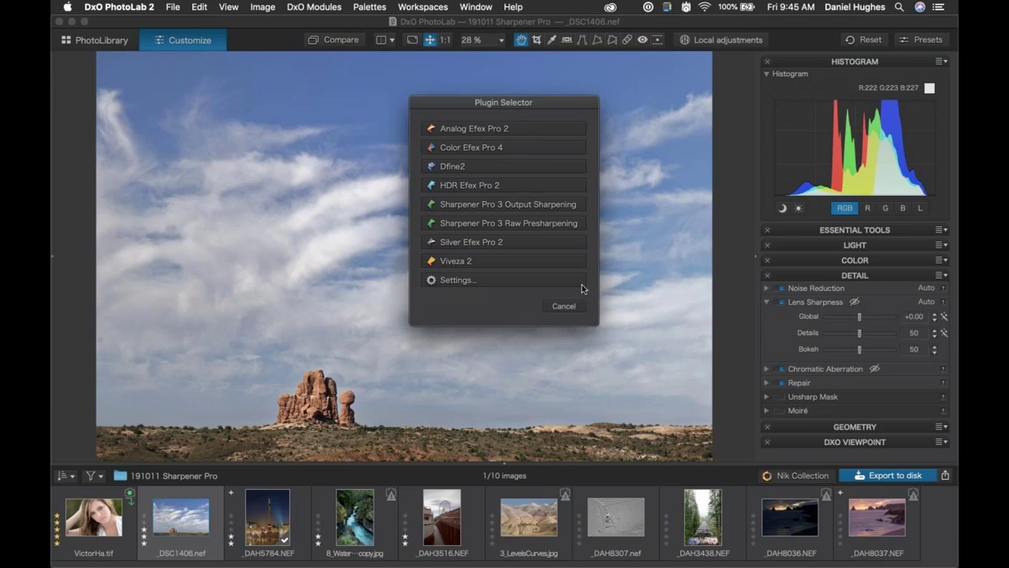
Send the photo to Sharpener Pro 3 Output Sharpening and show it in the single image view.
click(456, 207)
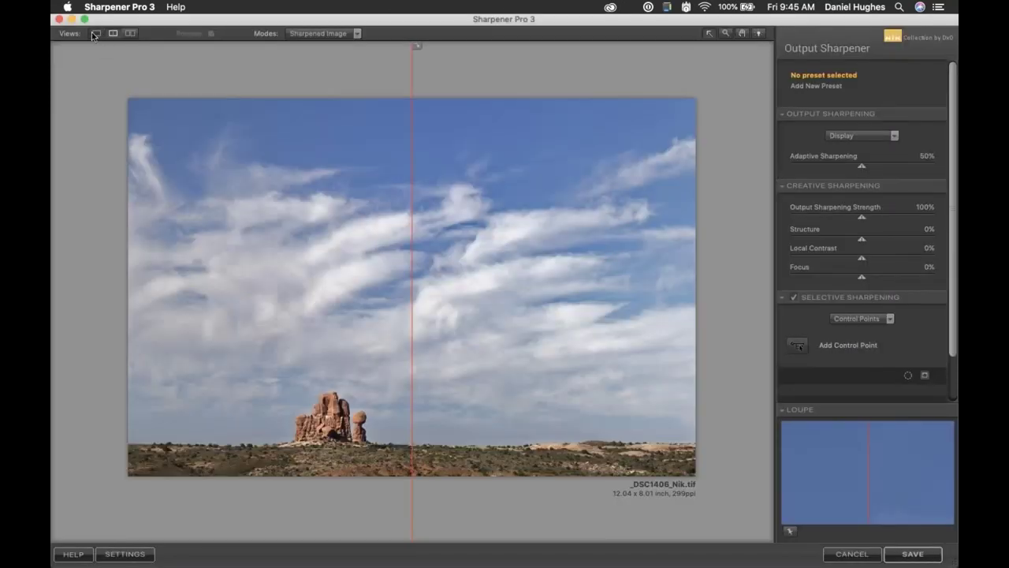
click(96, 34)
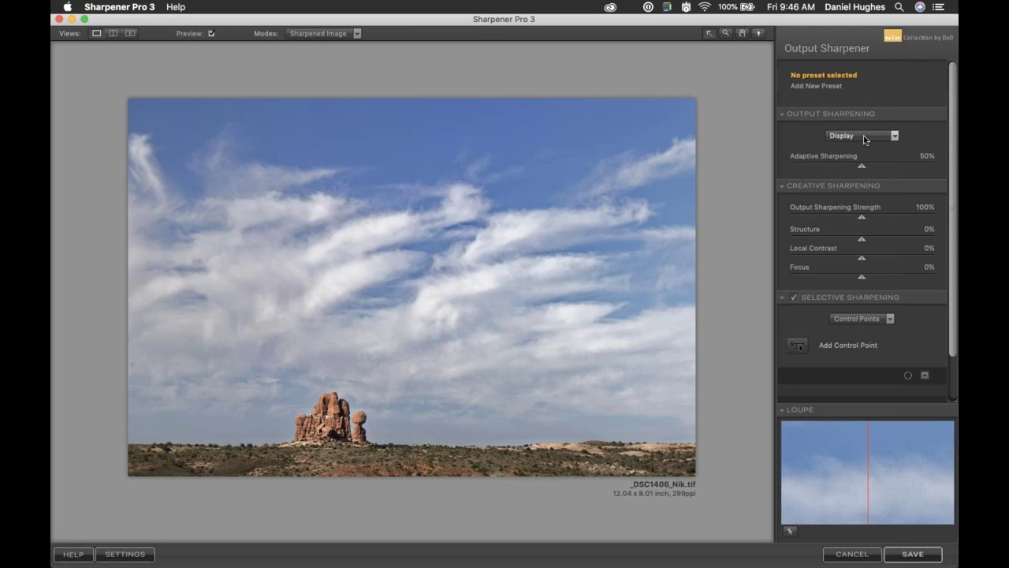
click(864, 140)
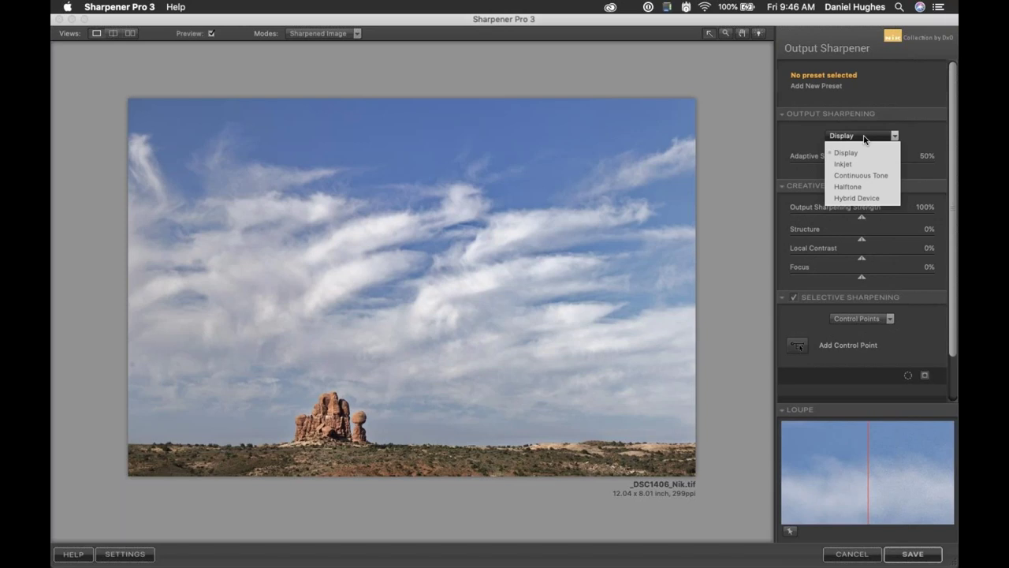
click(808, 130)
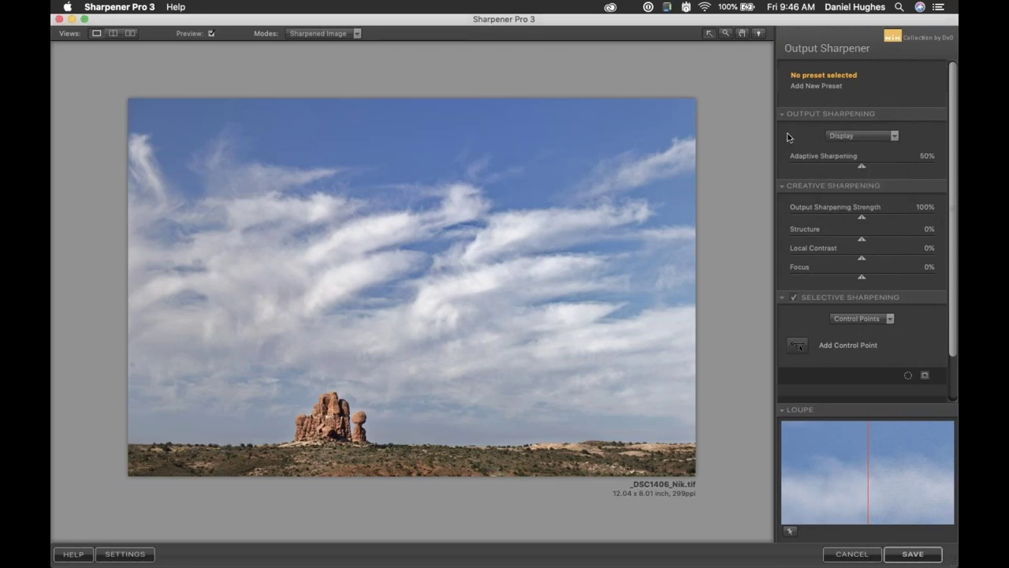
Zoom to 100% on the rock formation and switch the sharpening preview off and back on.
click(332, 408)
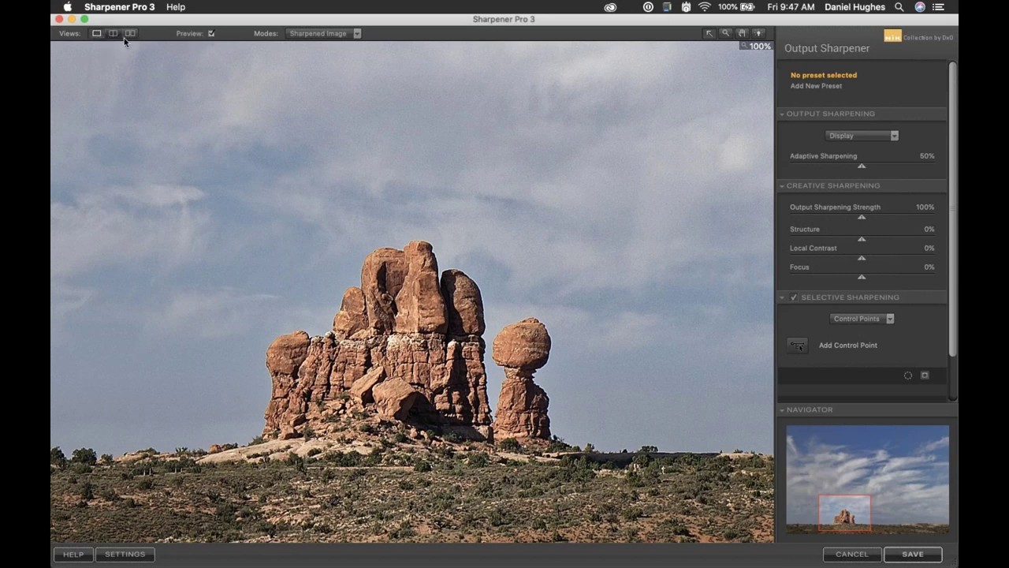
click(211, 33)
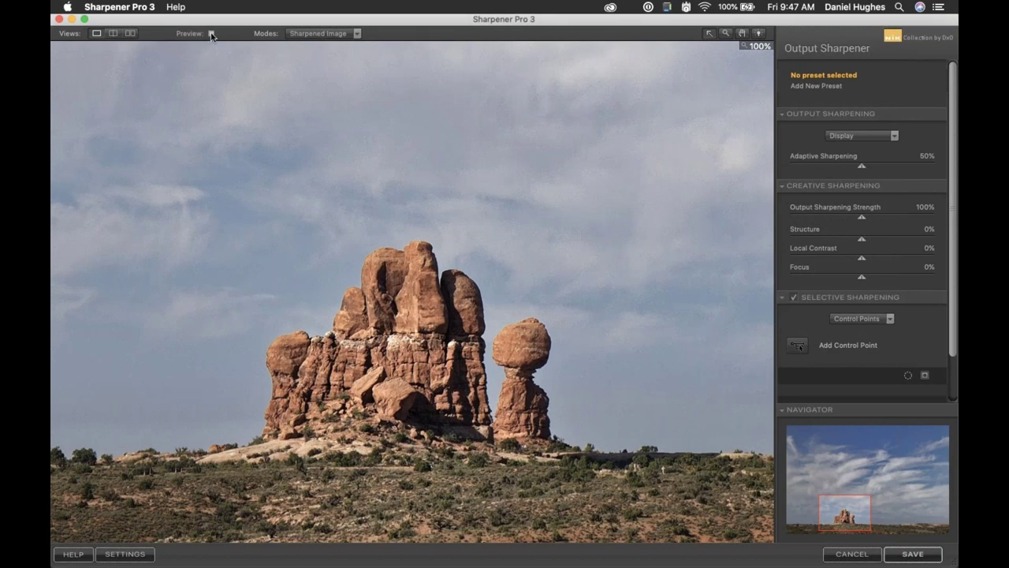
click(210, 33)
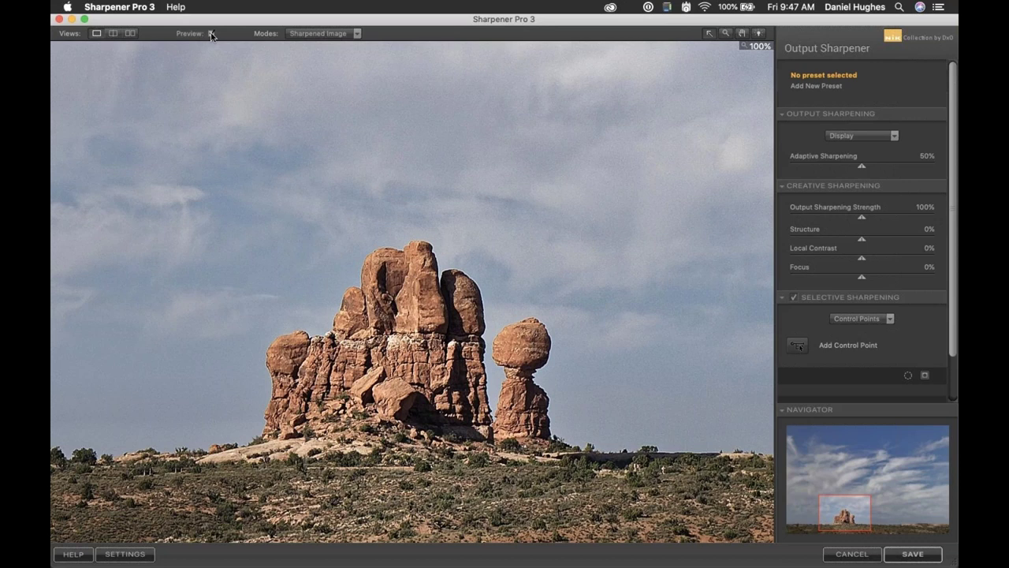
Compare the rocks in the split preview, sweeping the dividing line across the image and back near the centre.
click(110, 33)
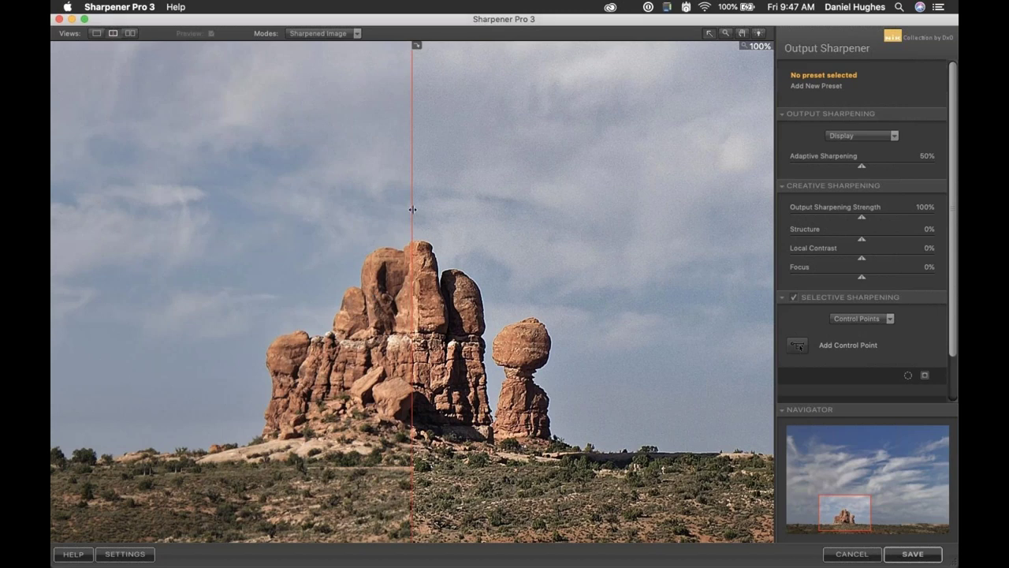
drag(412, 210, 169, 232)
drag(580, 236, 406, 253)
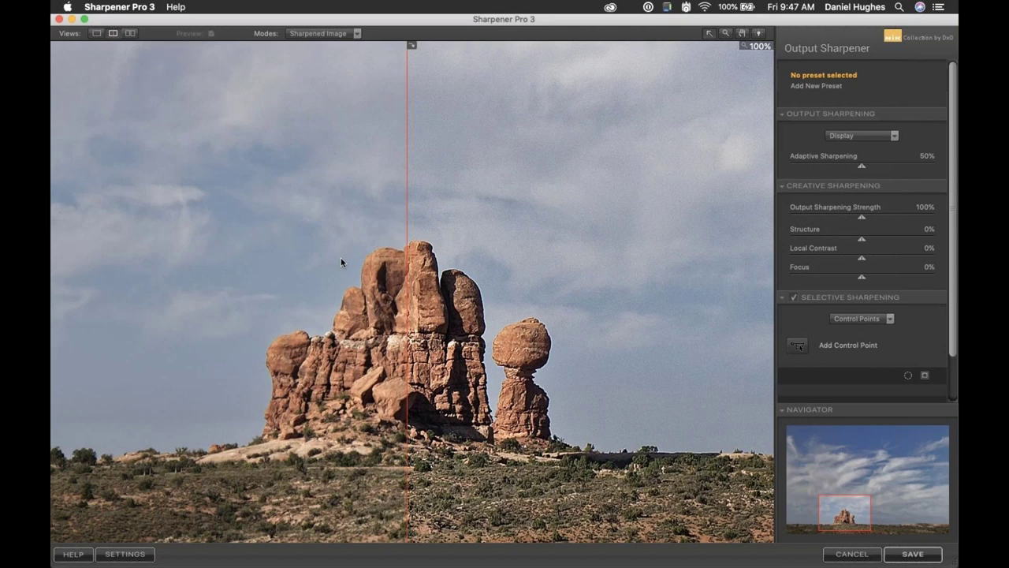
Compare the original and sharpened photo in the side-by-side view with a vertical divider, examining the rocks and sky.
click(131, 34)
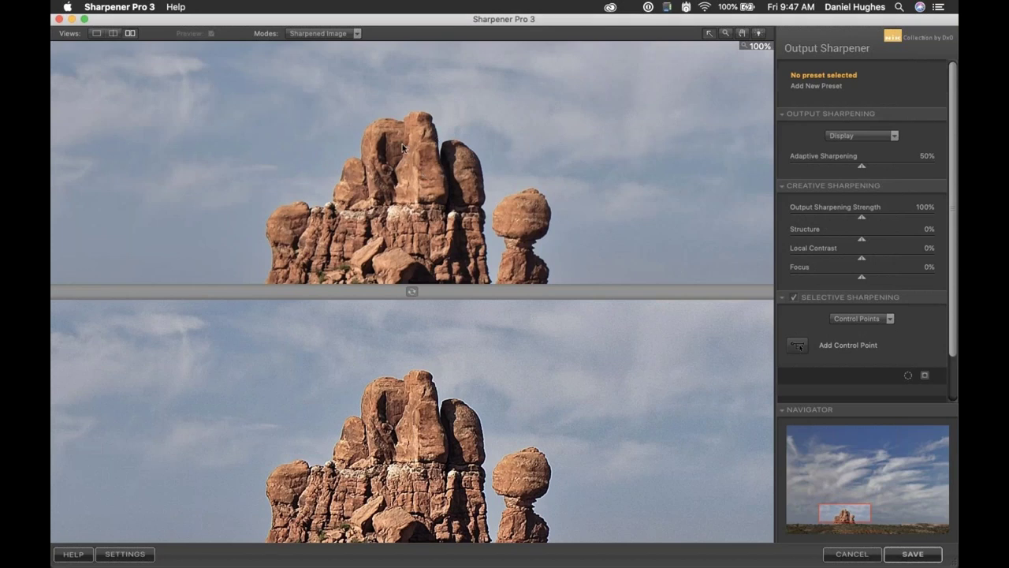
click(410, 293)
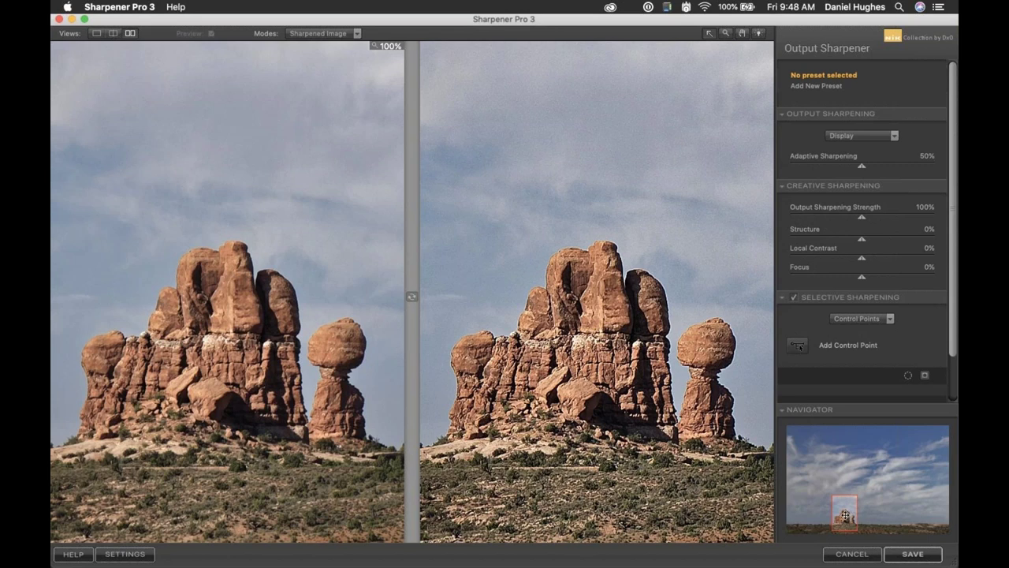
mouse_move(844, 514)
mouse_down()
mouse_move(865, 513)
mouse_move(853, 476)
mouse_move(844, 521)
mouse_up()
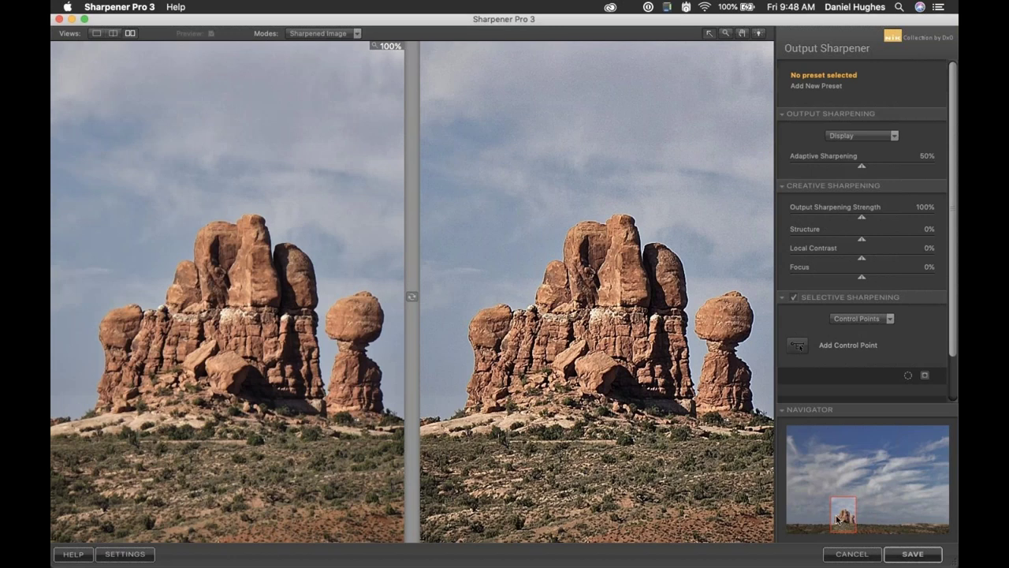
drag(837, 518, 853, 519)
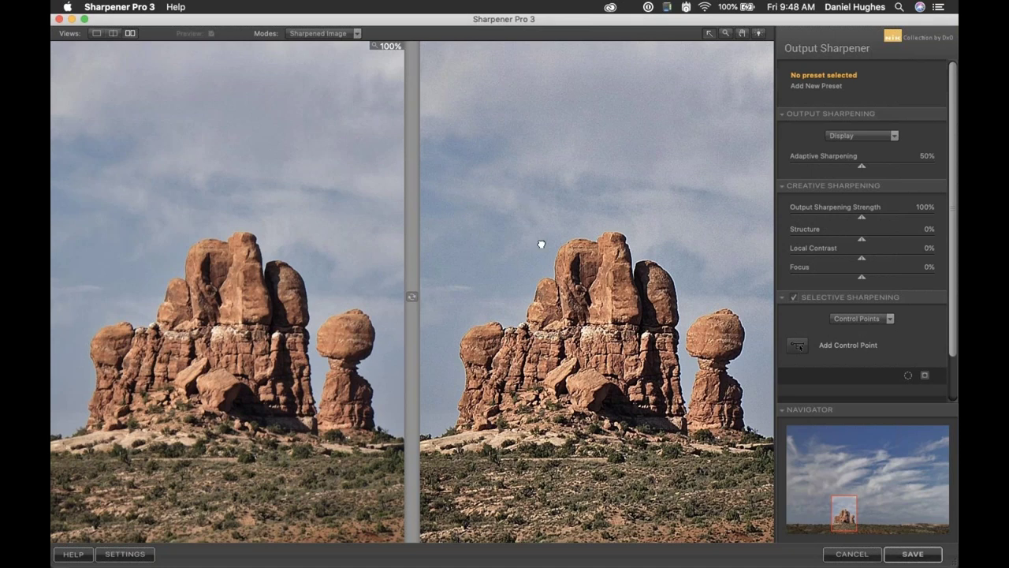
drag(540, 244, 548, 282)
scroll(548, 282, up, 10)
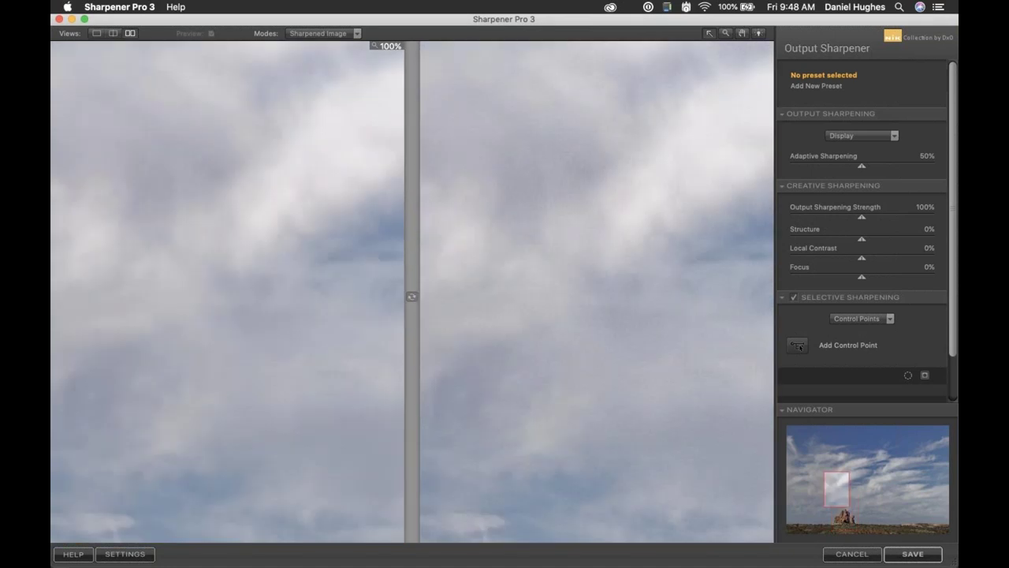
scroll(528, 239, down, 5)
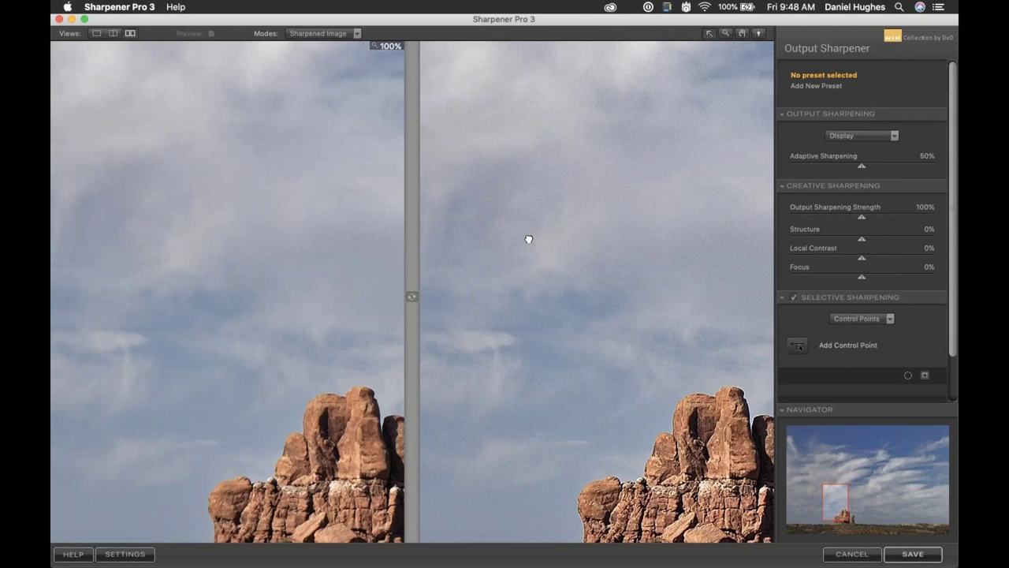
scroll(528, 239, down, 5)
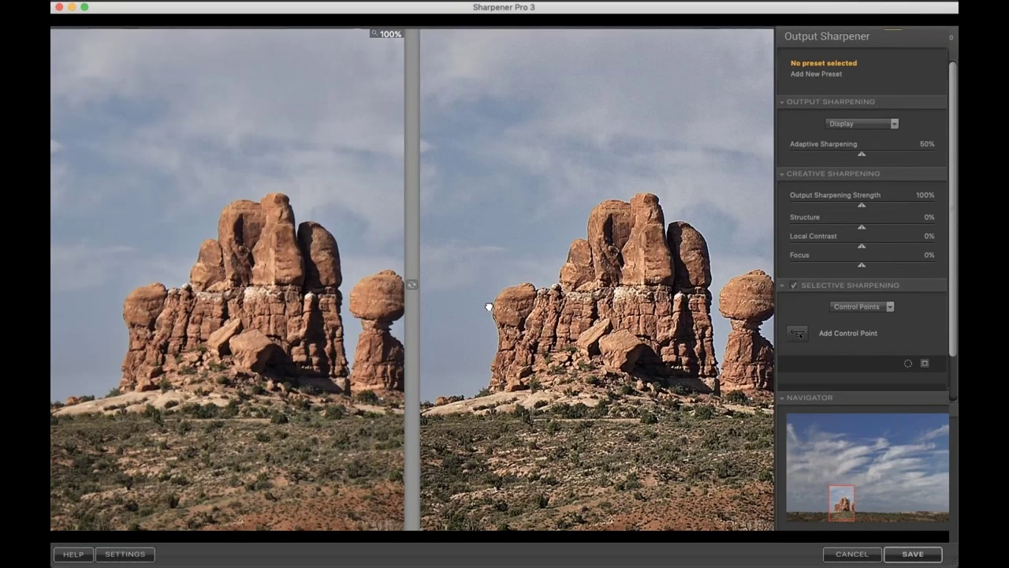
scroll(489, 307, right, 2)
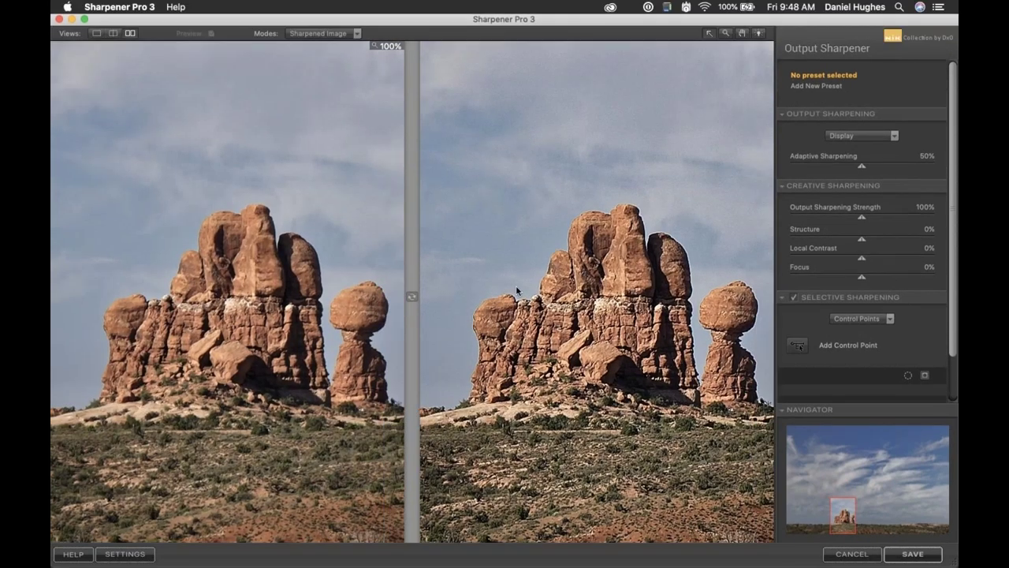
Return to the single image view and check the available preview modes, keeping Sharpened Image.
click(90, 35)
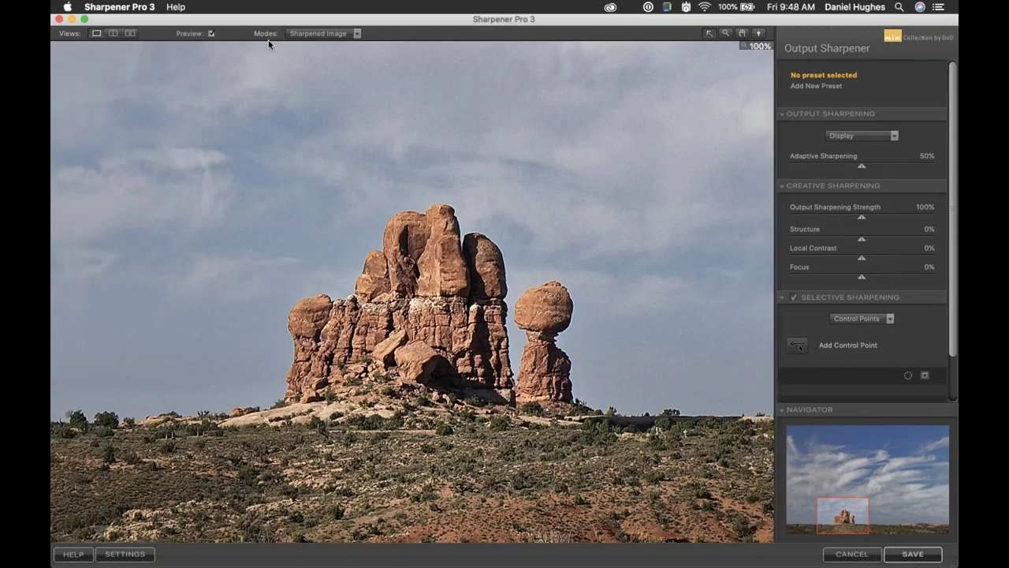
click(357, 35)
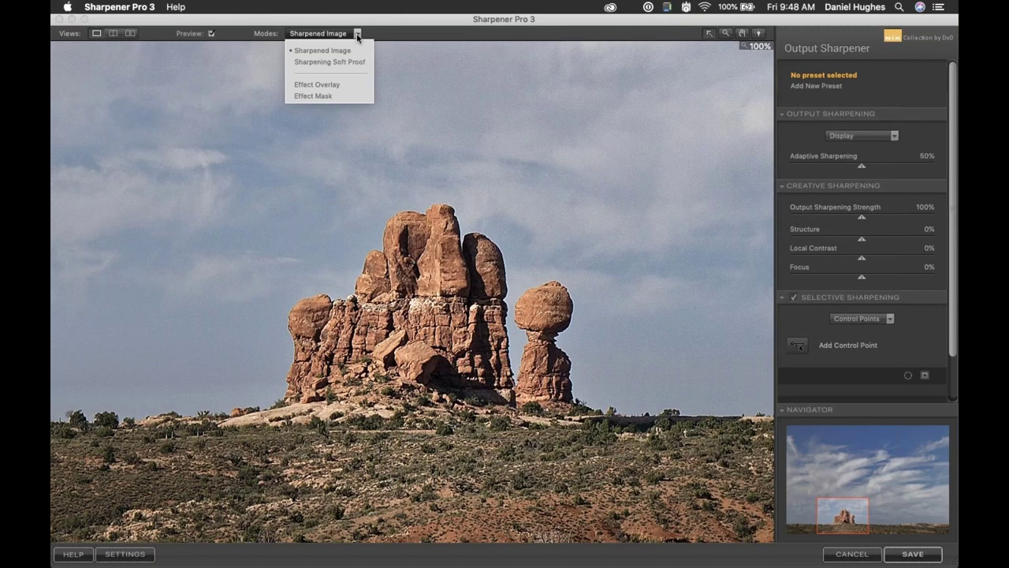
click(357, 37)
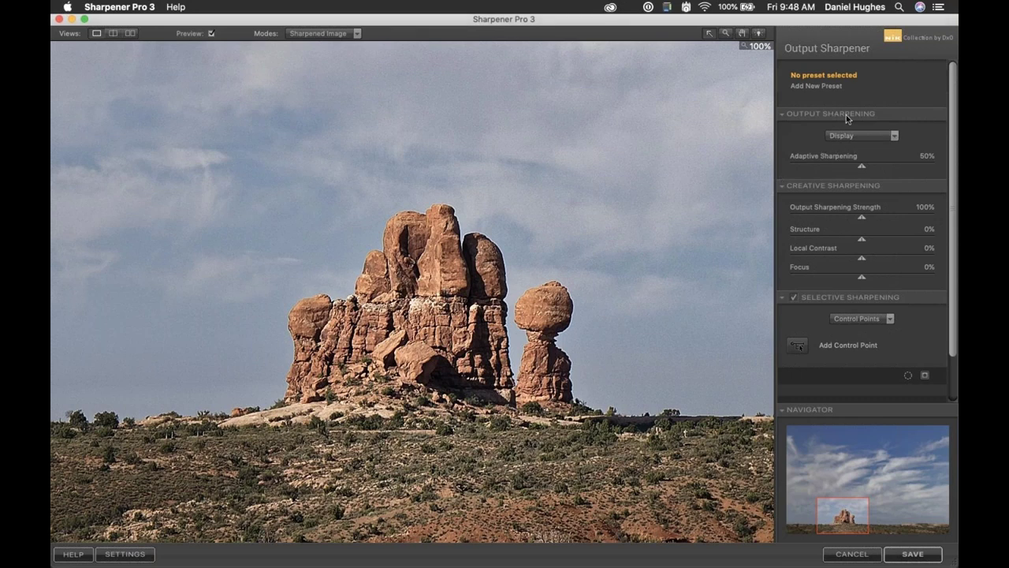
Set the output sharpening method to Inkjet and keep the viewing distance on Auto.
click(893, 136)
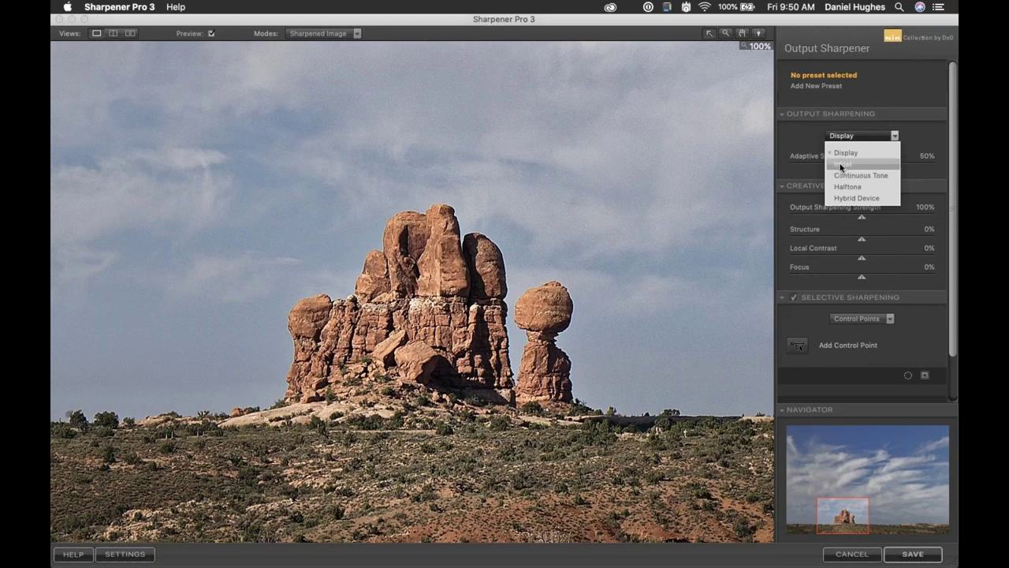
click(841, 164)
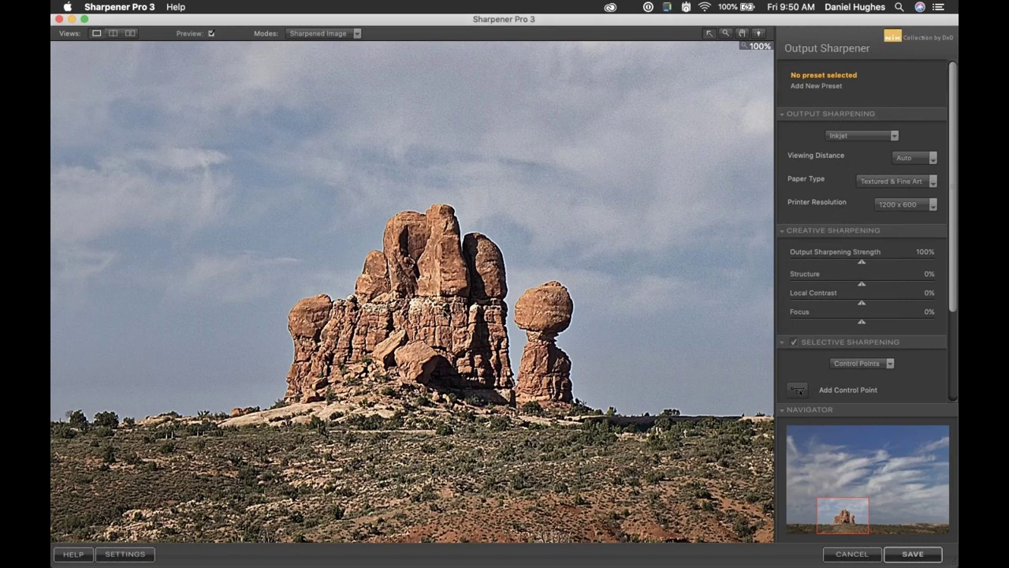
click(932, 158)
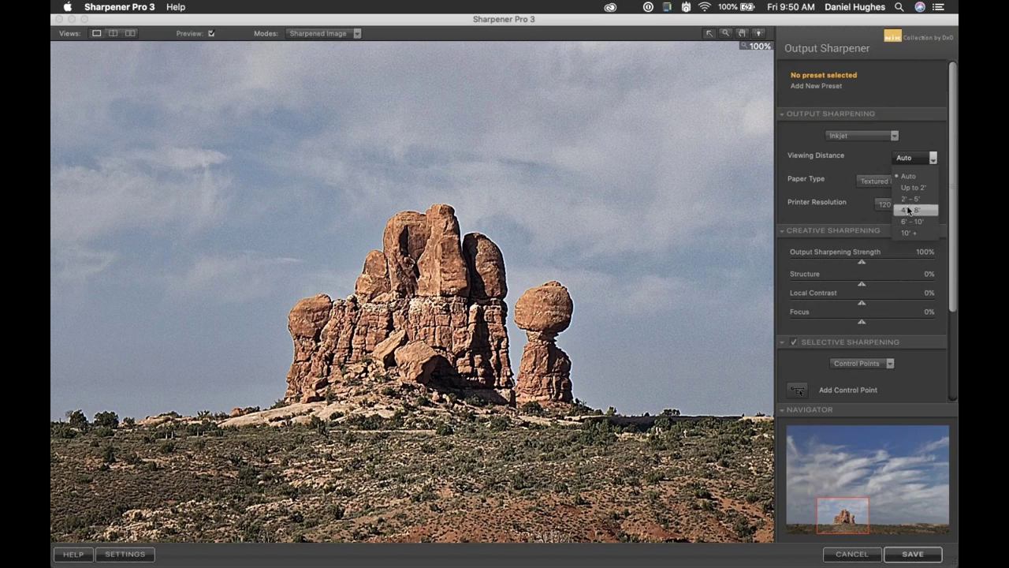
click(713, 227)
click(643, 215)
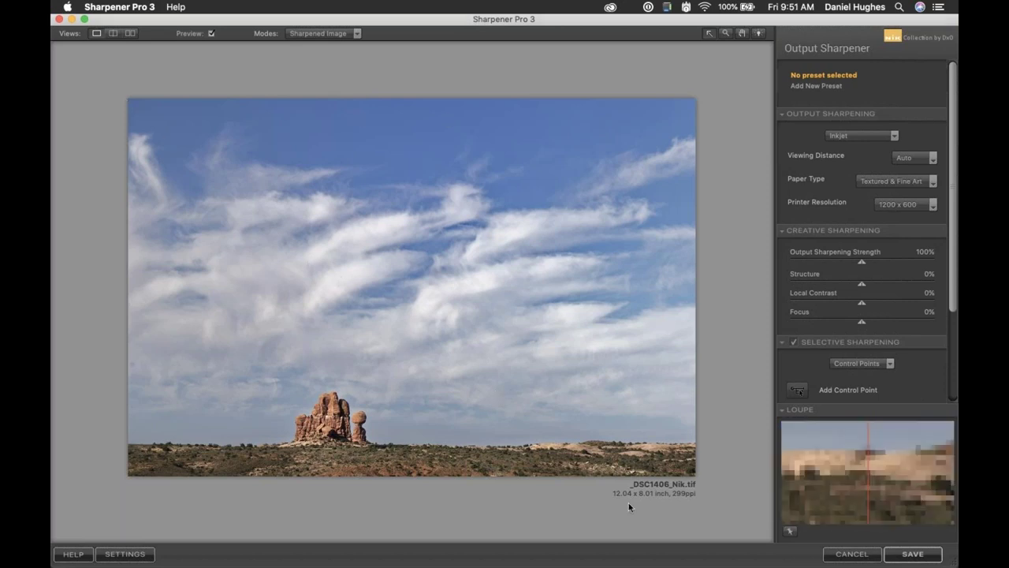
click(932, 162)
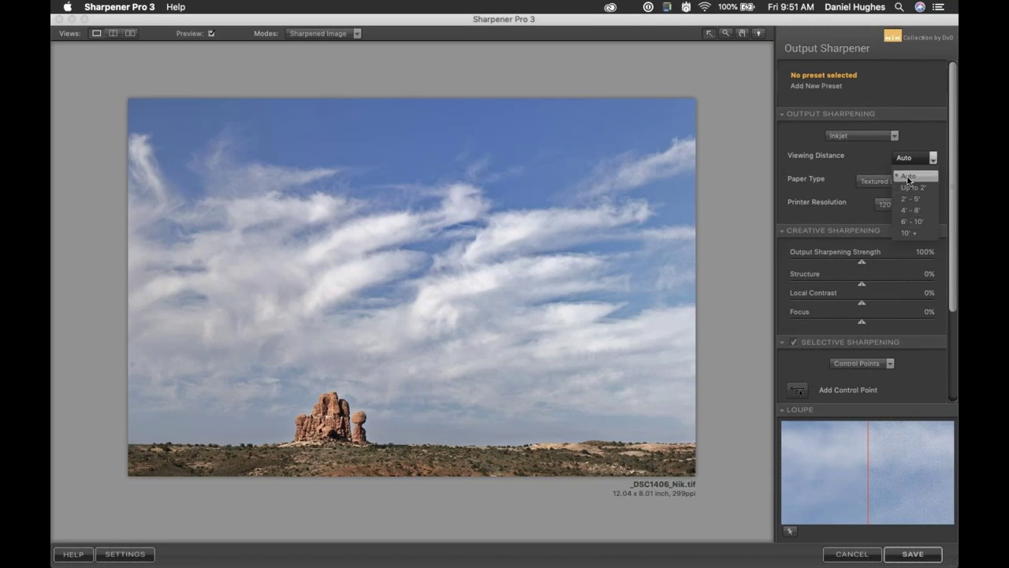
click(905, 174)
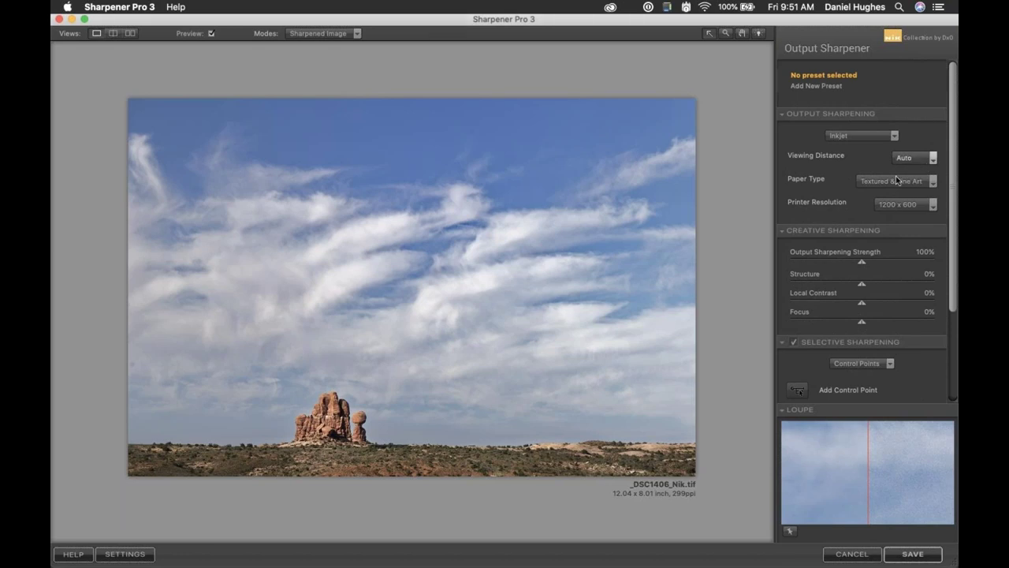
Set the inkjet paper type to Luster and the printer resolution to 2880 x 1440.
click(933, 183)
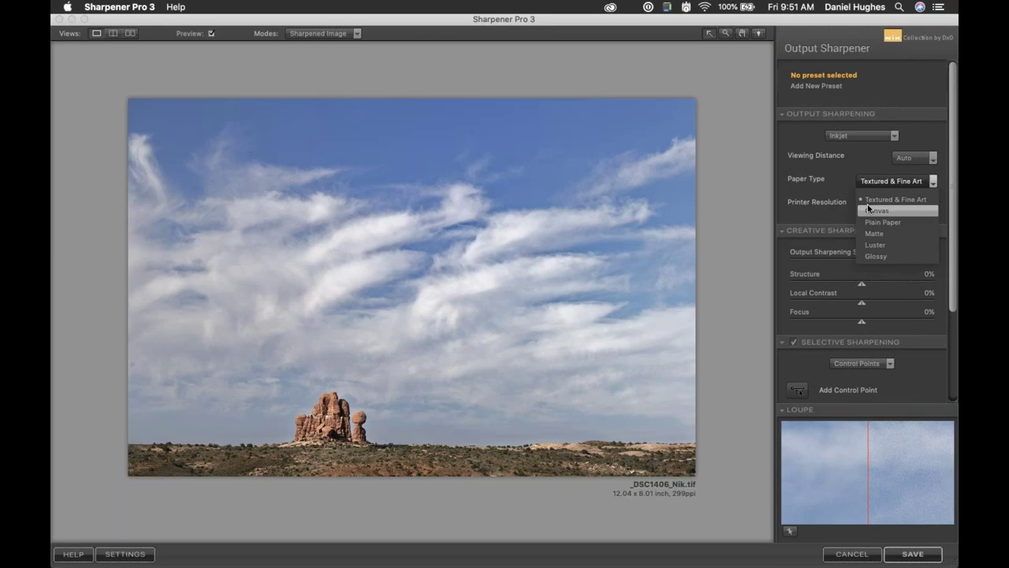
click(867, 247)
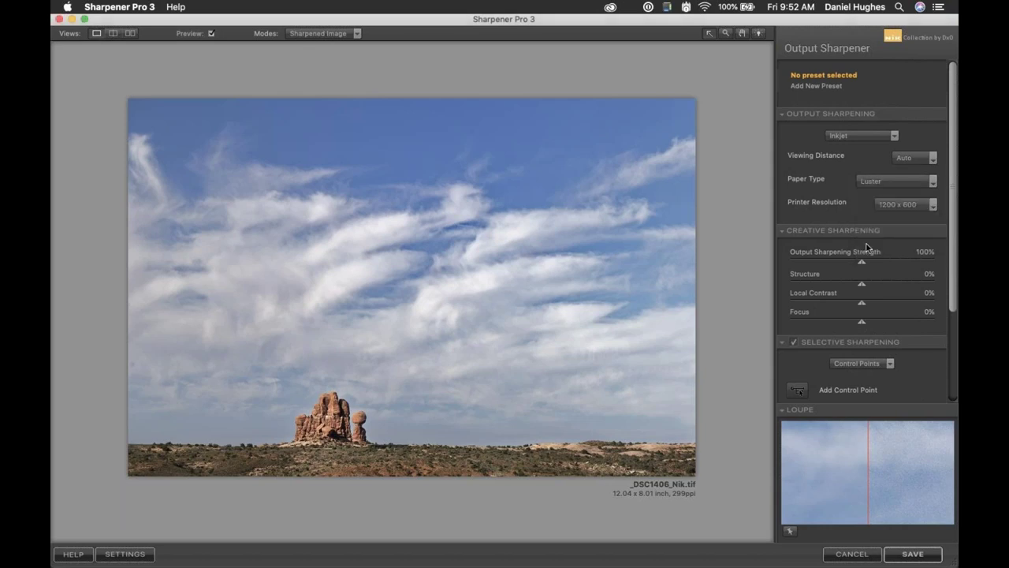
click(933, 206)
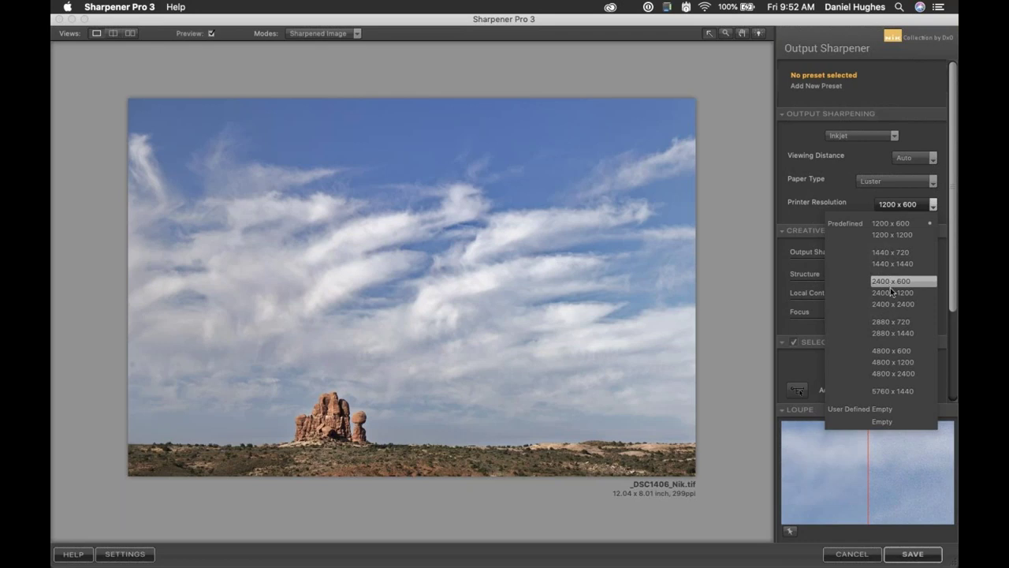
click(883, 334)
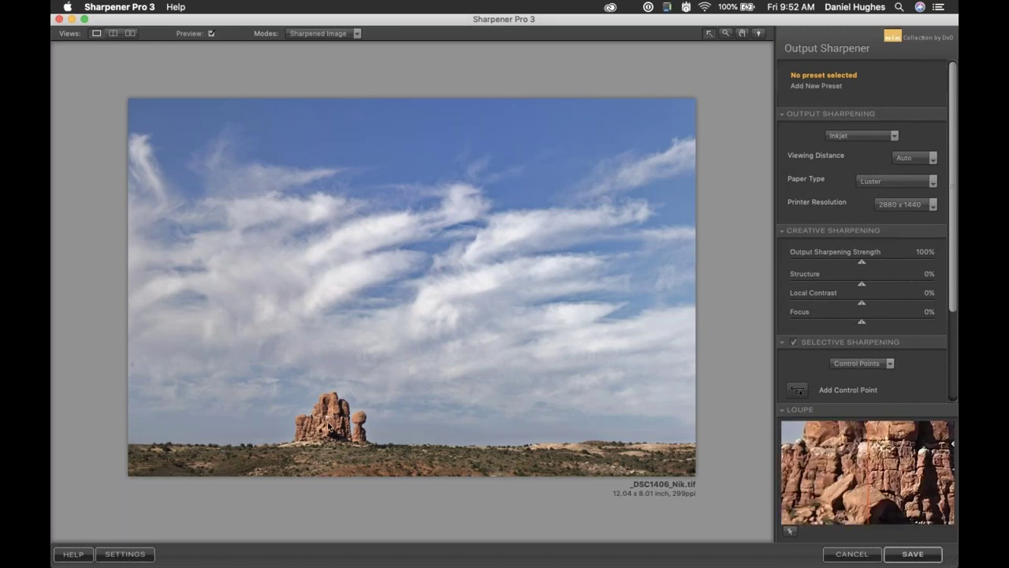
Compare the inkjet-sharpened rocks with the original in the split preview at 100%, sweeping the dividing line across the image.
click(328, 425)
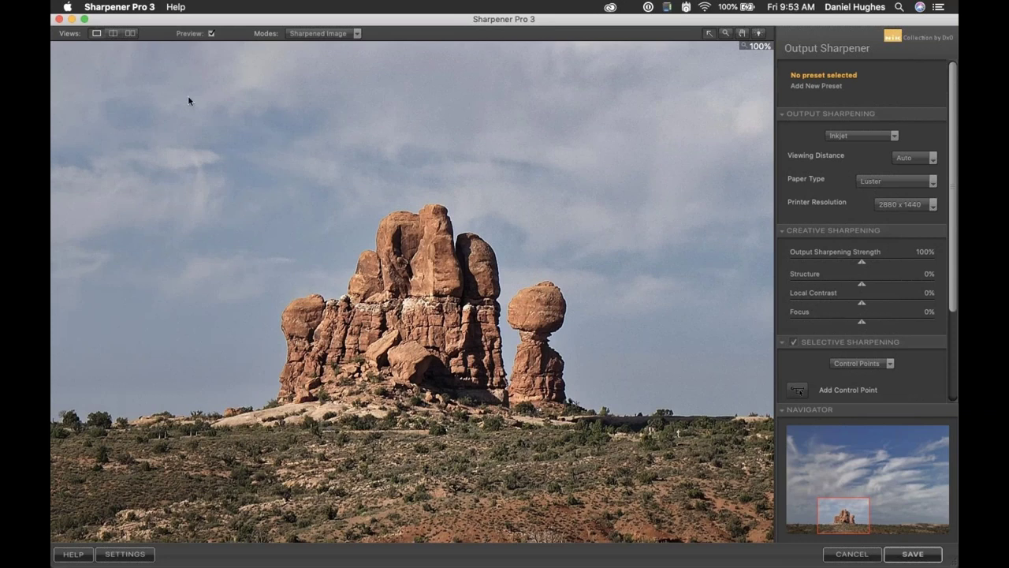
click(122, 30)
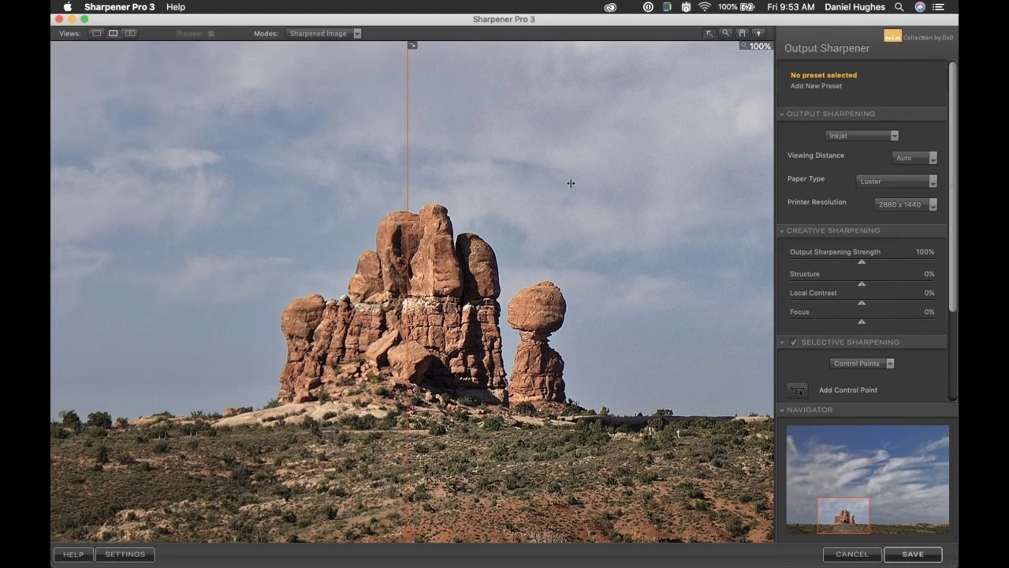
drag(406, 193, 739, 206)
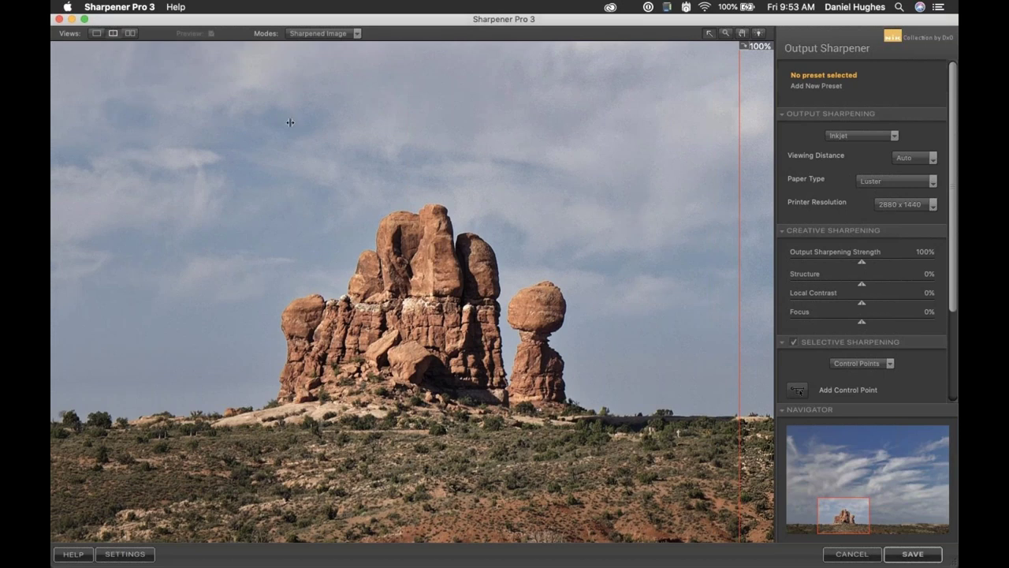
click(432, 126)
click(180, 125)
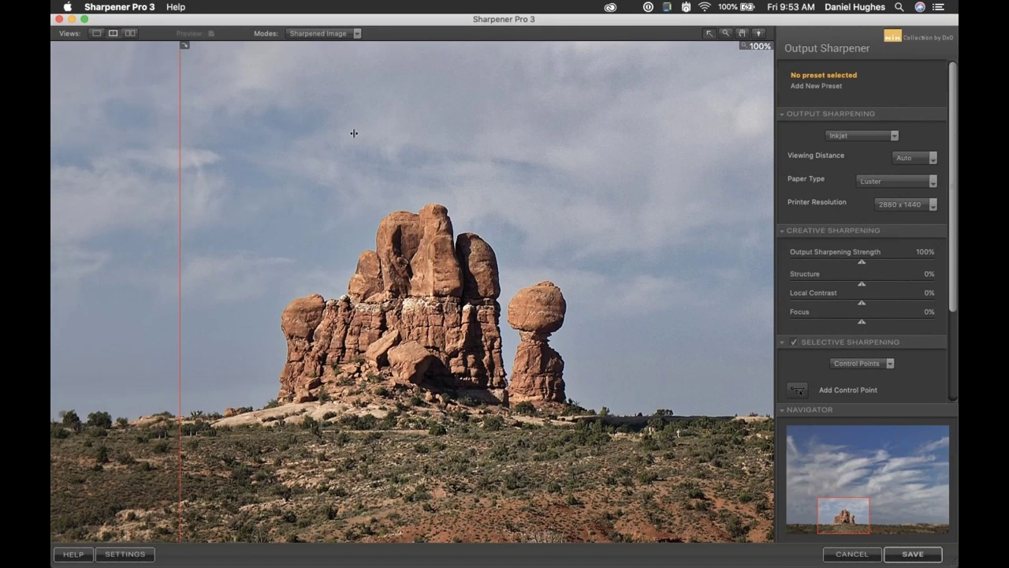
click(429, 134)
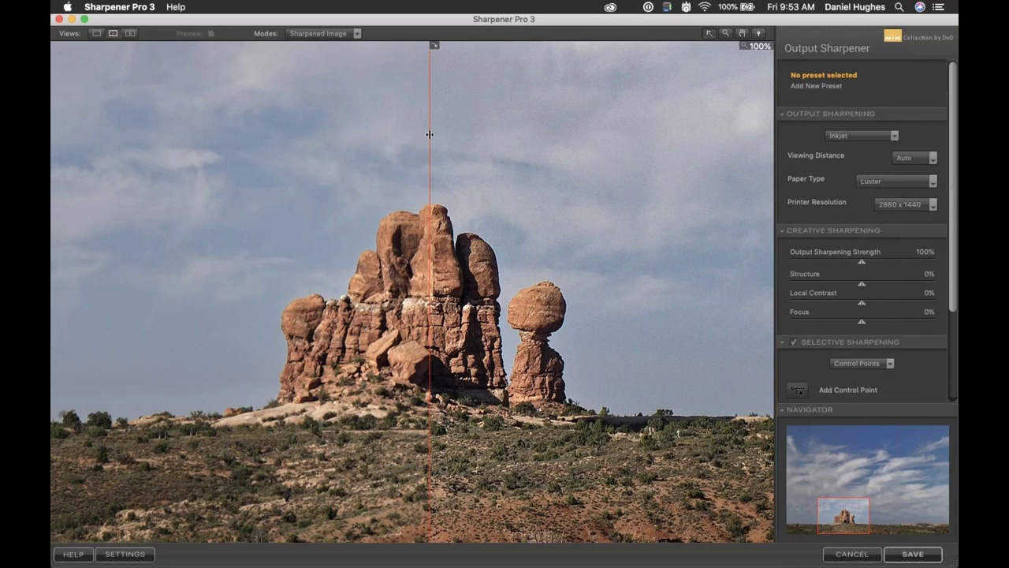
click(95, 34)
click(408, 249)
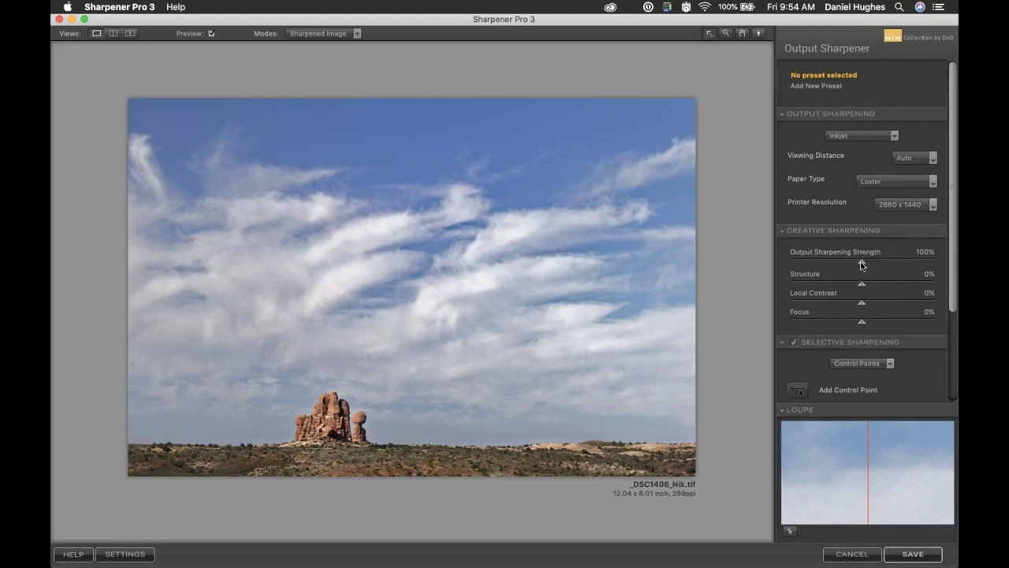
Try a higher Output Sharpening Strength and reset it to 100%.
drag(862, 265, 889, 263)
double_click(889, 263)
click(798, 391)
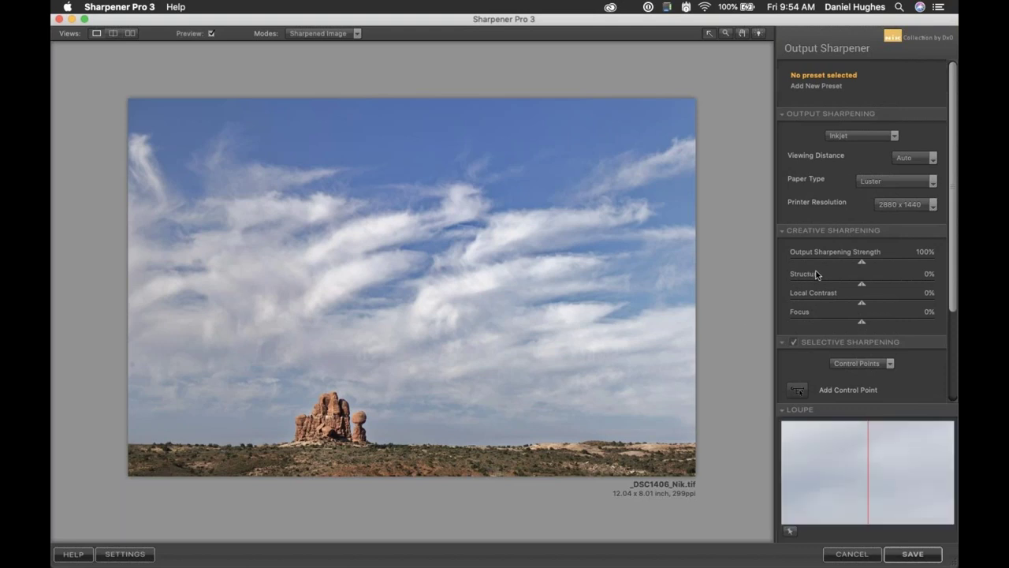
Try Structure values up to about 32% on the rocks at 100% zoom and reset Structure to 0%.
click(331, 432)
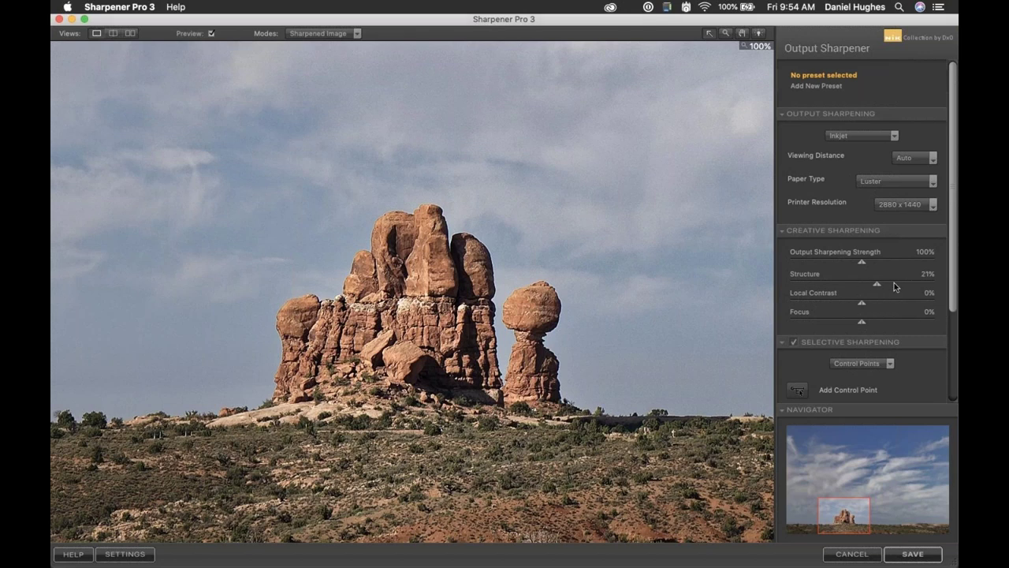
drag(893, 285, 878, 289)
mouse_move(870, 286)
mouse_down()
mouse_move(842, 291)
mouse_move(884, 287)
mouse_up()
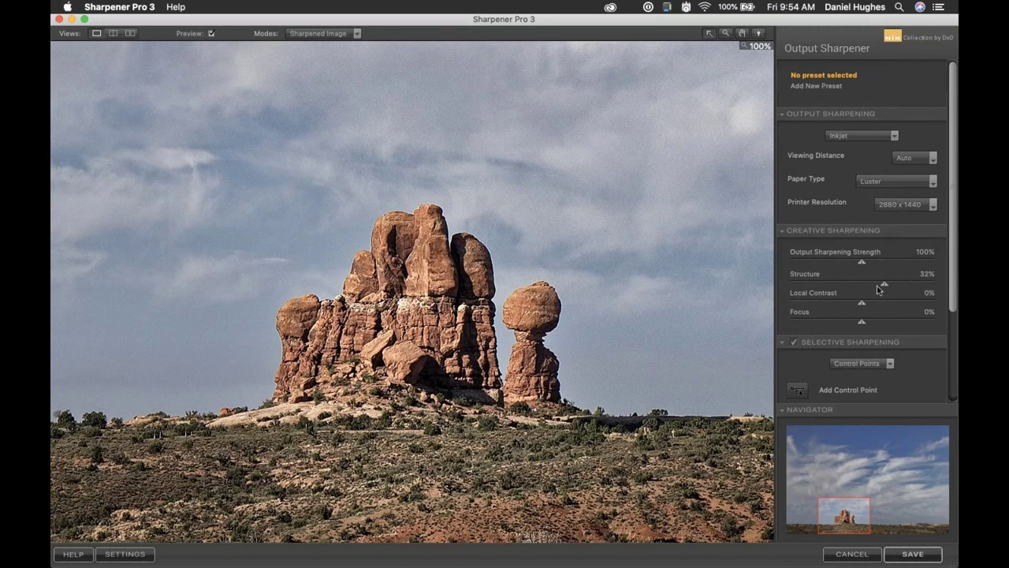
drag(877, 286, 863, 289)
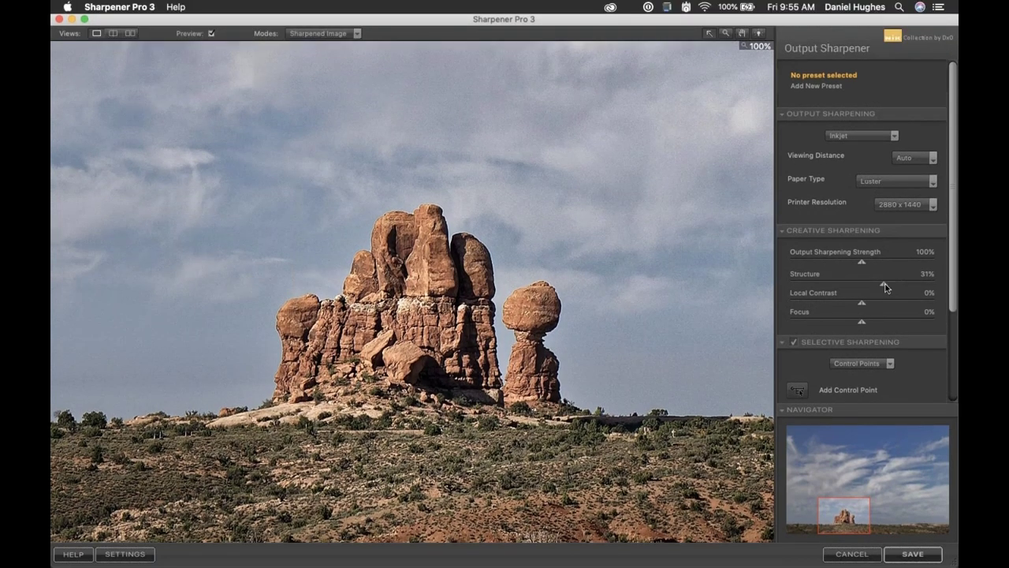
Try Local Contrast at about 38%, 71% and 56% and reset it to 0%.
drag(885, 285, 890, 305)
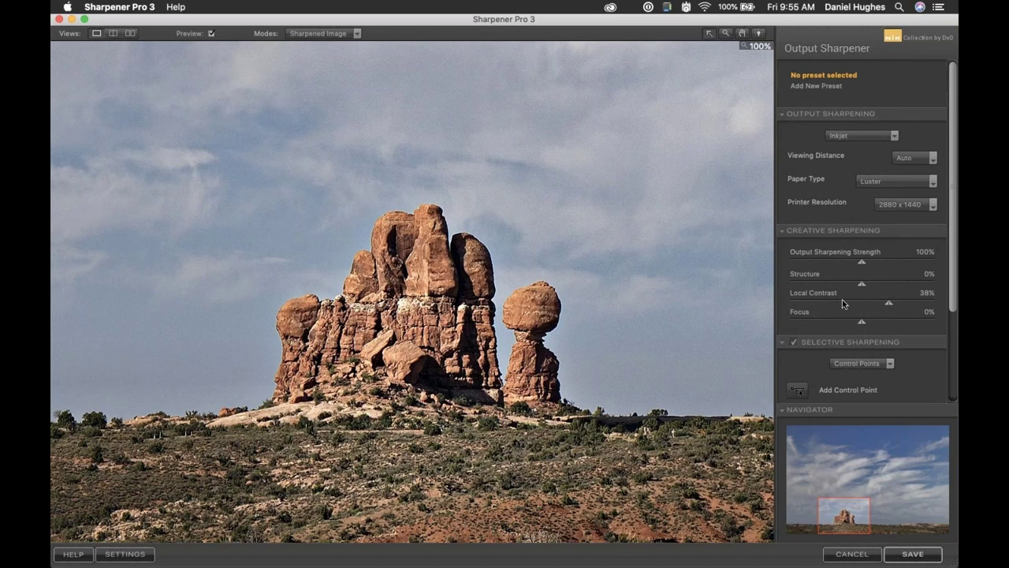
drag(889, 306, 876, 306)
click(914, 306)
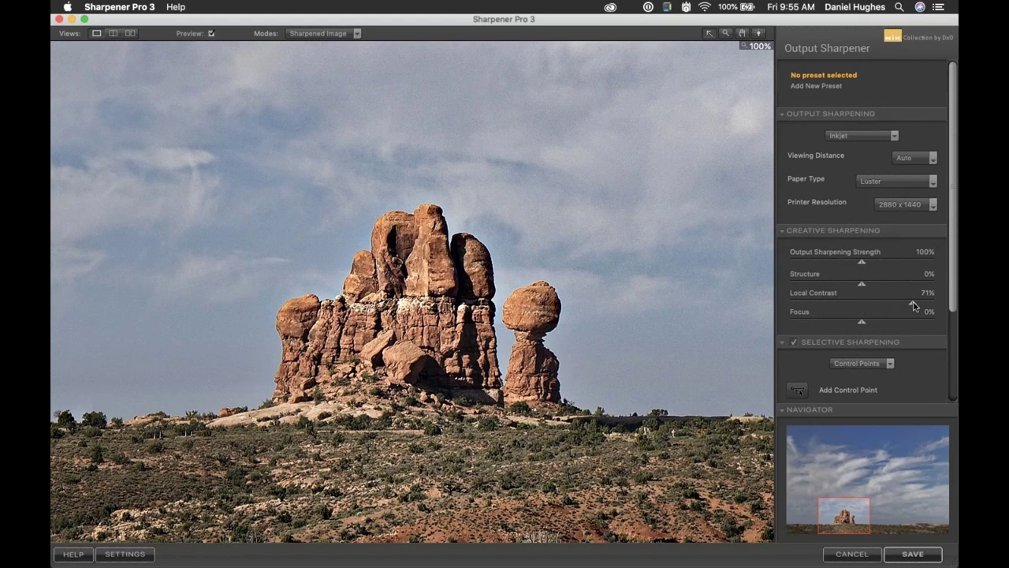
drag(914, 306, 902, 305)
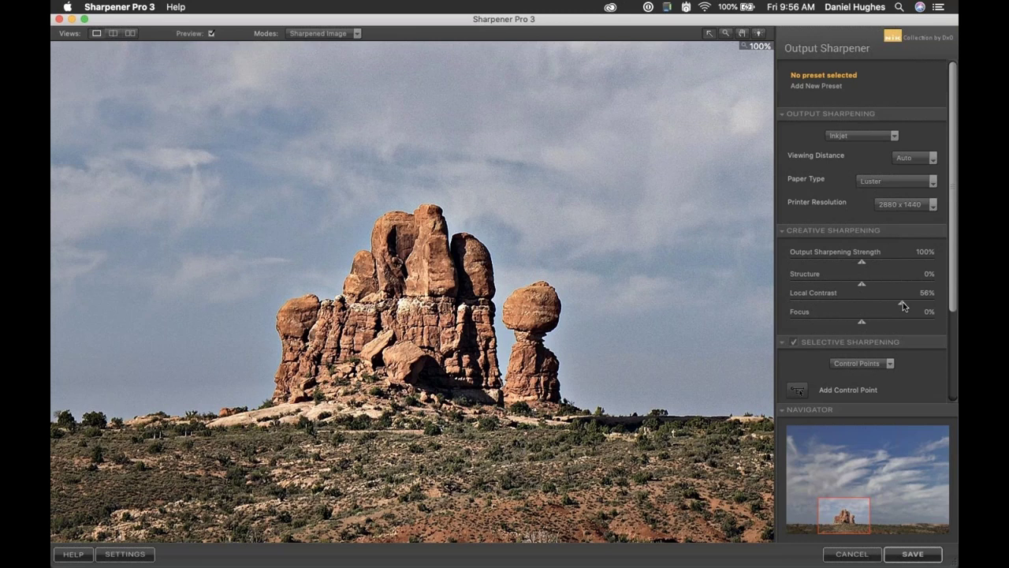
double_click(902, 302)
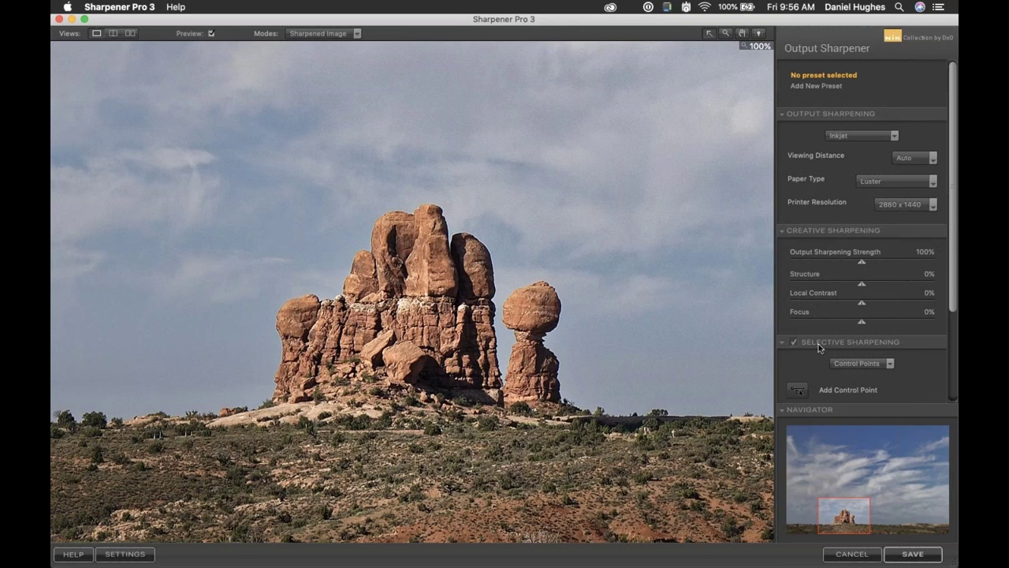
Try several higher Focus values on the photo and reset Focus to 0%.
click(799, 390)
drag(861, 323, 891, 323)
drag(910, 320, 911, 325)
double_click(910, 323)
click(900, 321)
double_click(900, 322)
click(467, 317)
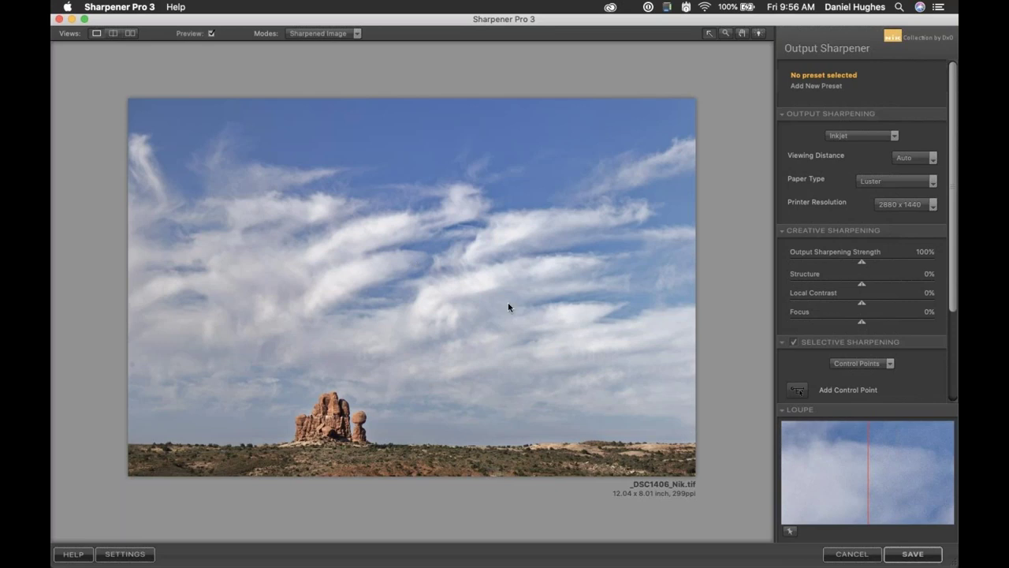
Save the sharpened photo back to DxO PhotoLab and select _DSC1406_Nik.tif to view its file details.
click(904, 555)
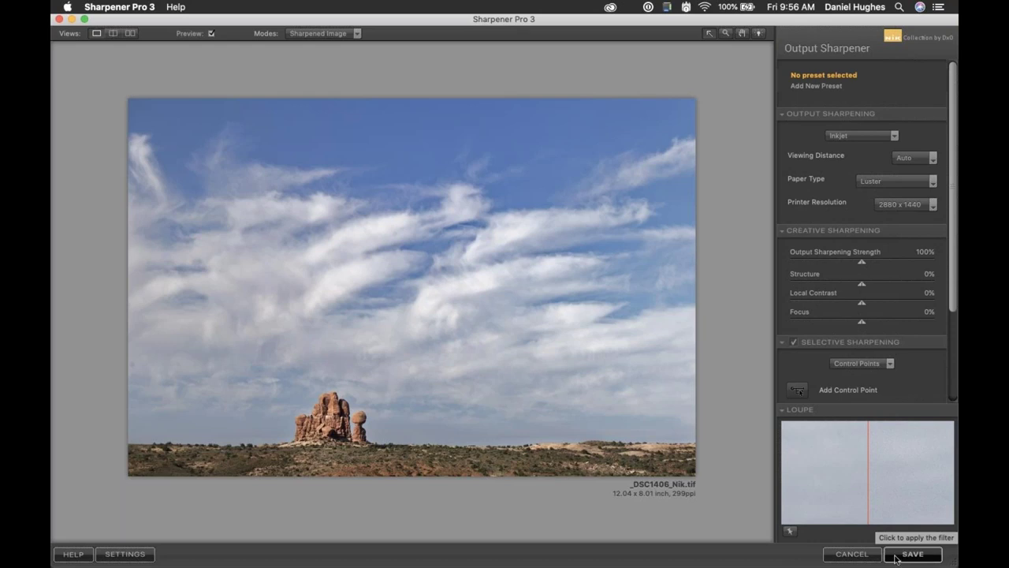
click(896, 557)
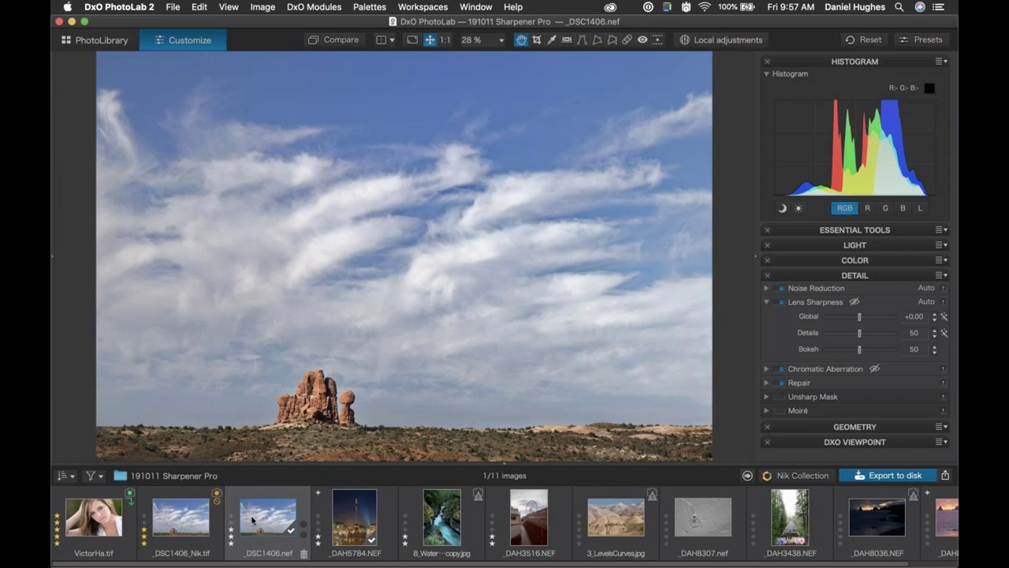
click(192, 526)
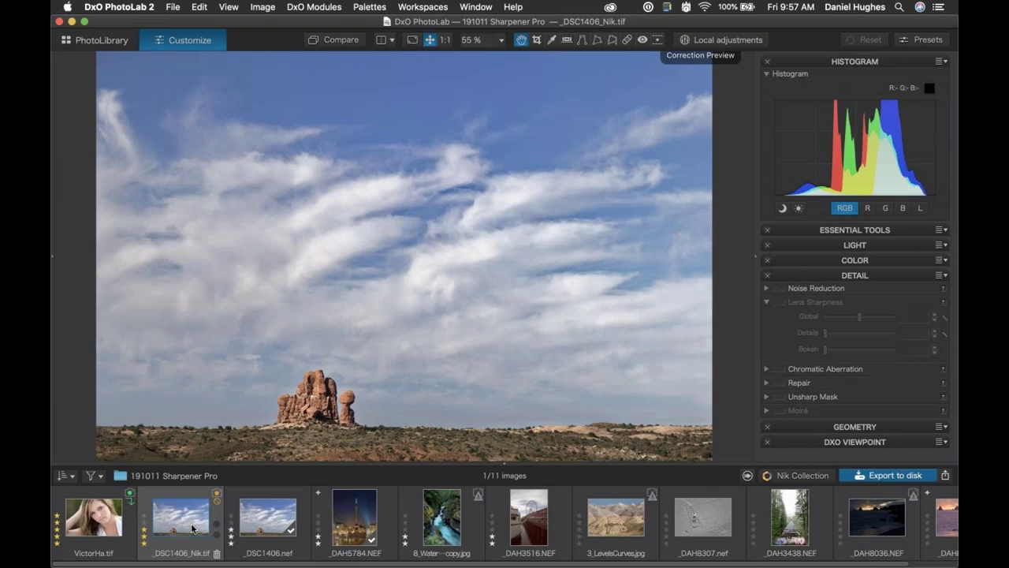
mouse_move(187, 529)
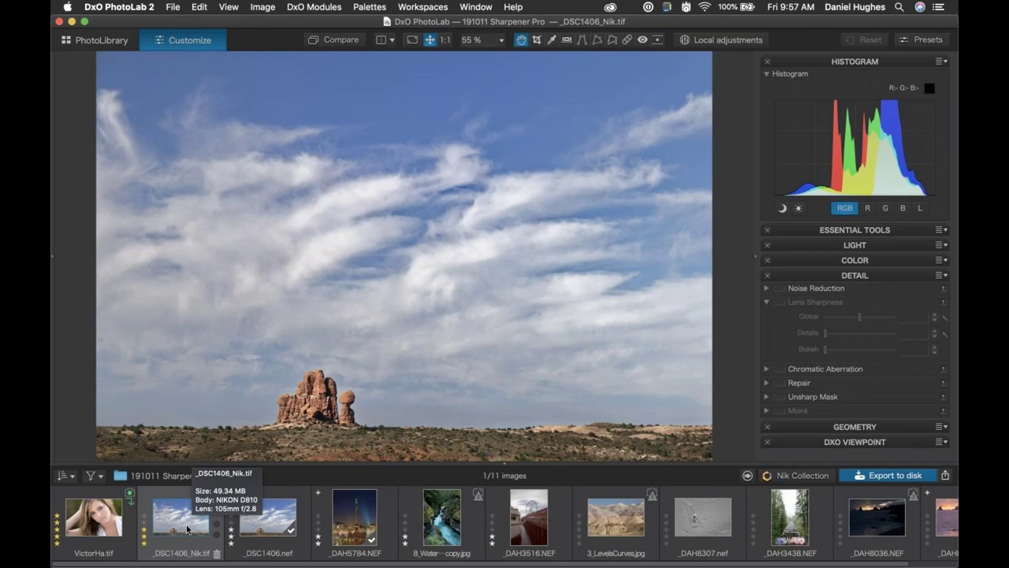
Compare the sharpened landscape with the portrait photo and open the portrait's list of downloadable DxO Optics Modules.
click(97, 521)
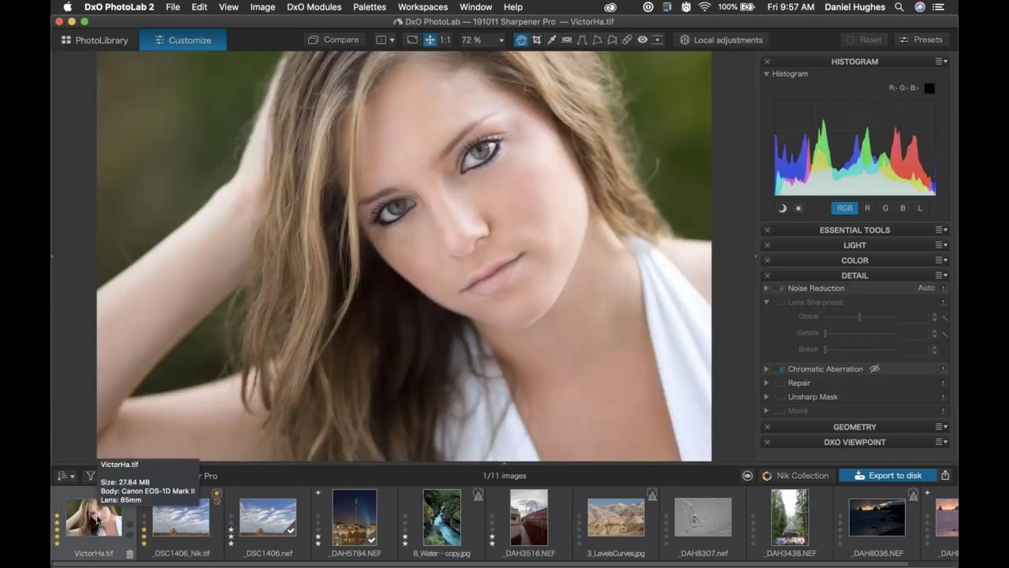
key(super+Tab)
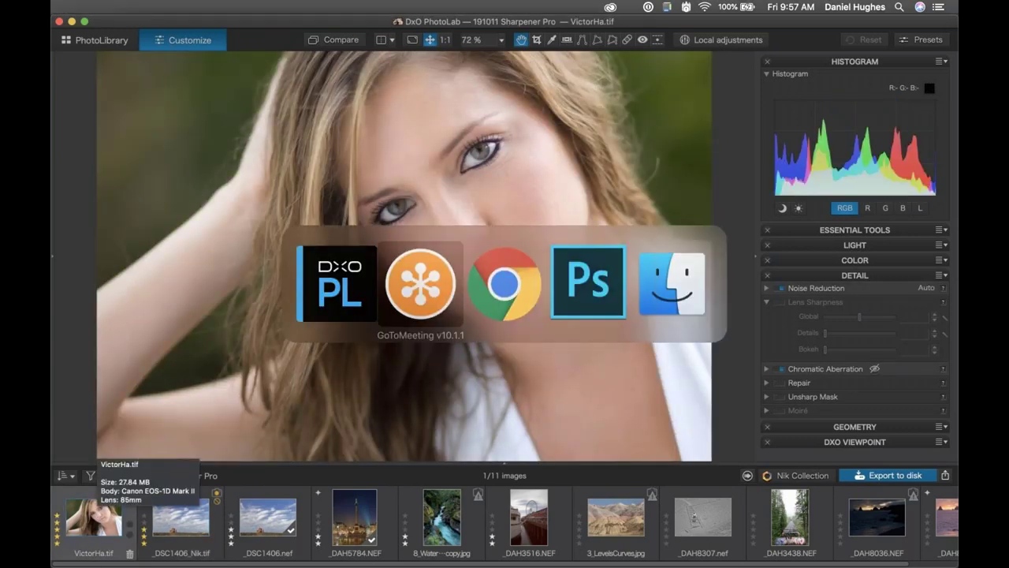
mouse_move(873, 561)
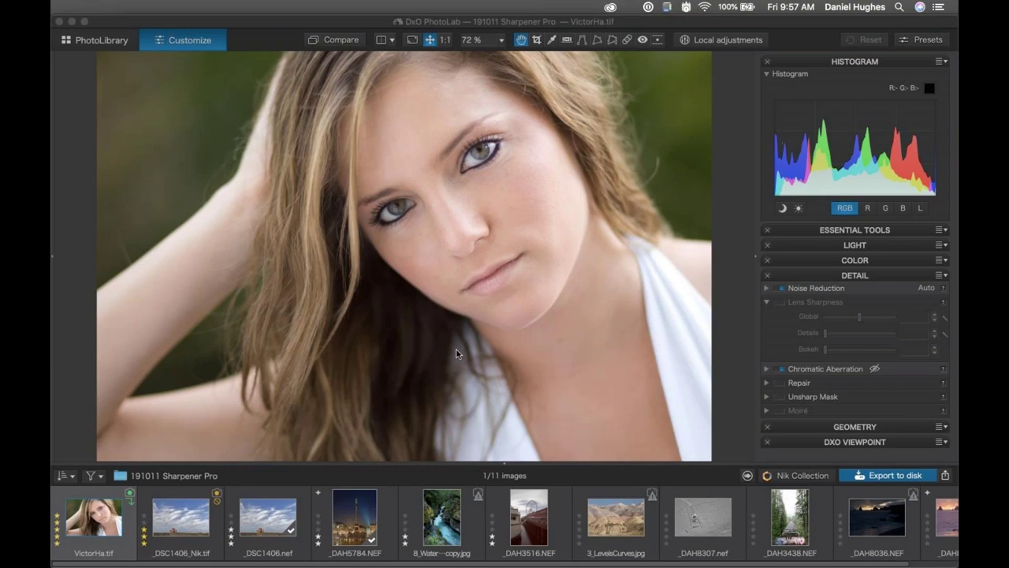
click(188, 514)
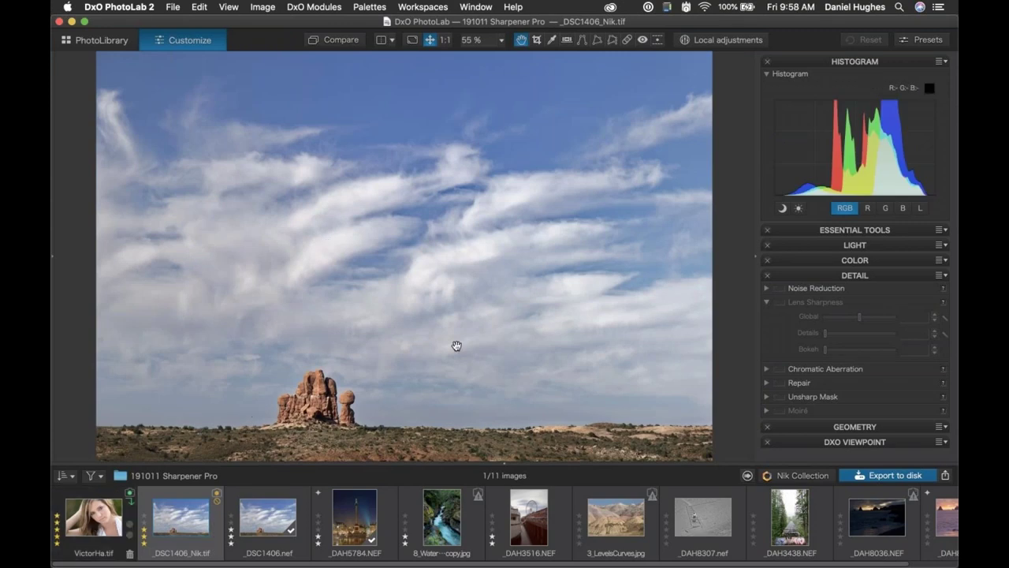
key(Left)
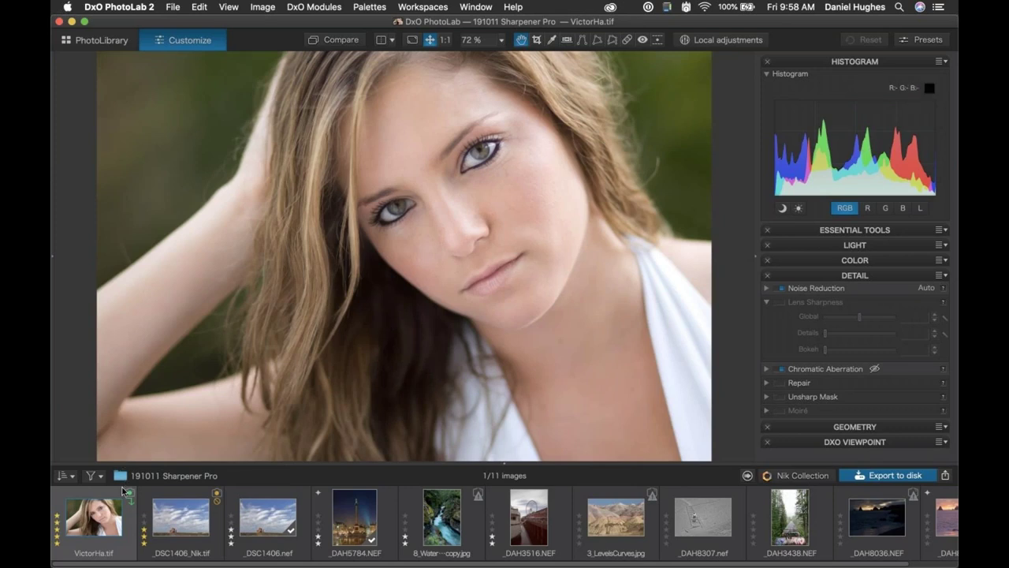
mouse_move(130, 496)
click(130, 497)
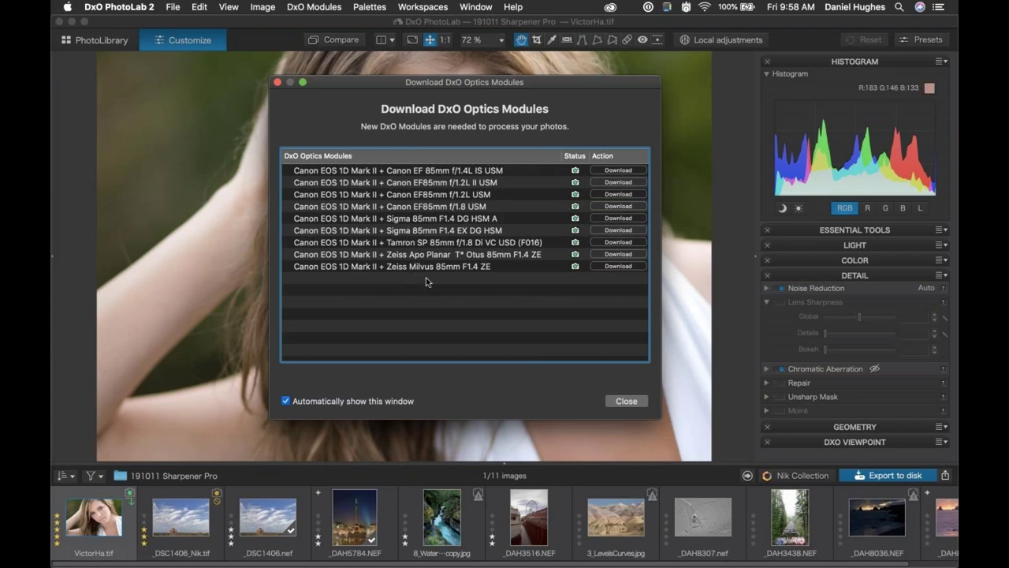
Dismiss the optics modules list and examine the portrait's eyes, skin and hair at high magnification.
click(626, 401)
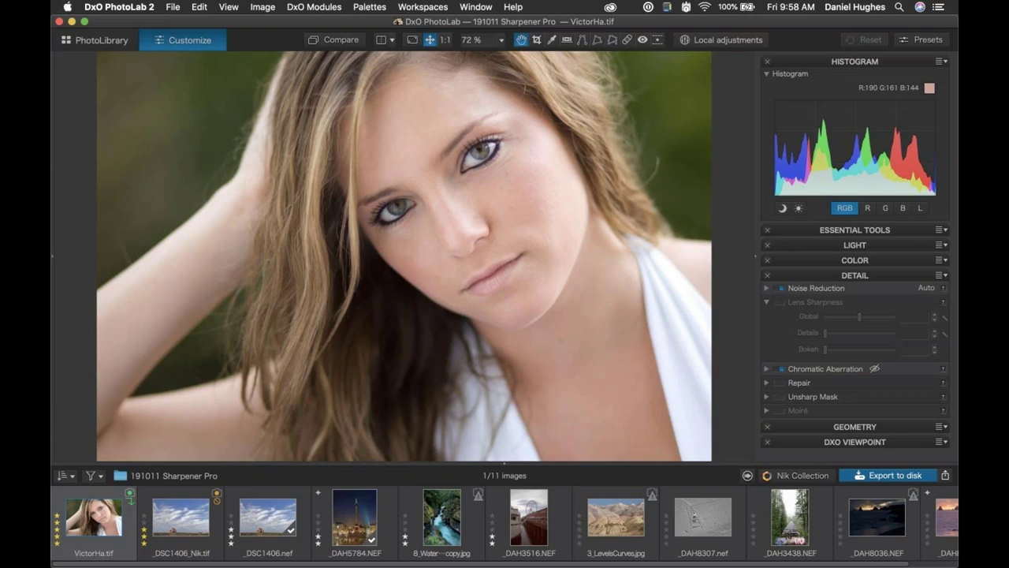
scroll(435, 222, up, 5)
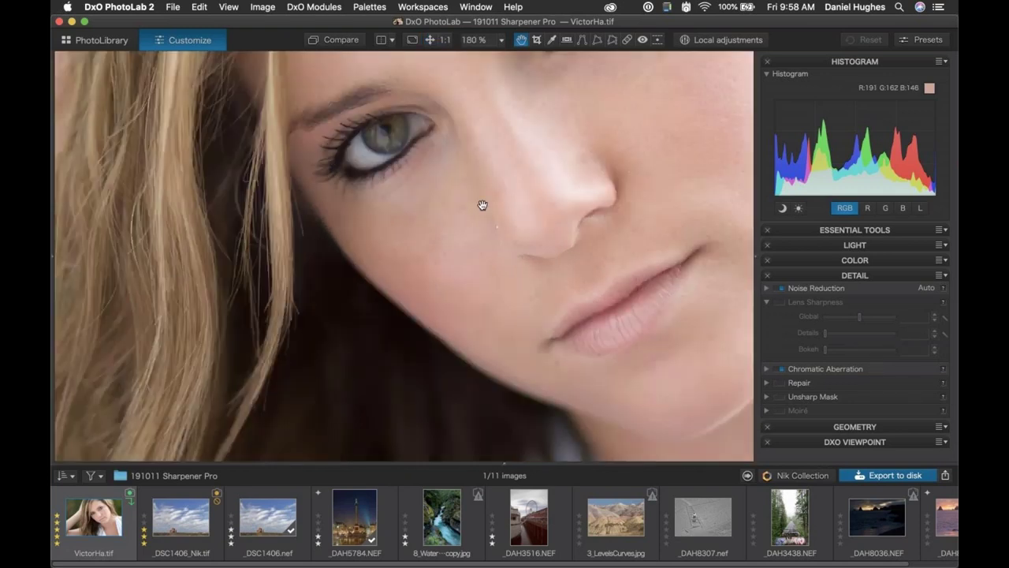
drag(483, 205, 456, 339)
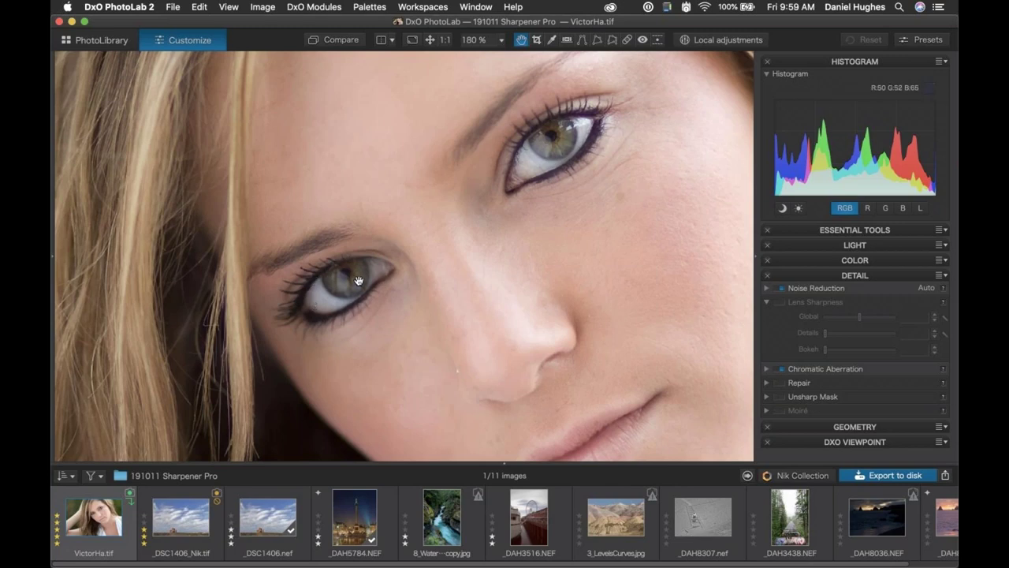
scroll(317, 299, down, 5)
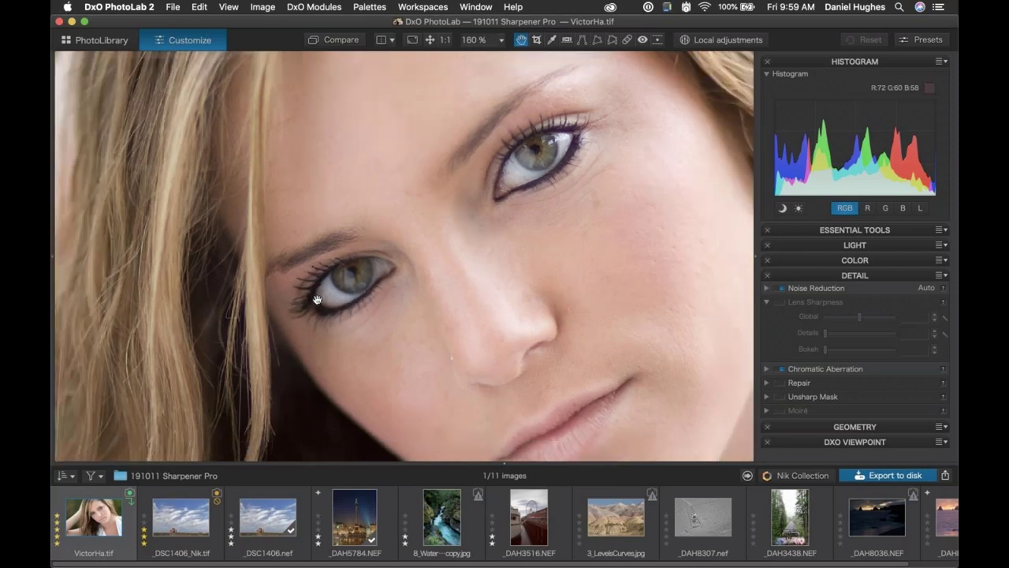
scroll(317, 299, down, 1)
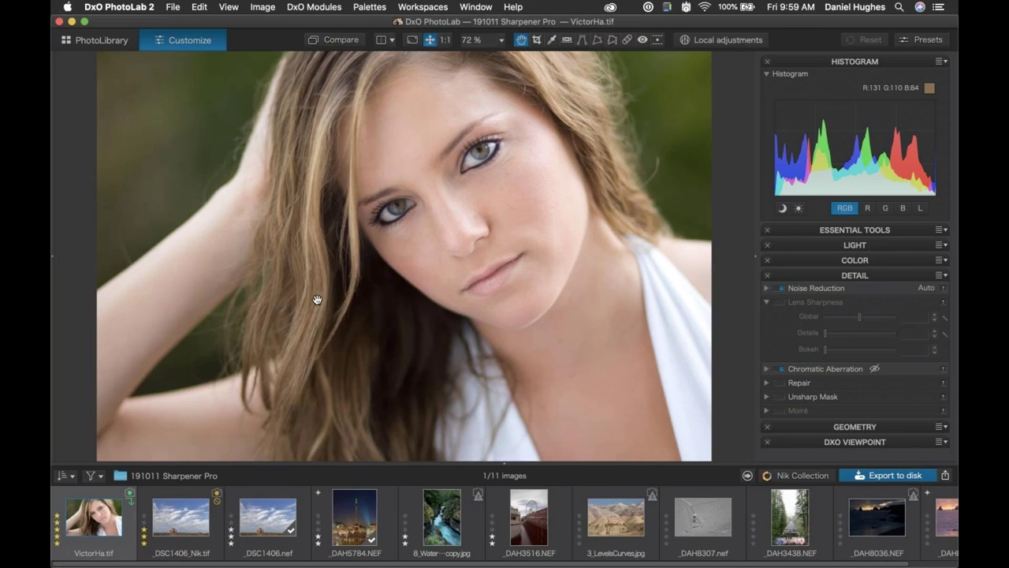
Set the Nik Collection export settings to process the portrait as JPEG at quality 91.
click(793, 477)
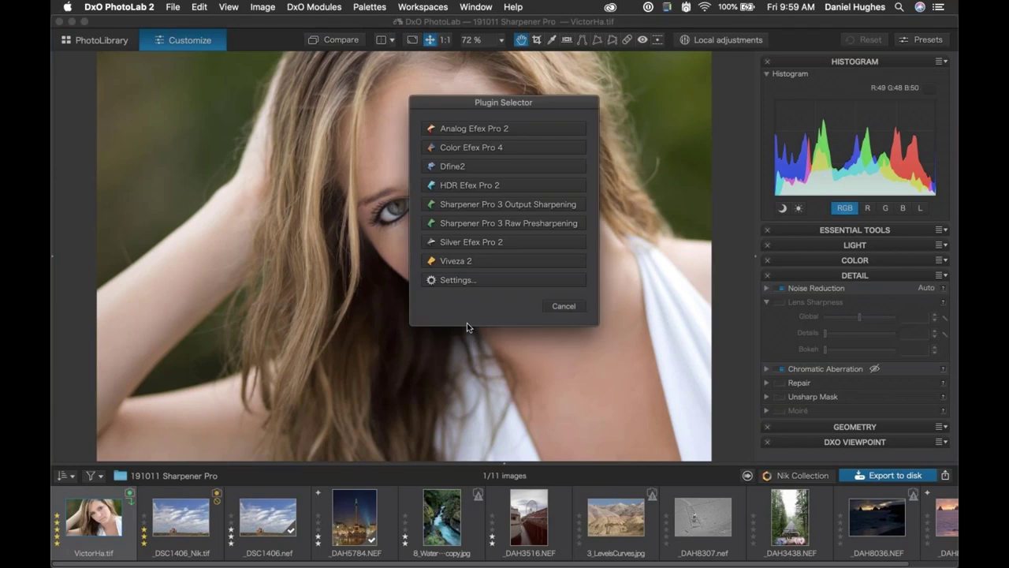
click(442, 279)
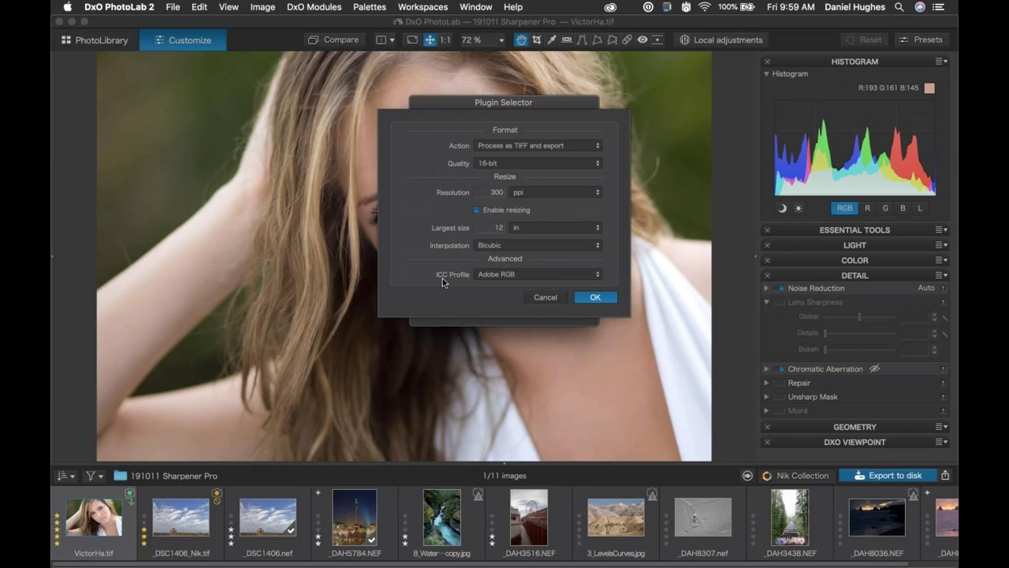
click(493, 145)
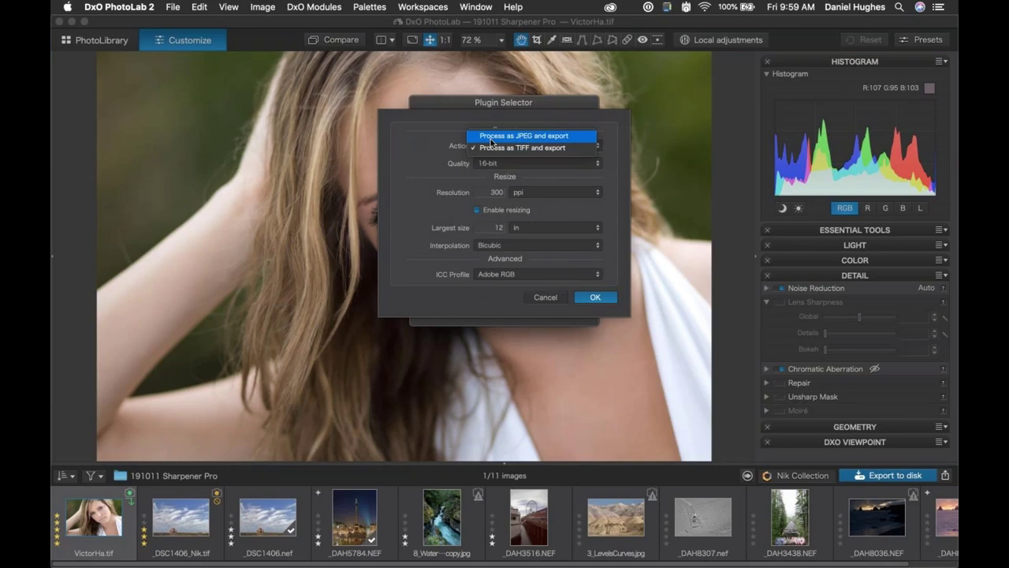
click(491, 142)
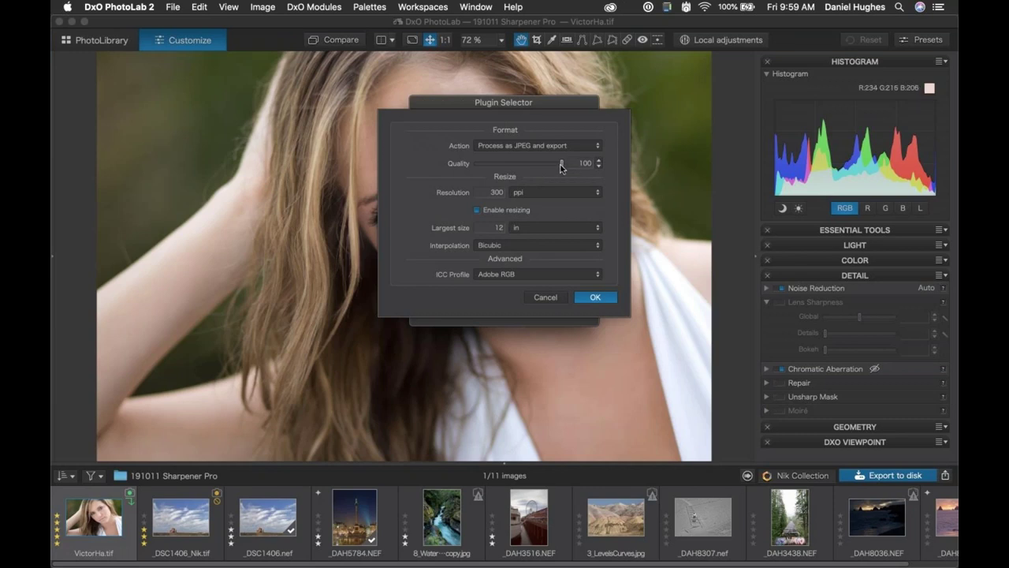
drag(561, 163, 554, 170)
Set the export resolution to 72 ppi and the largest size to 2048 px.
double_click(490, 192)
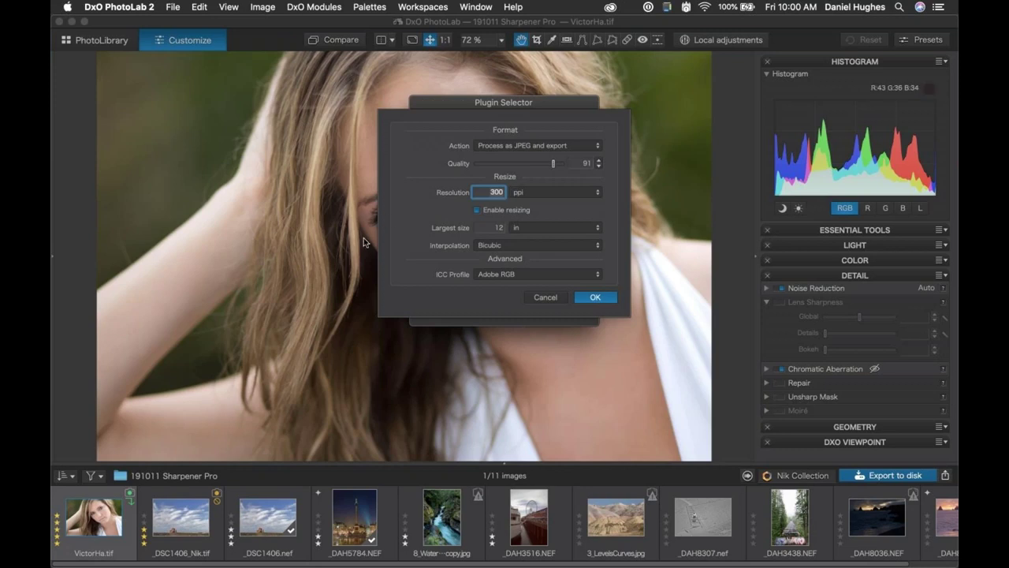
text(72)
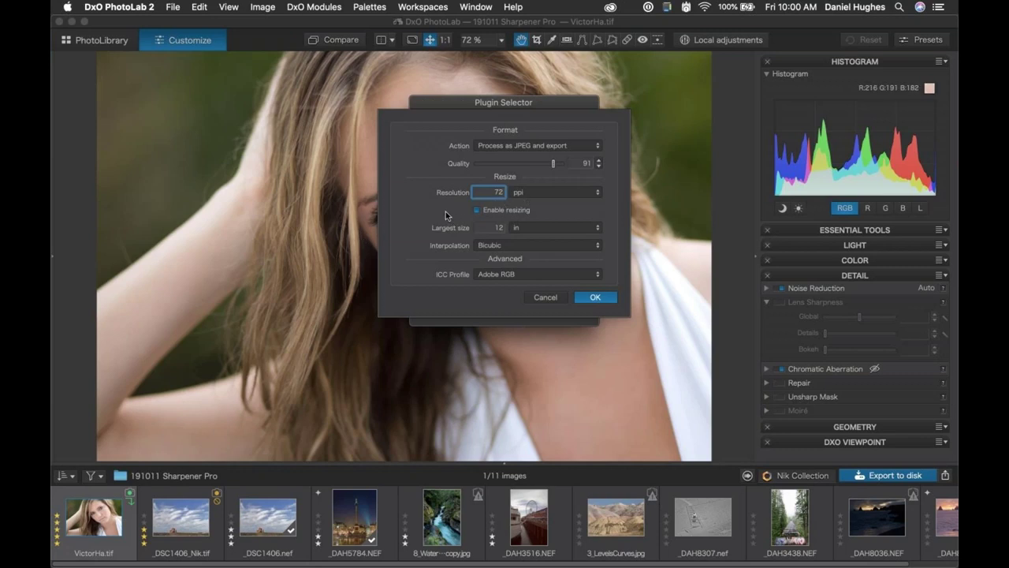
click(537, 227)
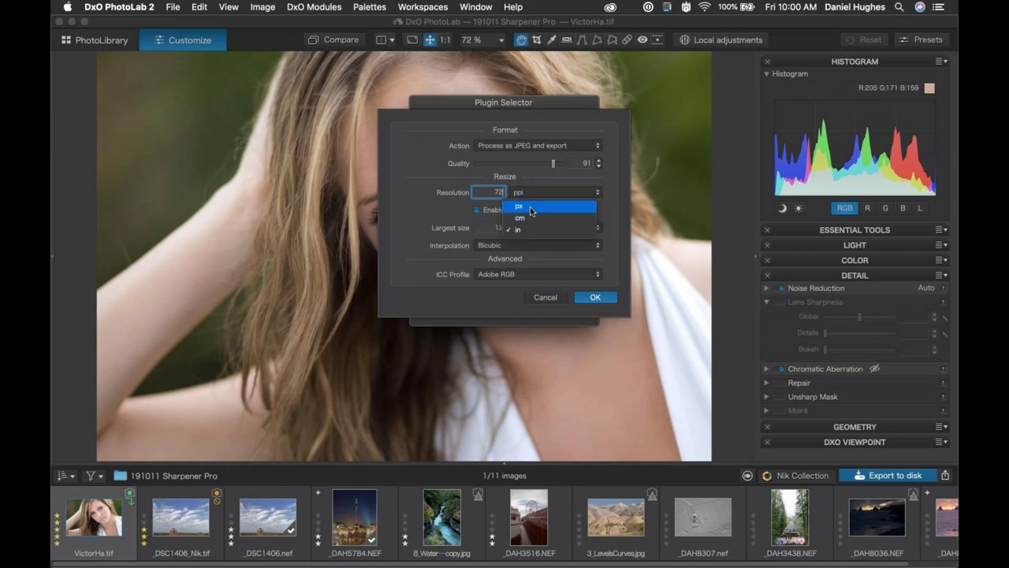
click(532, 206)
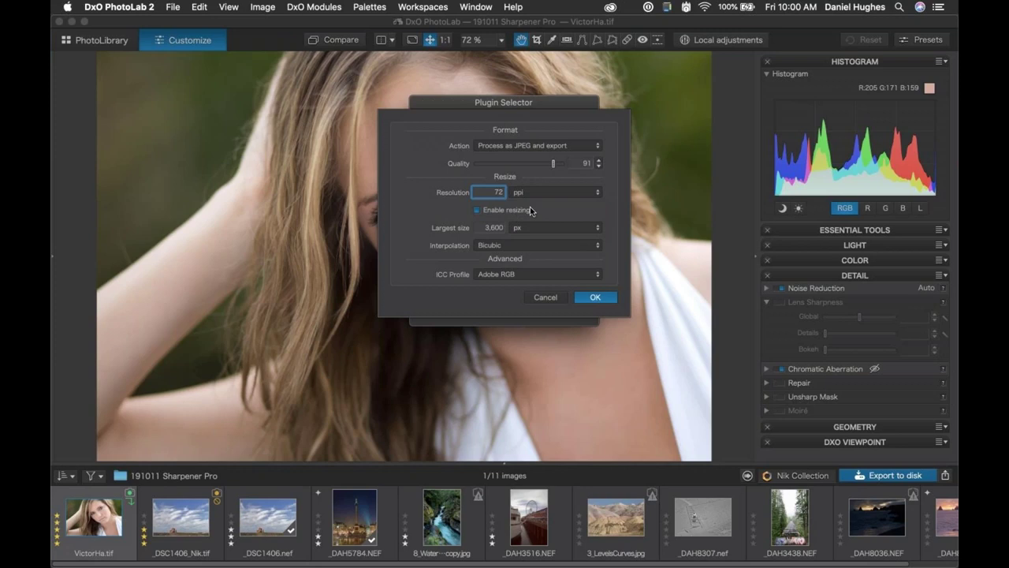
double_click(490, 227)
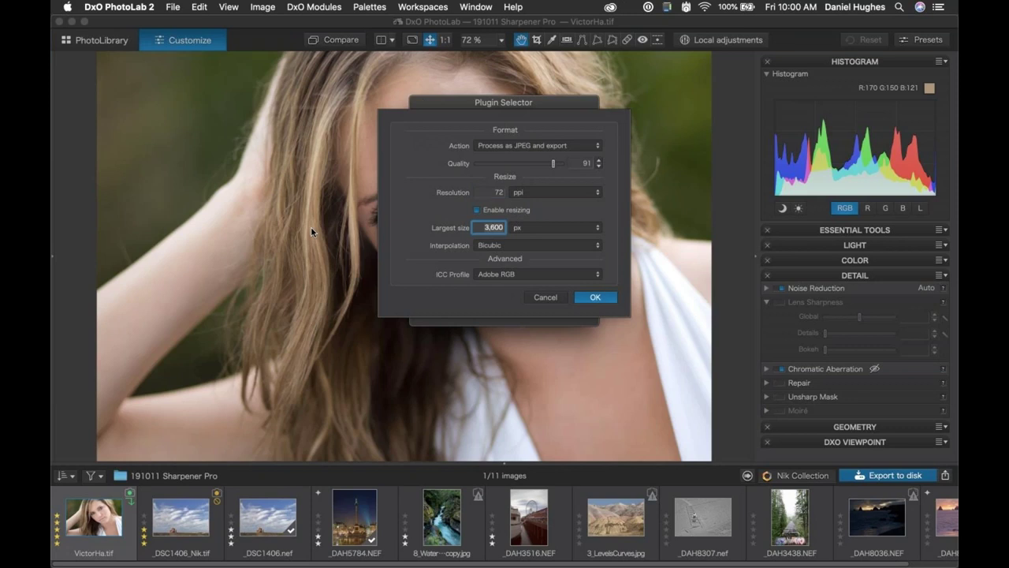
text(2048)
Set the interpolation to Bicubic sharper and the ICC profile to sRGB, and accept the export settings.
click(511, 245)
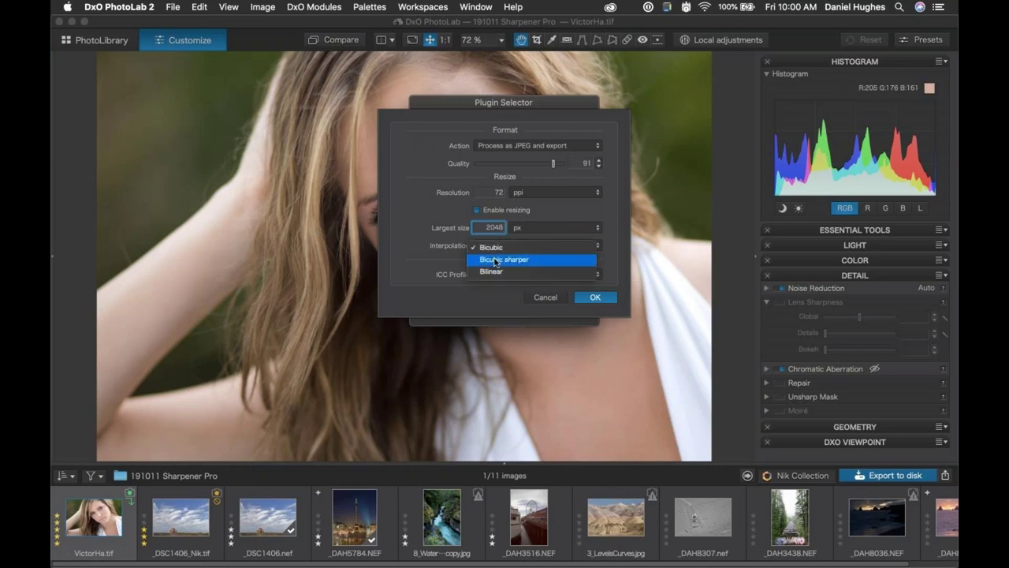
click(444, 242)
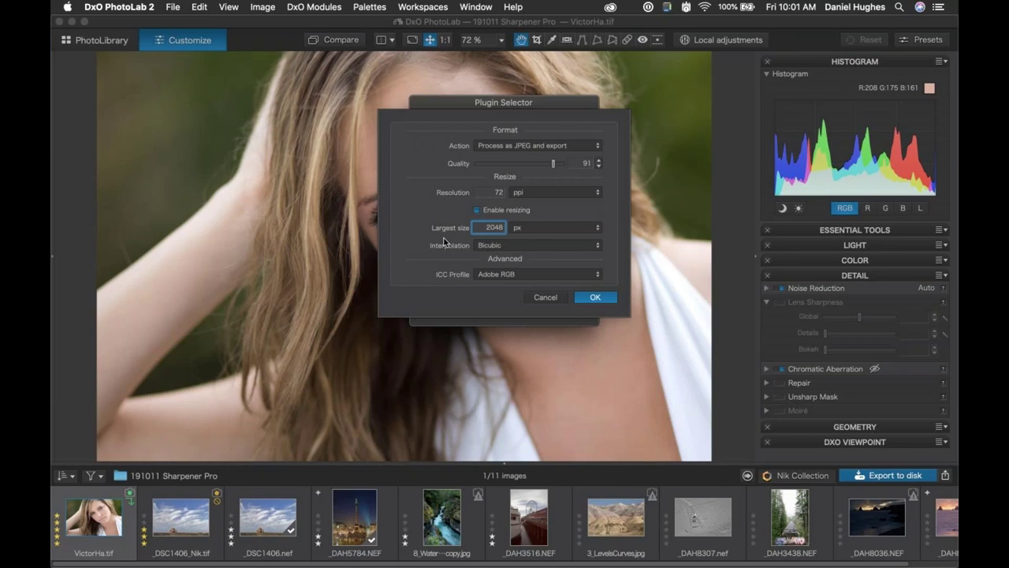
click(504, 245)
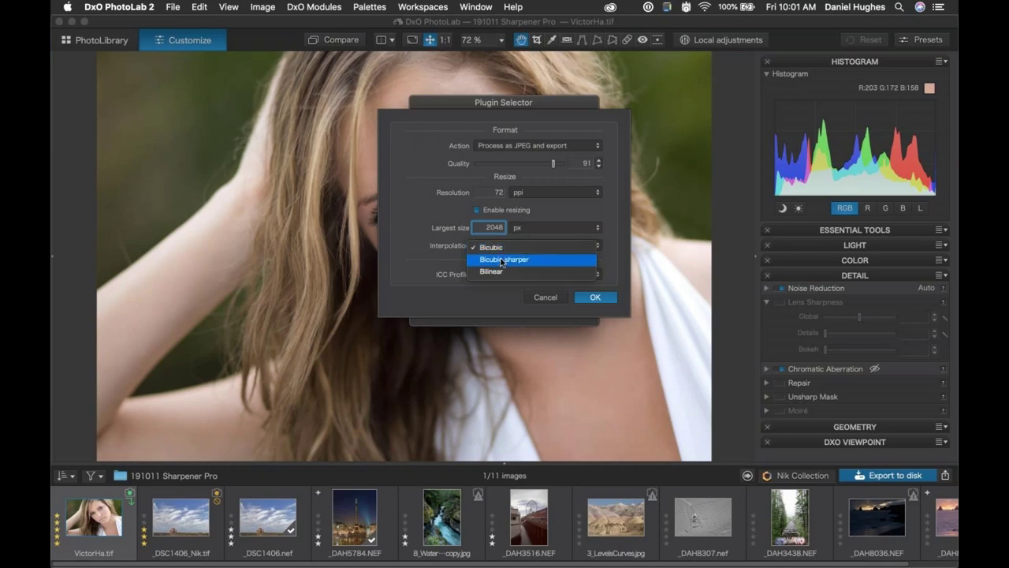
click(502, 260)
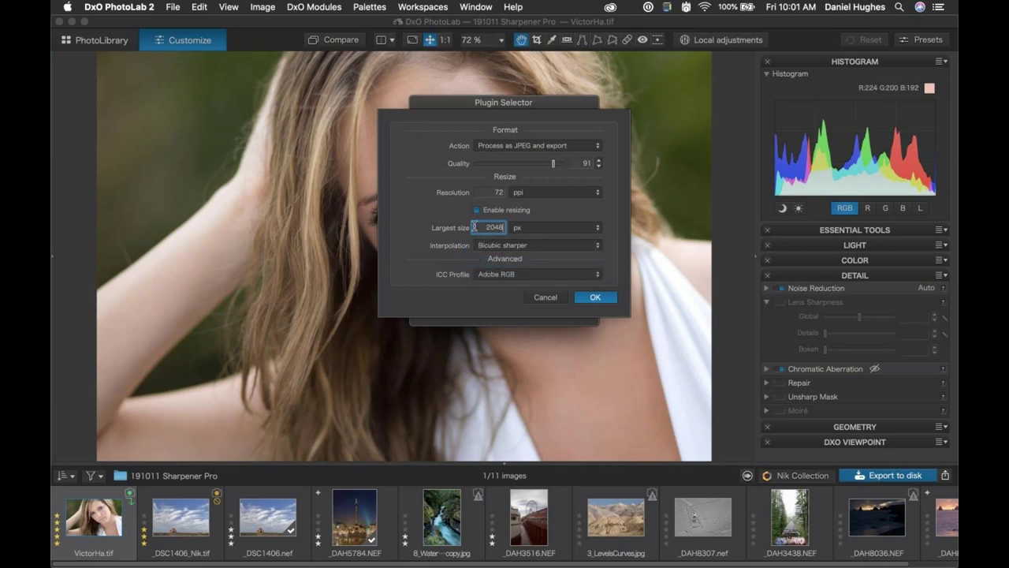
click(485, 273)
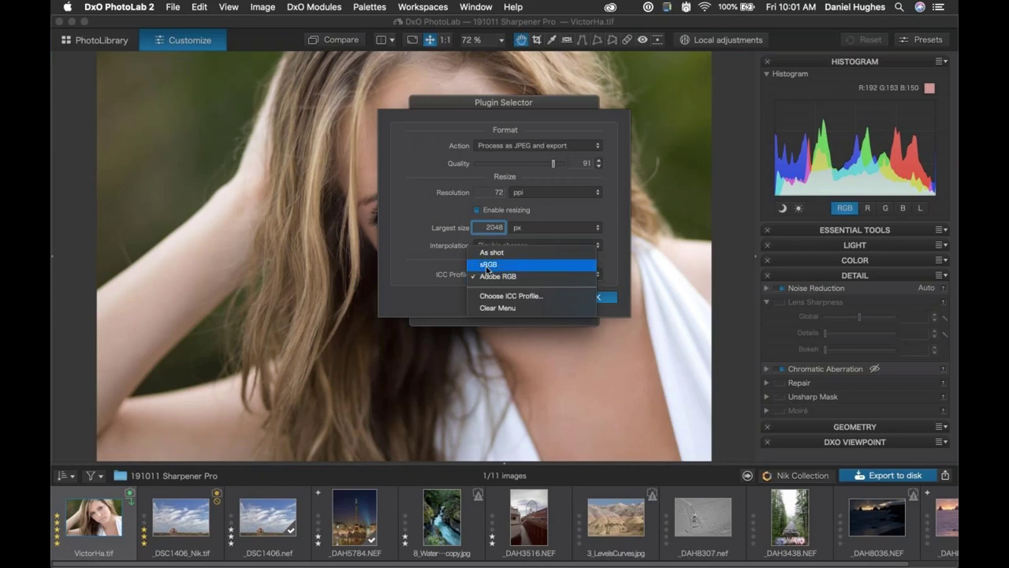
click(476, 266)
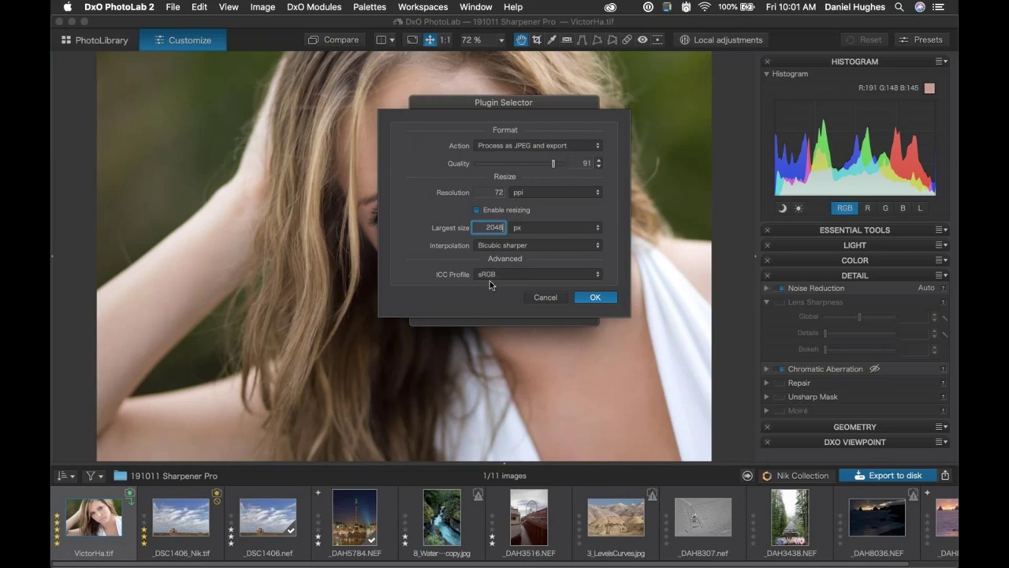
click(595, 298)
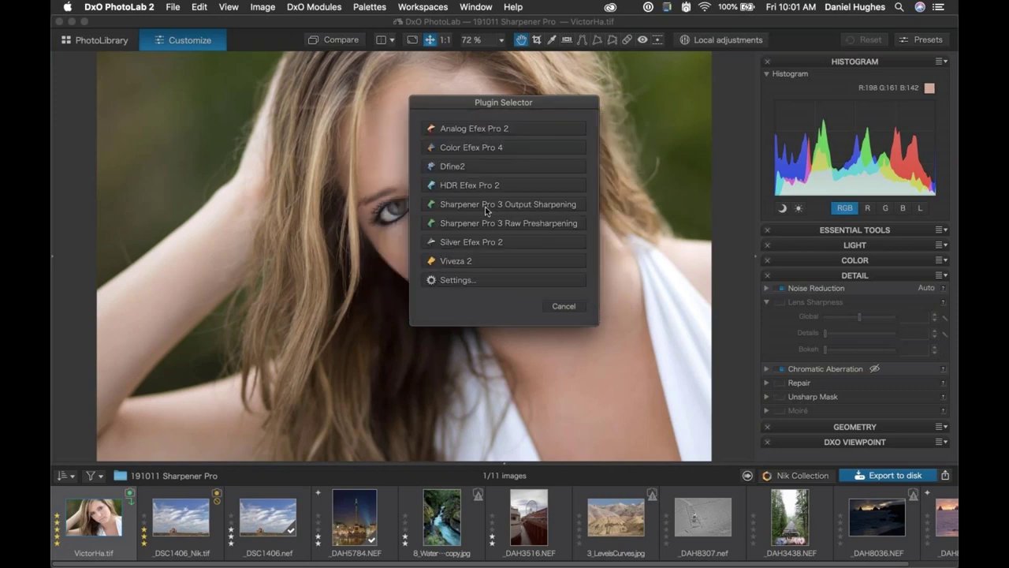
Open the portrait in Sharpener Pro 3 Output Sharpening and set Adaptive Sharpening to 22% at 100% view.
click(489, 207)
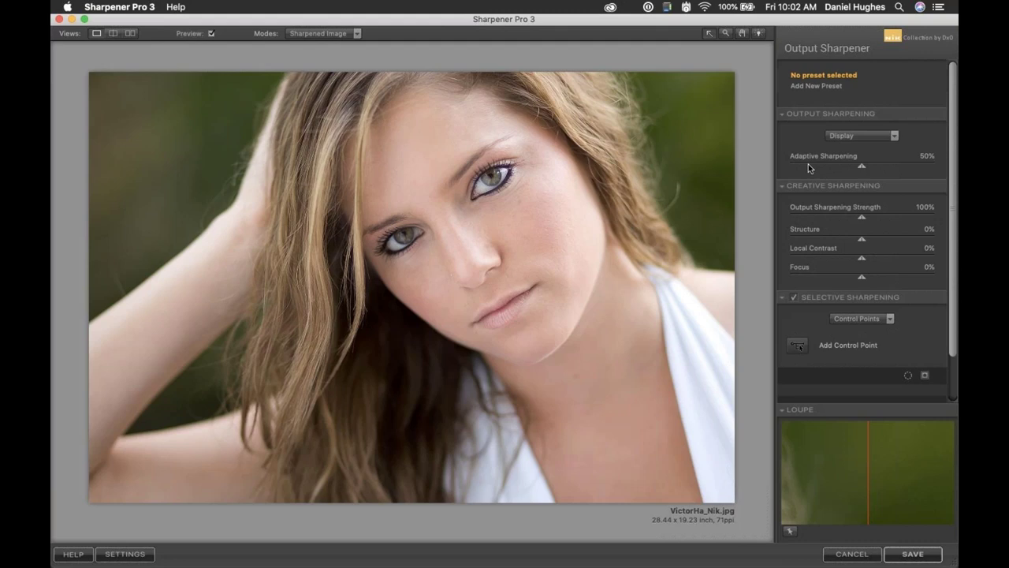
click(468, 219)
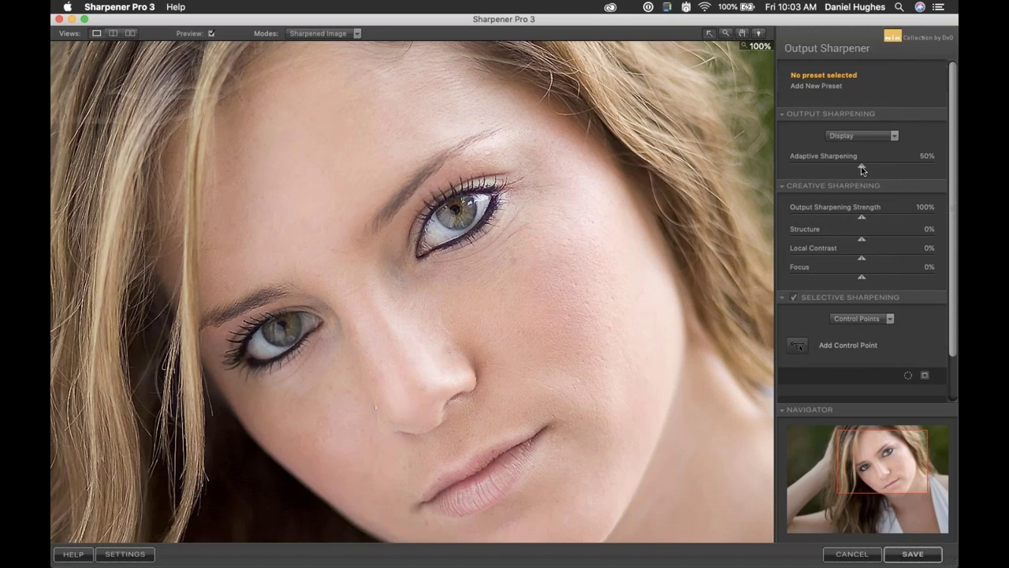
drag(861, 166, 828, 170)
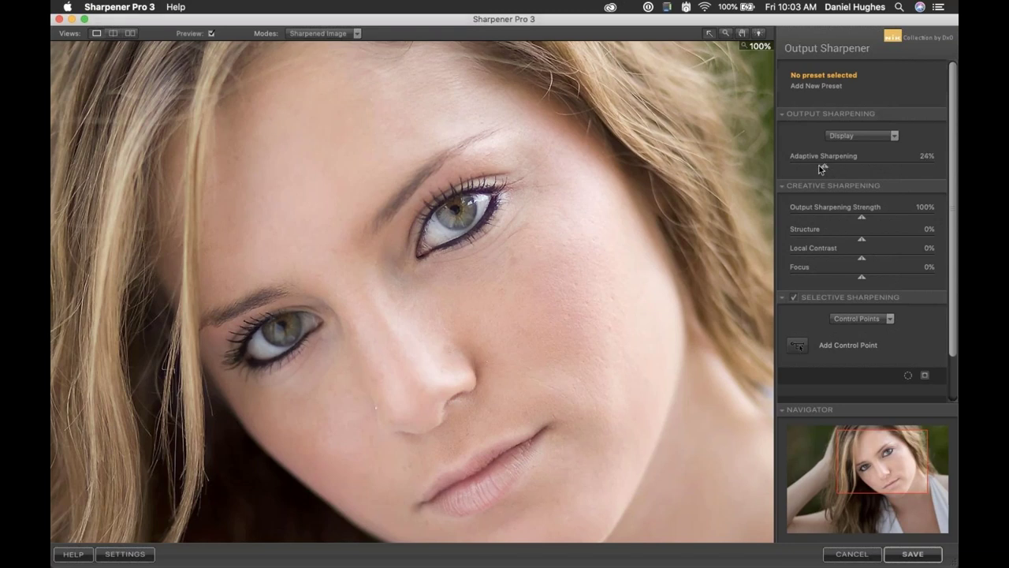
drag(820, 168, 812, 167)
drag(811, 165, 813, 166)
drag(819, 167, 823, 166)
Compare the original and sharpened face in split view, moving the divider across the eye, and return to single view.
click(113, 33)
drag(413, 290, 252, 252)
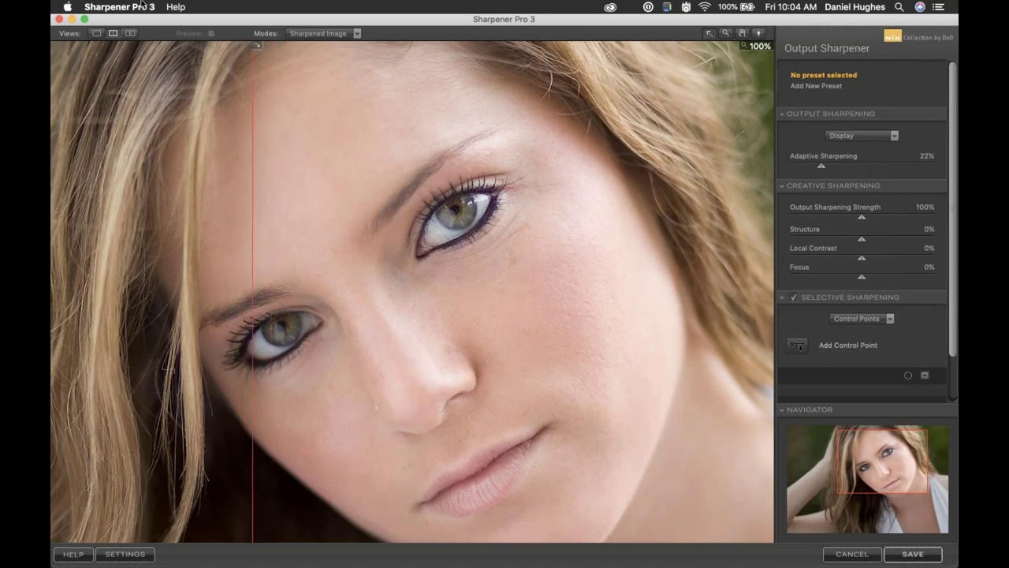
click(96, 33)
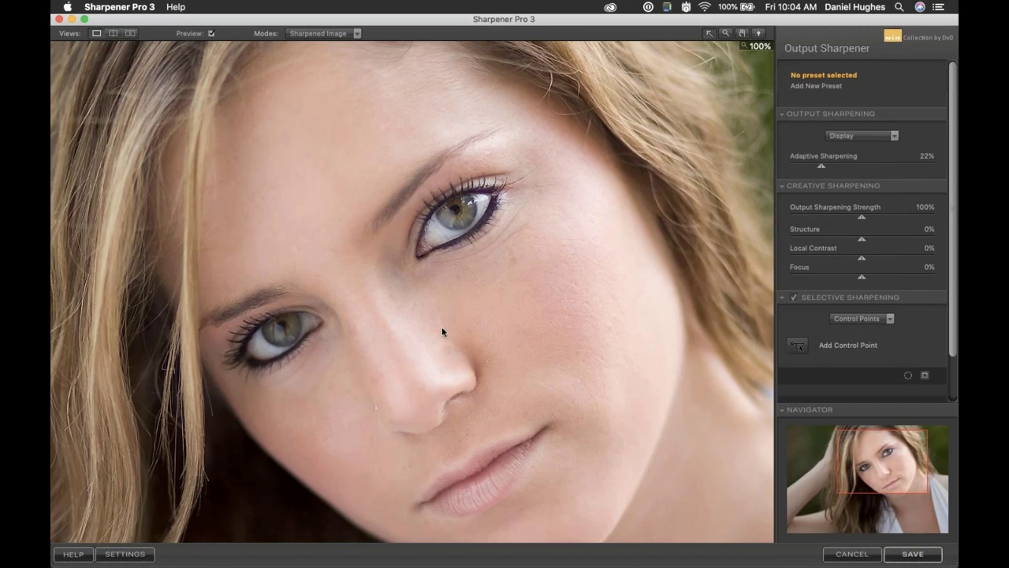
Add a selective sharpening control point on the cheek beside the nose and set its size to 12%.
drag(468, 343, 468, 276)
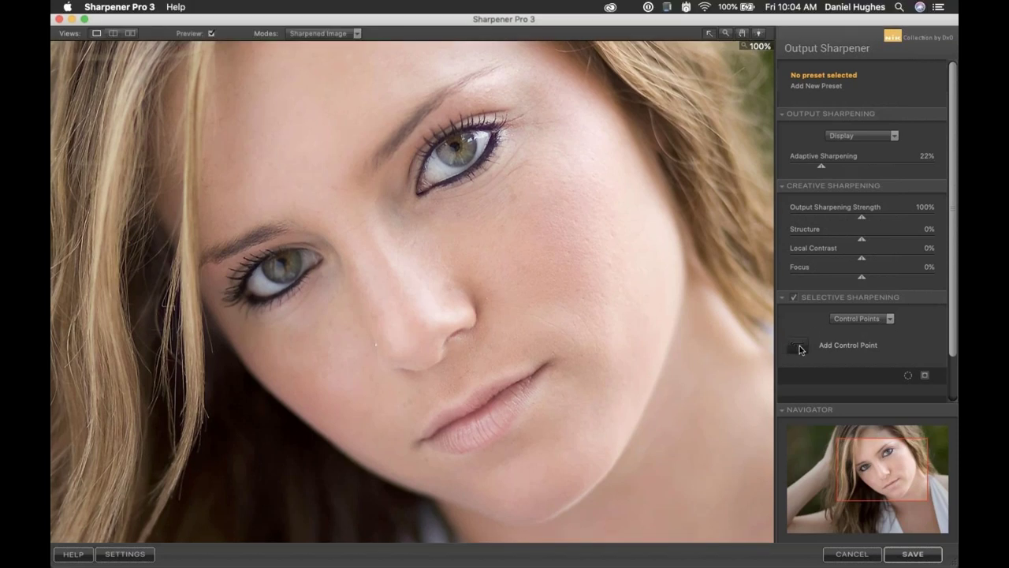
click(861, 318)
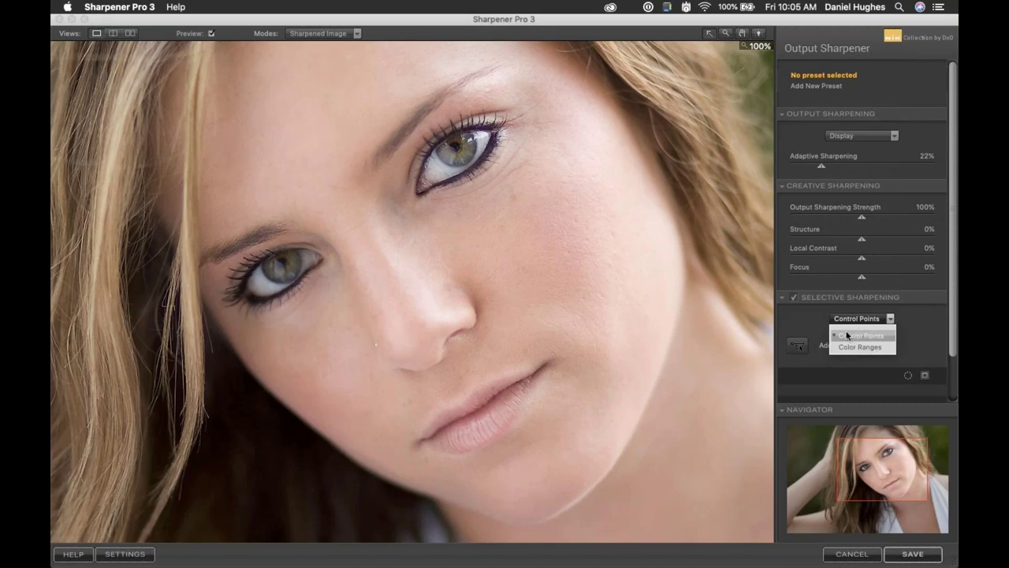
click(856, 335)
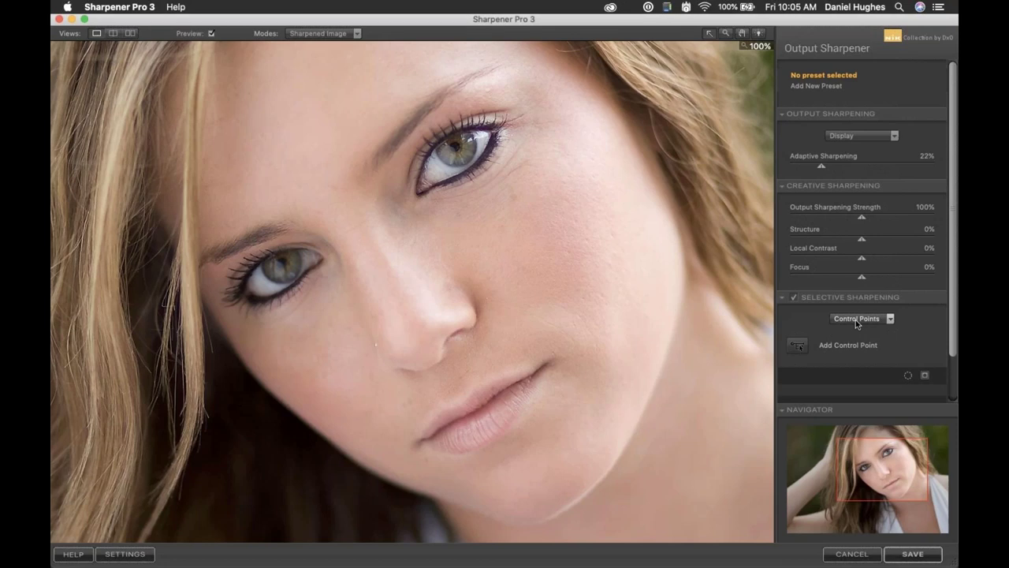
click(796, 347)
click(798, 349)
click(798, 346)
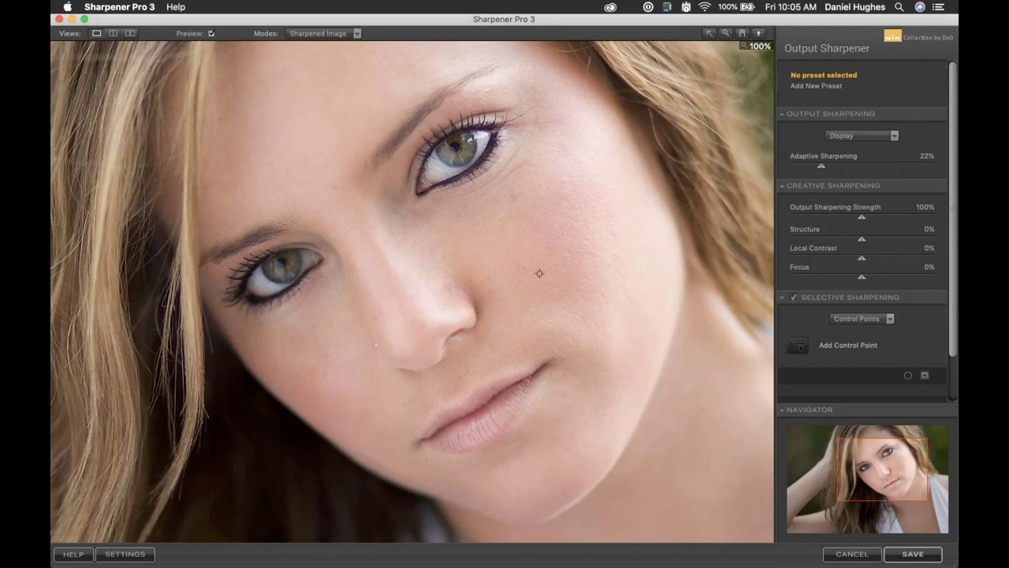
click(568, 241)
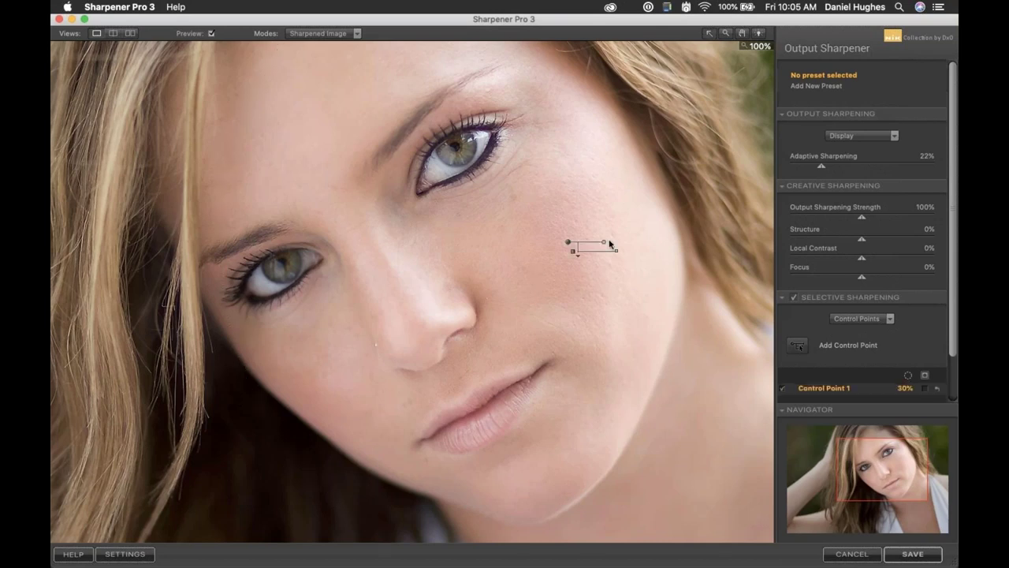
drag(609, 244, 596, 244)
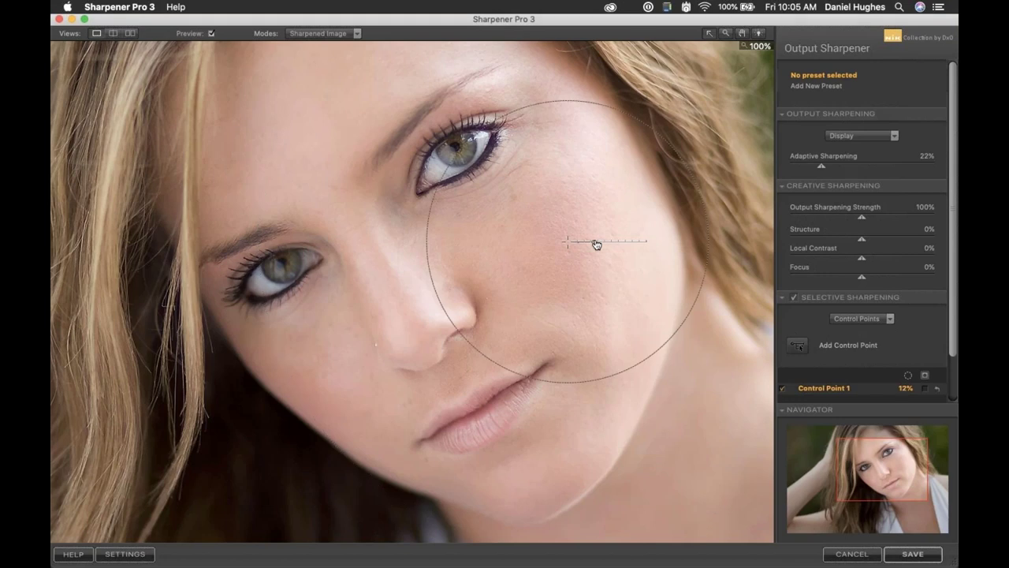
drag(596, 244, 596, 244)
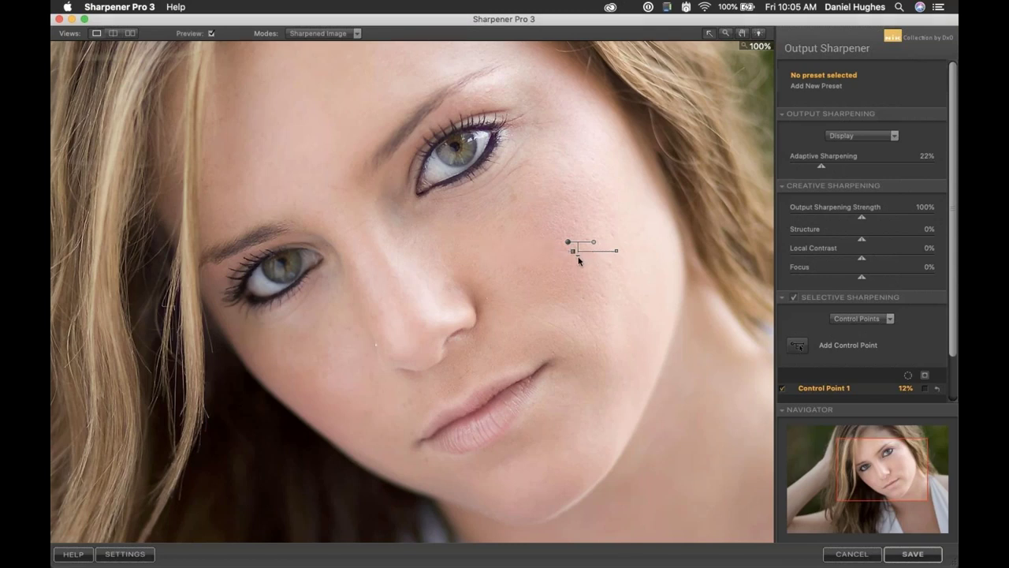
Expand the cheek control point's settings and strongly reduce its output sharpening strength.
click(578, 257)
click(616, 252)
drag(615, 252, 517, 250)
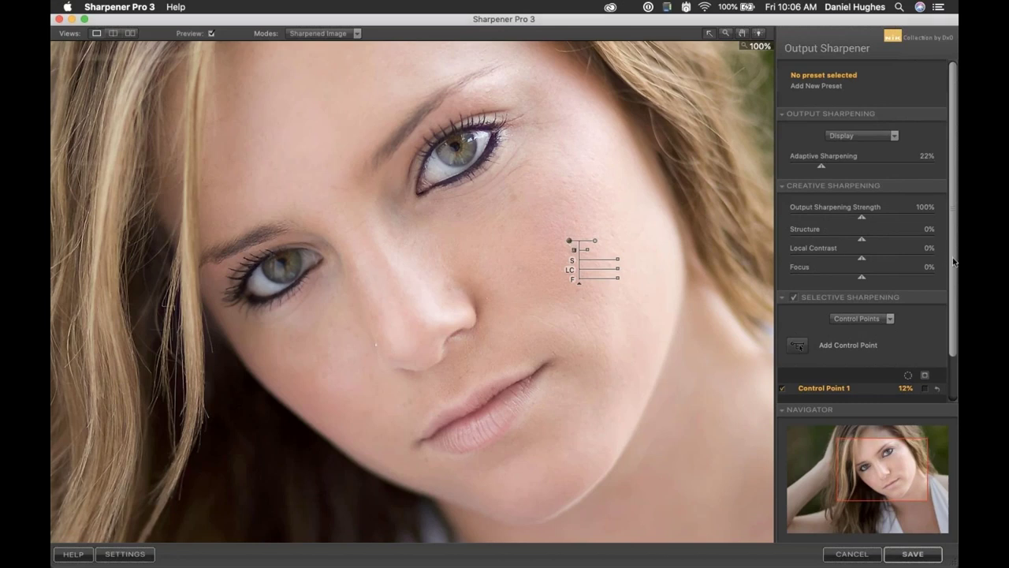
scroll(950, 284, down, 2)
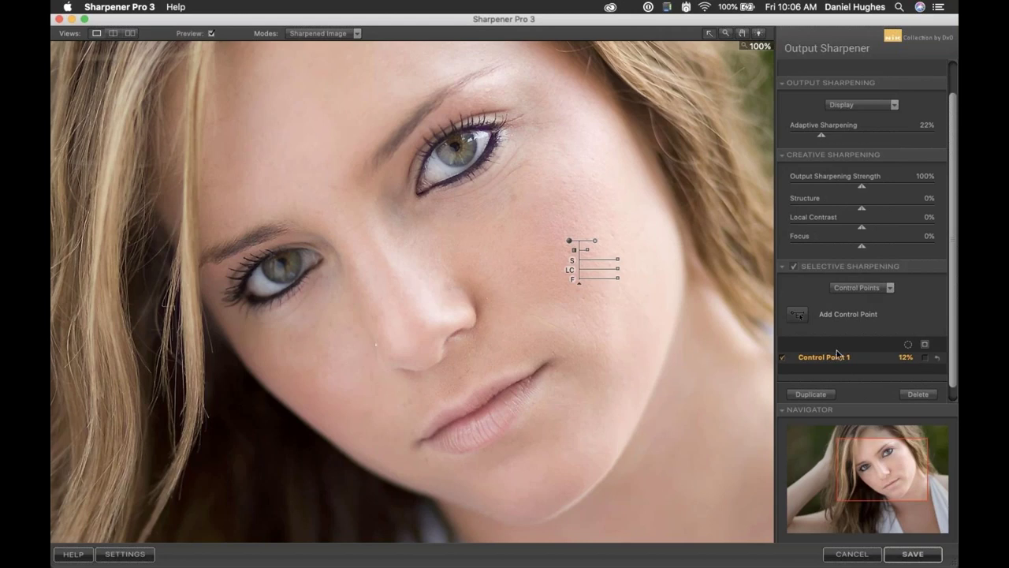
Raise Adaptive Sharpening to 55% and toggle the cheek control point to judge its effect on the skin.
click(783, 360)
drag(828, 135, 869, 136)
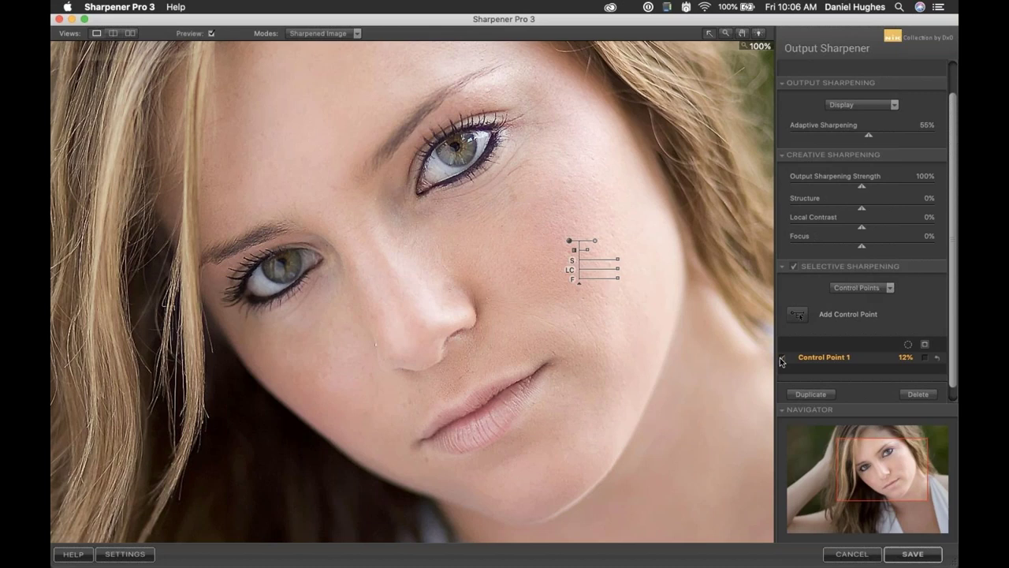
Refine the cheek control point's position using its mask, trying a spot nearer the temple before settling it on the cheek in normal view.
click(925, 360)
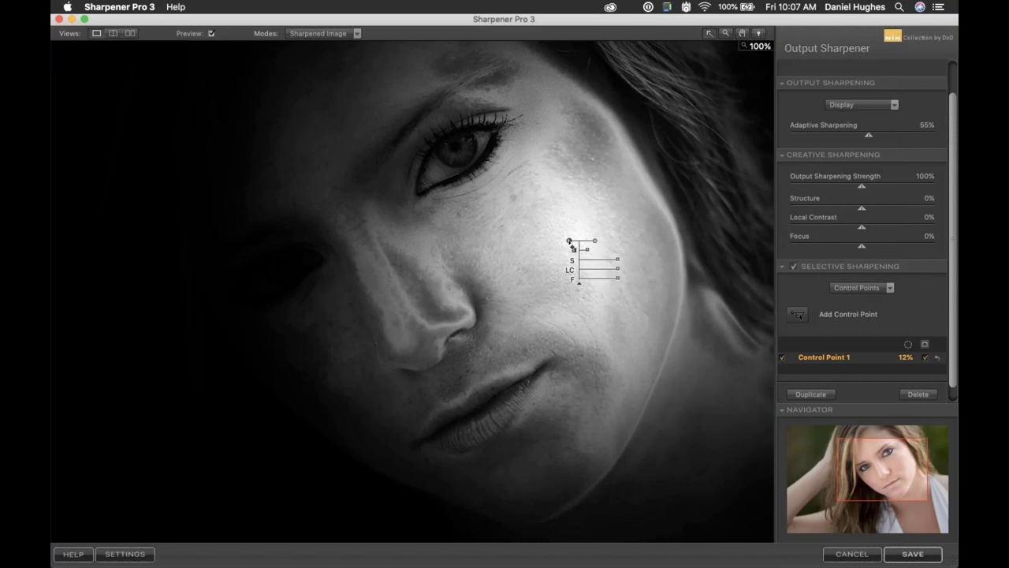
drag(571, 243, 601, 176)
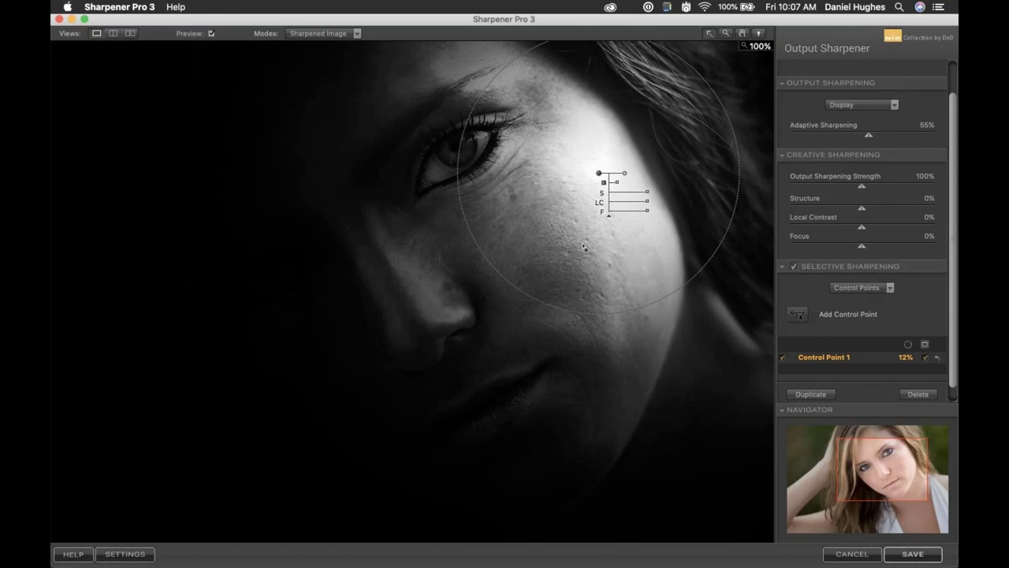
key(super+z)
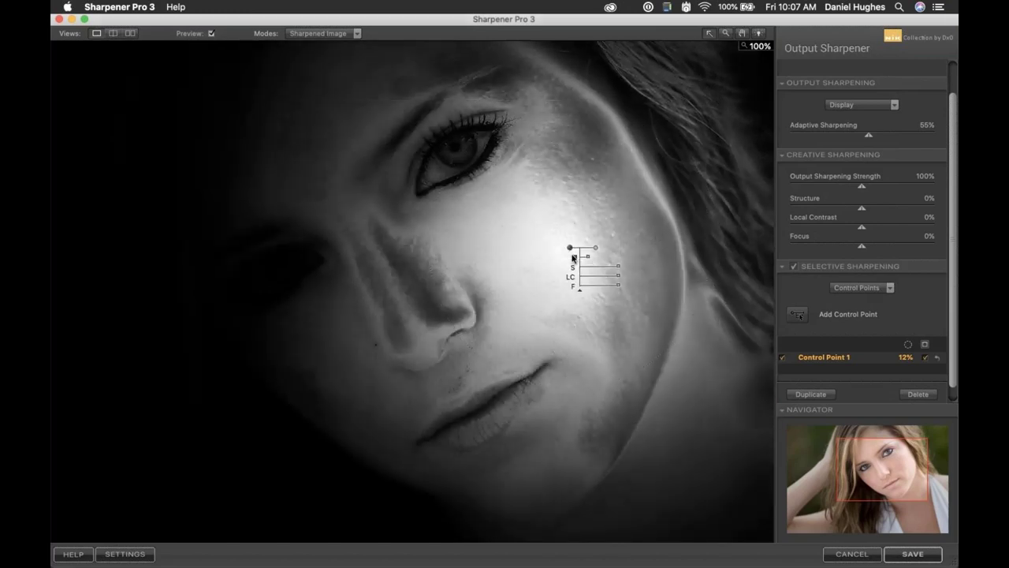
drag(578, 251, 579, 254)
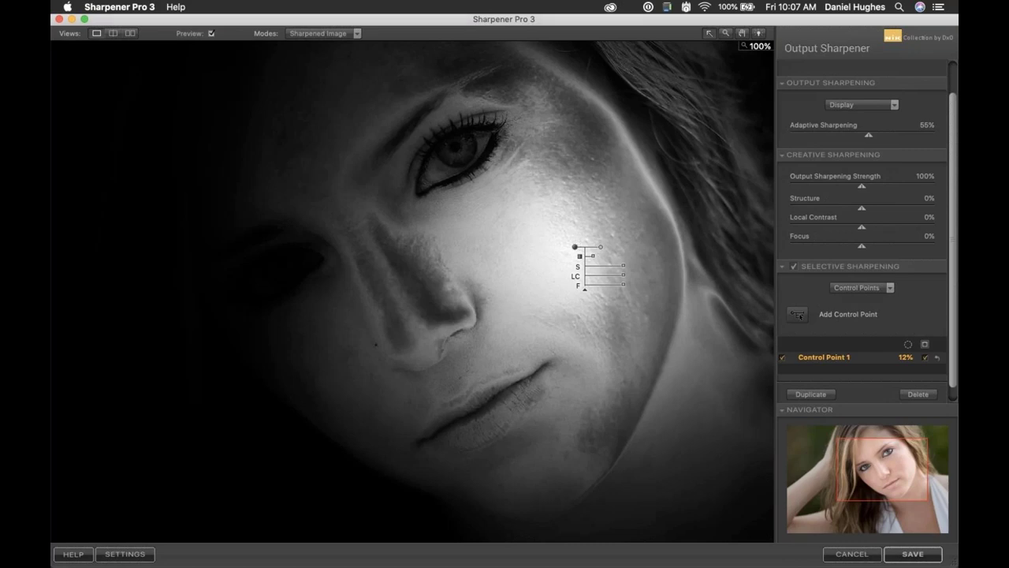
click(926, 358)
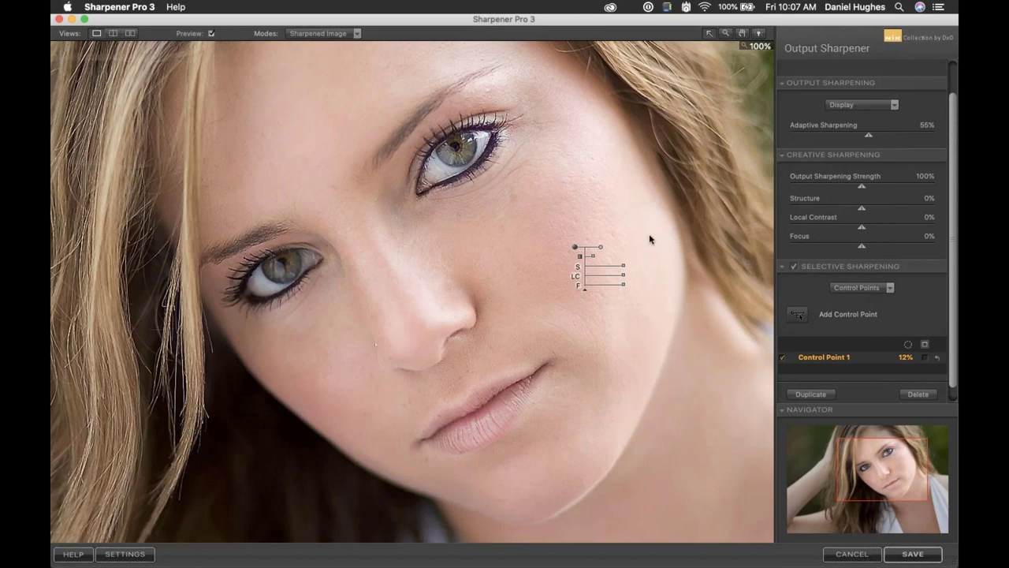
click(570, 231)
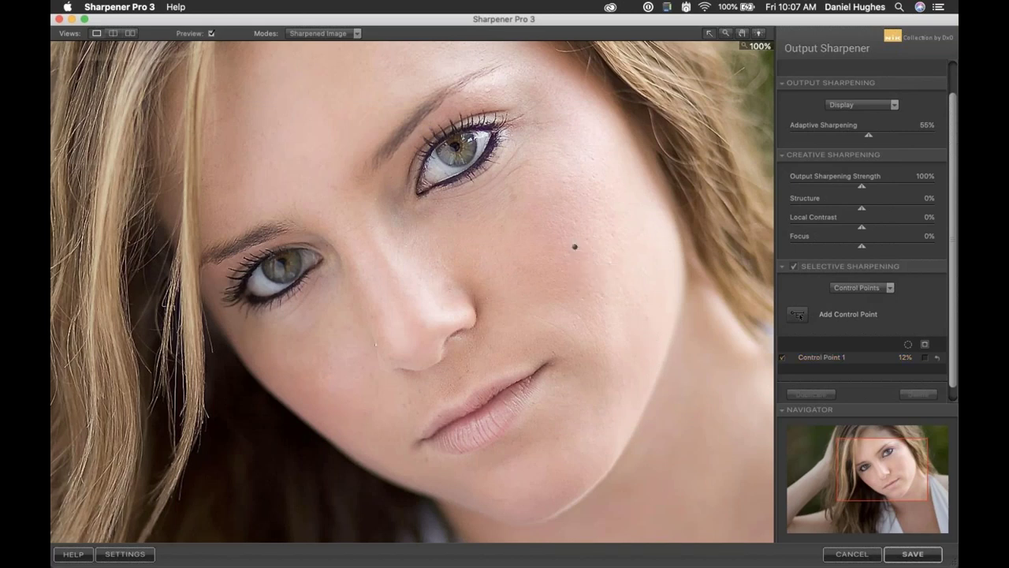
click(575, 247)
drag(575, 245, 574, 239)
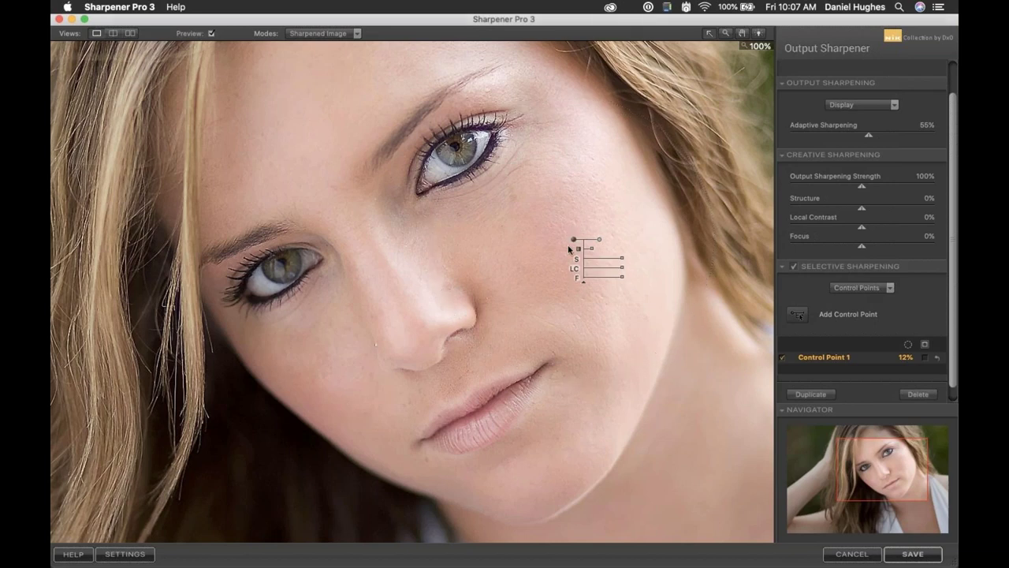
With the cheek control point's mask shown, duplicate the point and place the copy between the nose and upper lip.
click(926, 358)
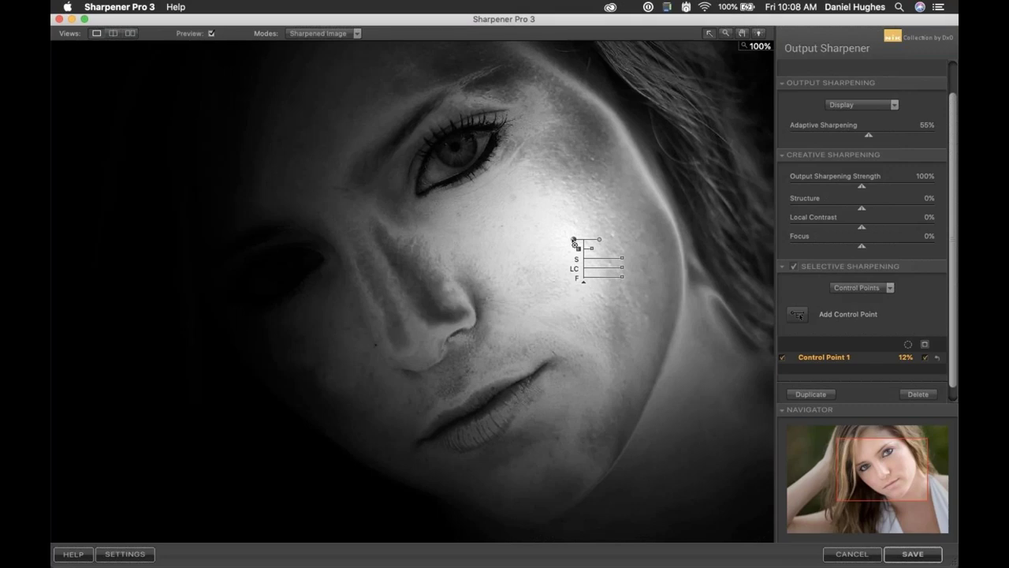
click(574, 240)
key(super+d)
click(469, 376)
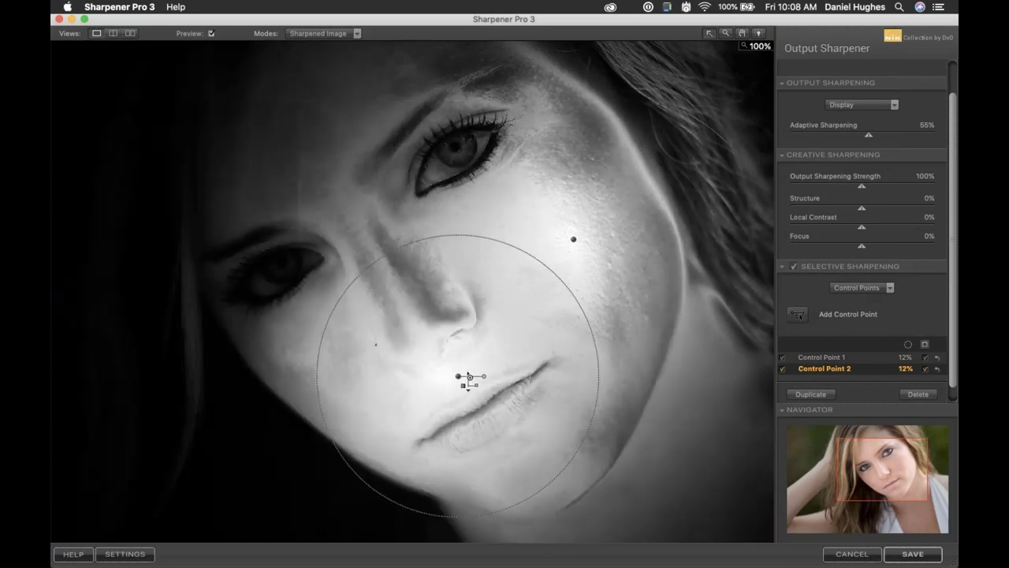
drag(468, 376, 478, 368)
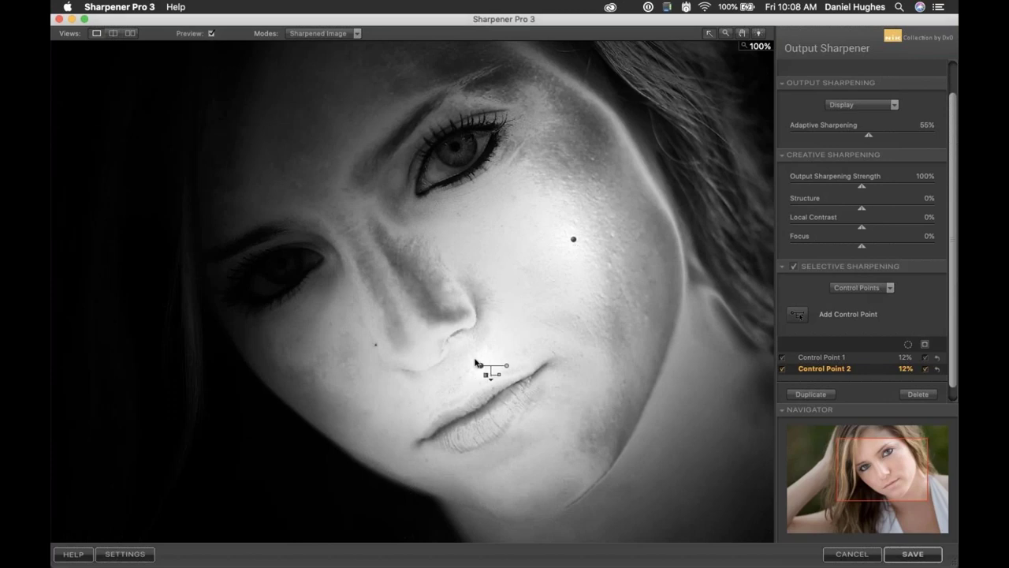
mouse_move(479, 366)
drag(478, 366, 476, 366)
Hide the control point masks and set Adaptive Sharpening to 22%.
click(924, 345)
click(924, 345)
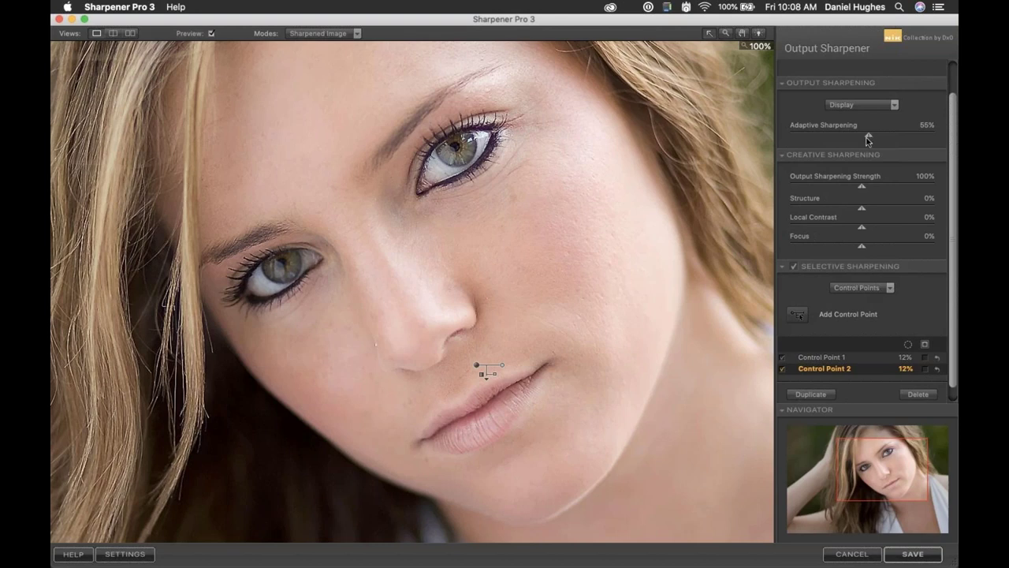
drag(867, 139, 818, 142)
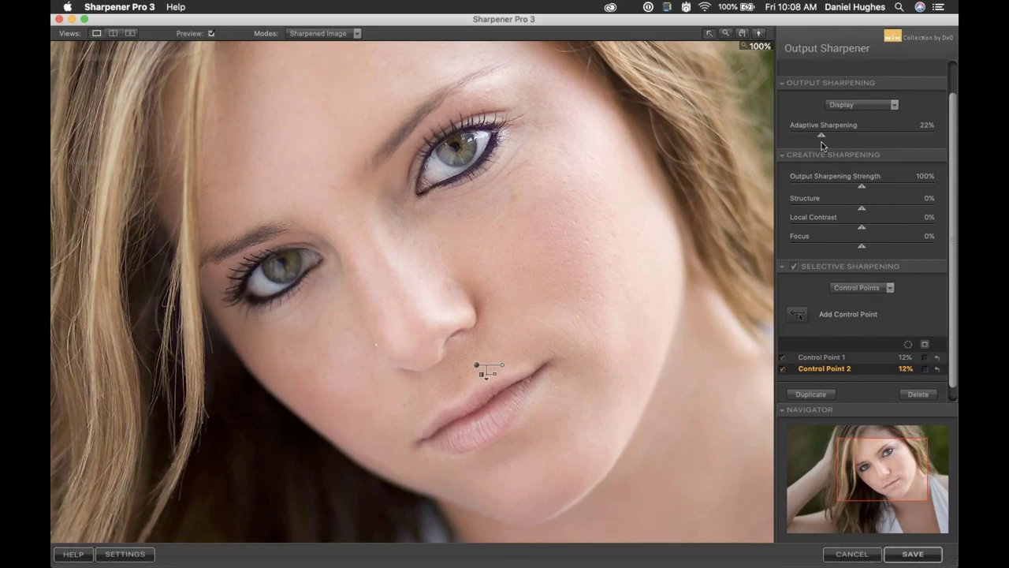
Add a control point on the iris of the image-left eye, set its size to 3%, and show its mask.
click(801, 317)
click(290, 269)
drag(301, 275, 313, 274)
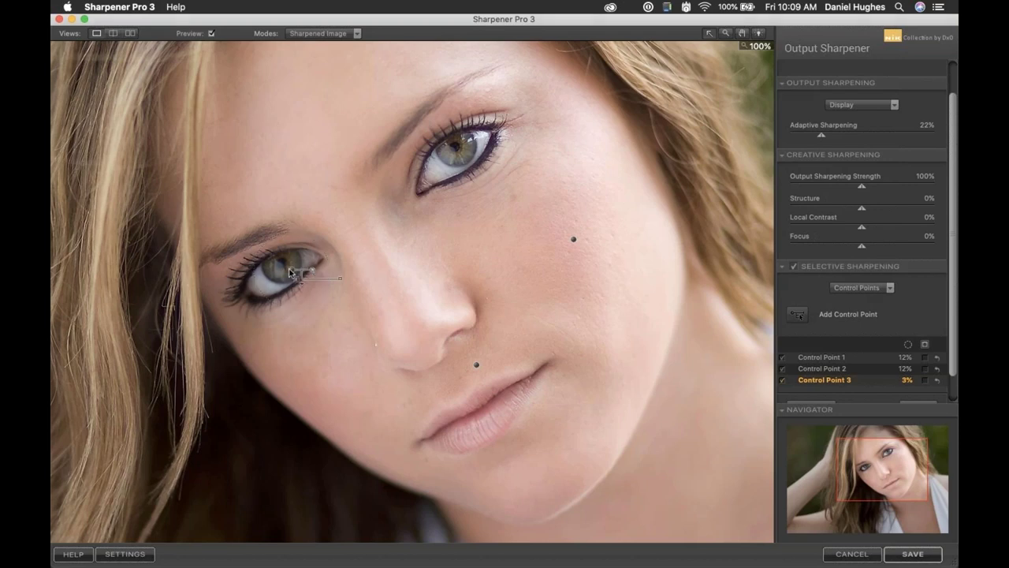
click(925, 380)
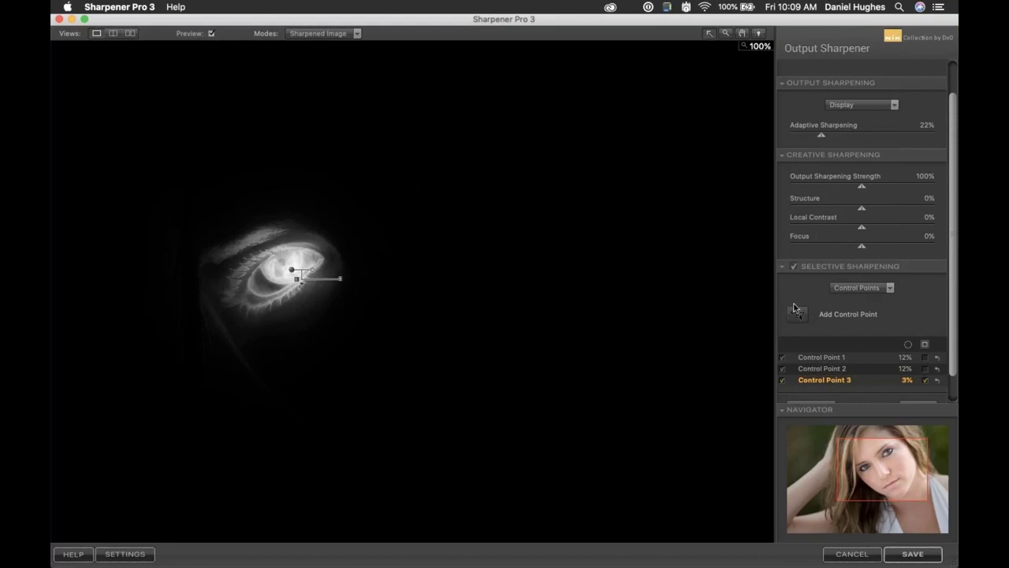
Try limiting the iris selection with another control point on the eyebrow above it, sized to 9%.
click(794, 315)
click(253, 236)
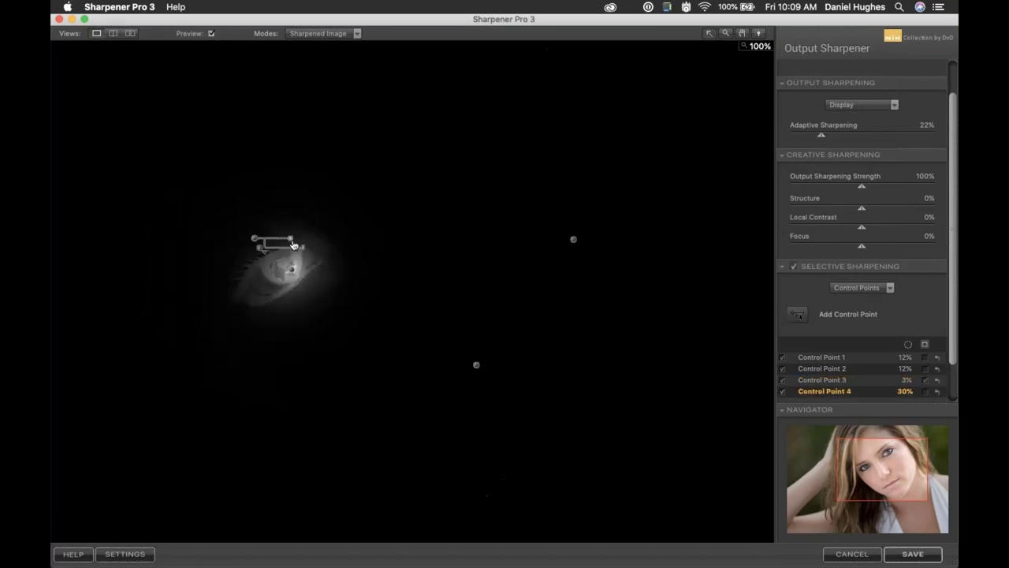
mouse_move(288, 239)
drag(287, 239, 278, 240)
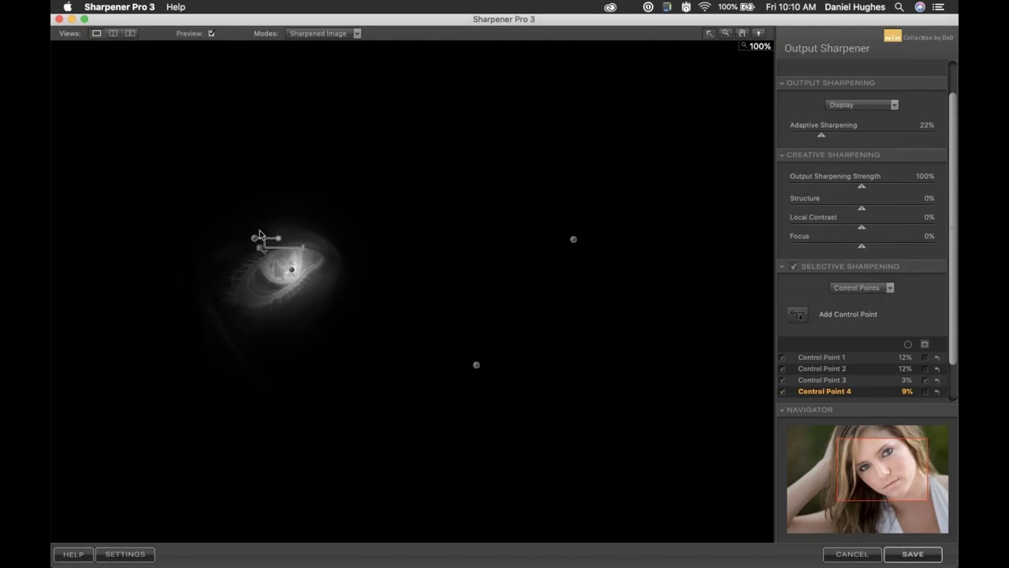
Nudge the iris control point slightly within the eye while viewing its mask, and hide the mask.
click(292, 269)
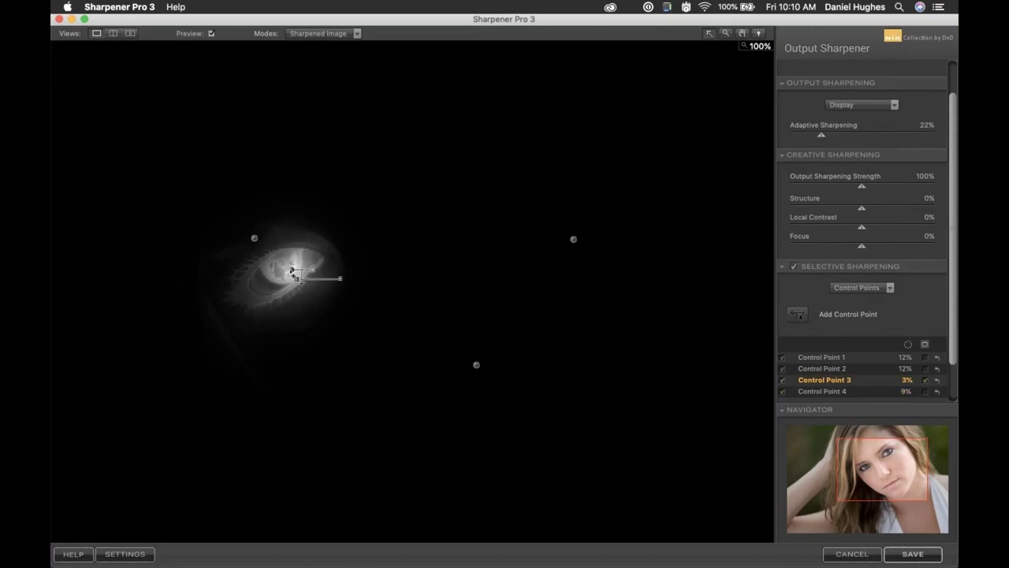
drag(292, 269, 291, 277)
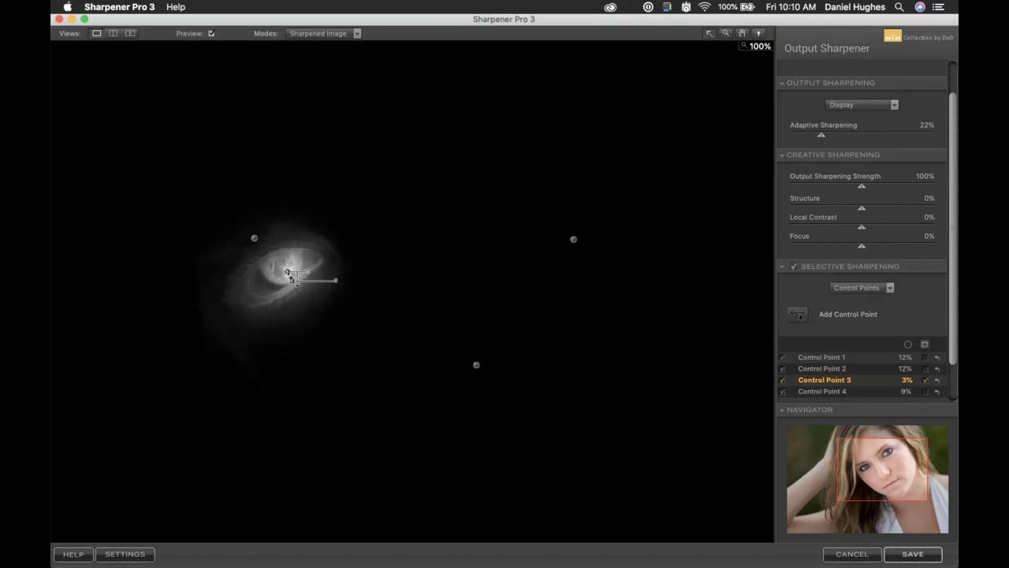
click(926, 380)
click(925, 380)
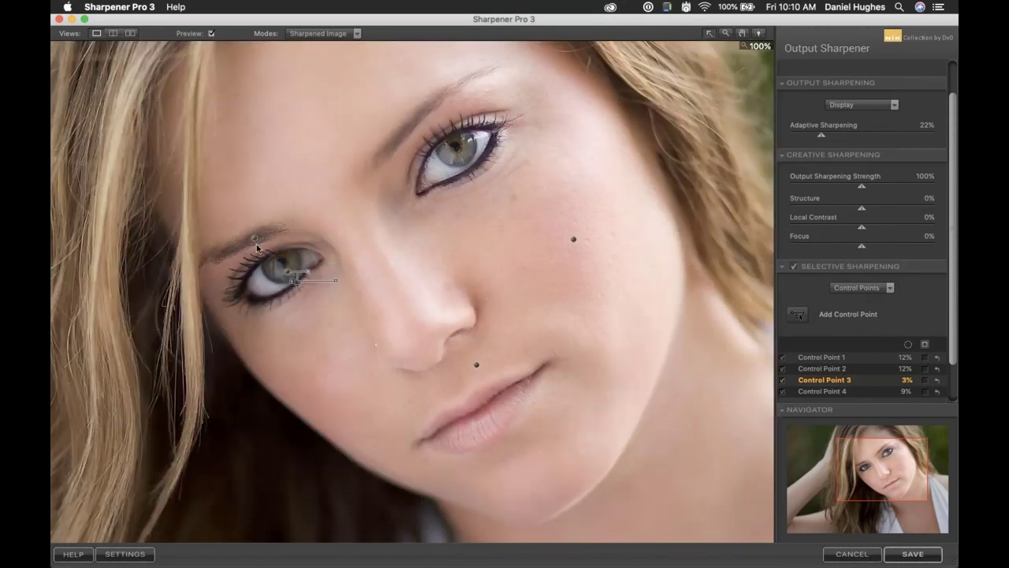
Delete the eyebrow control point.
click(255, 239)
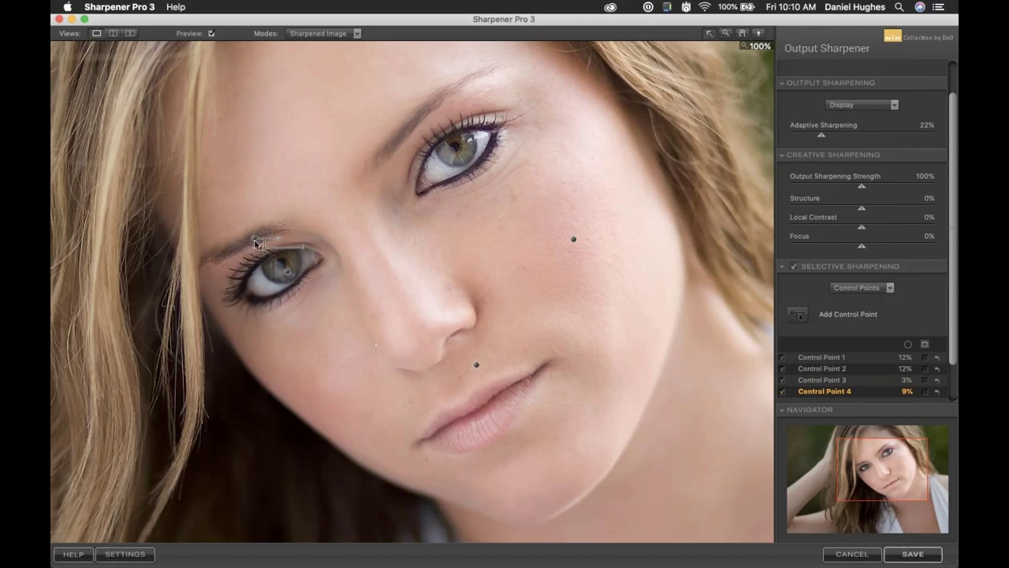
key(Delete)
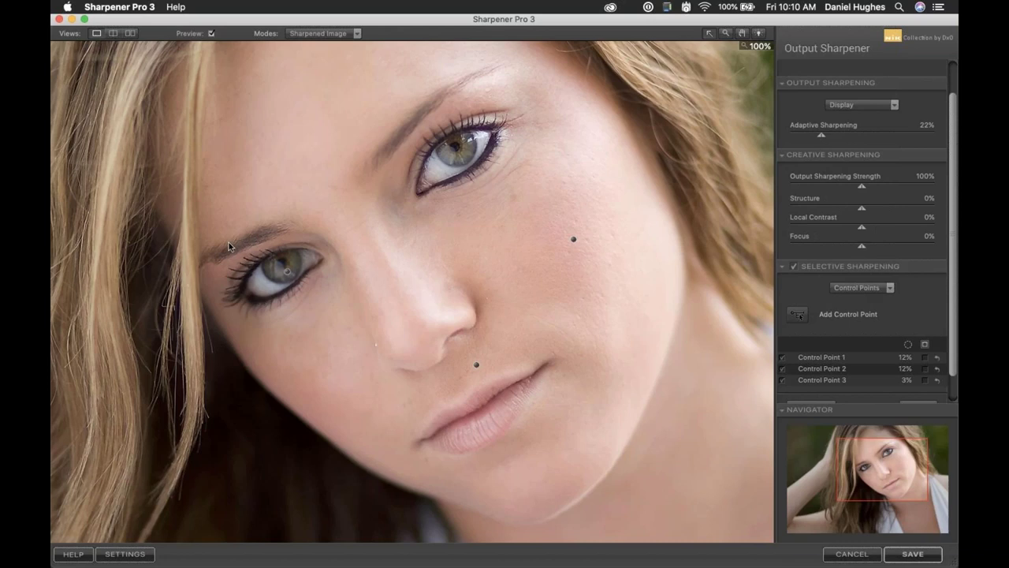
Set the iris control point's size to 4%, expand its settings, and increase its sharpening strength, structure, local contrast and focus.
click(288, 273)
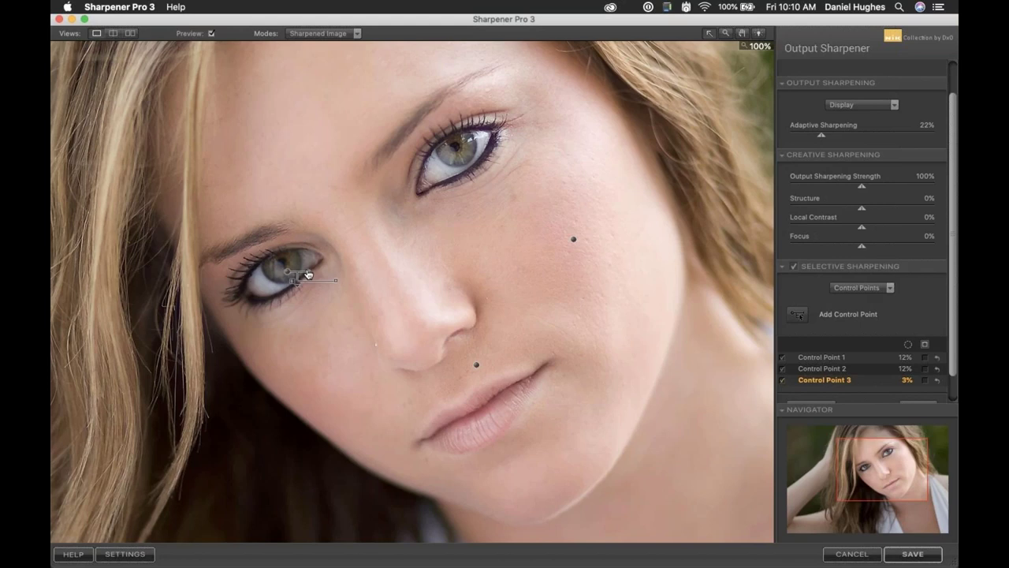
drag(308, 274, 309, 274)
click(298, 288)
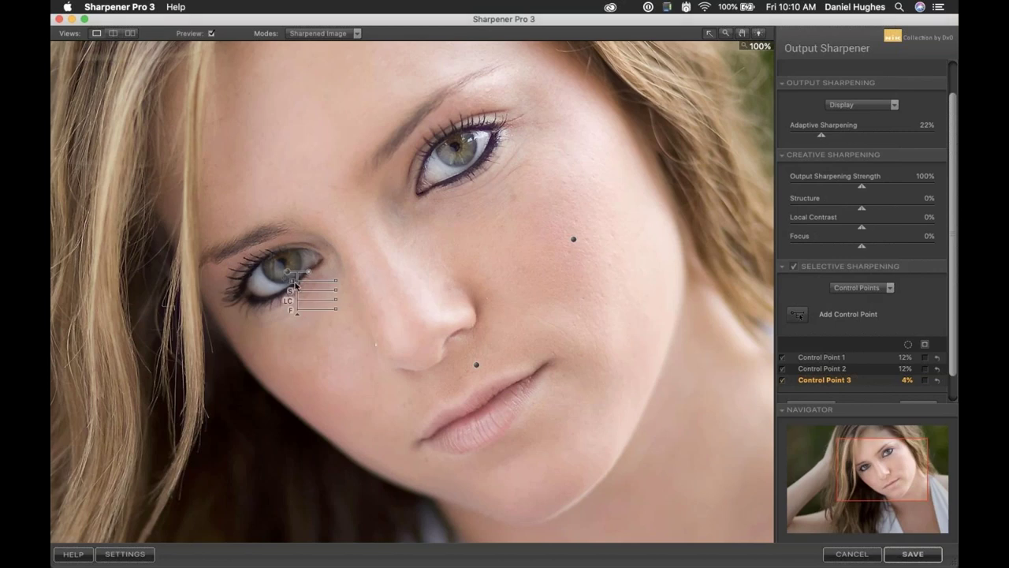
drag(296, 284, 344, 284)
drag(337, 313, 340, 293)
click(330, 236)
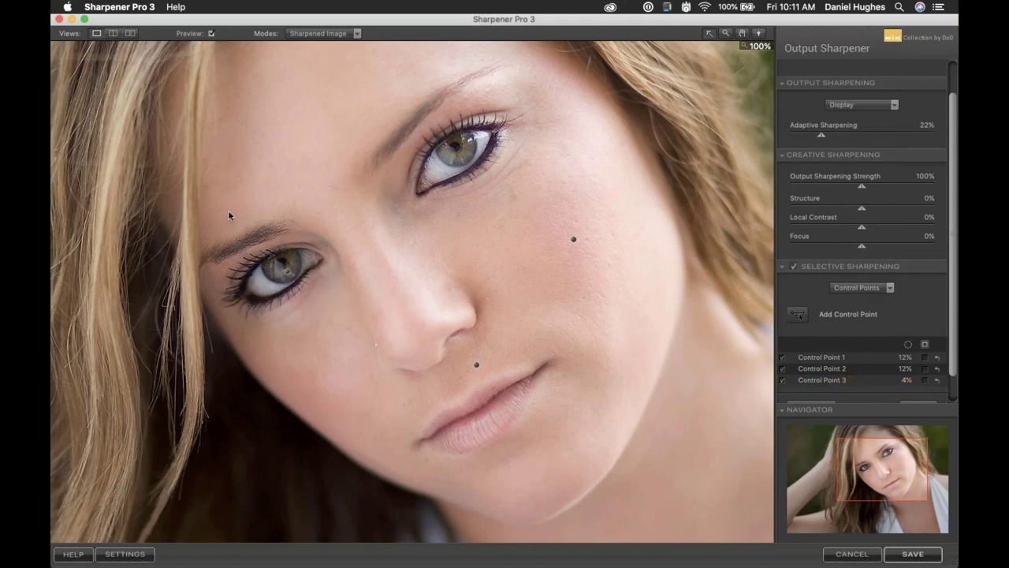
Compare the original and sharpened face in split view, moving the divider back and forth across the image-left eye.
click(112, 33)
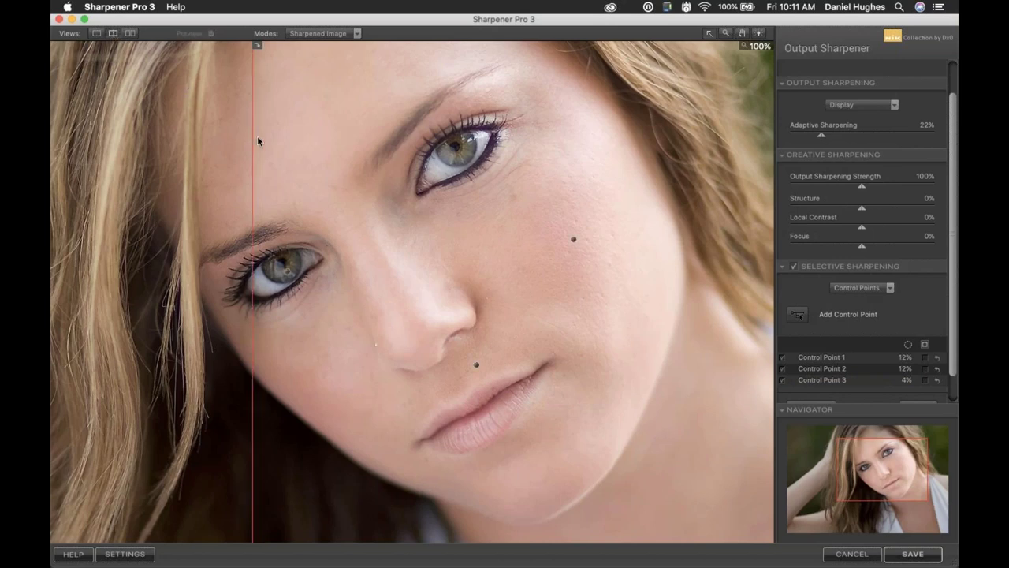
drag(253, 138, 212, 149)
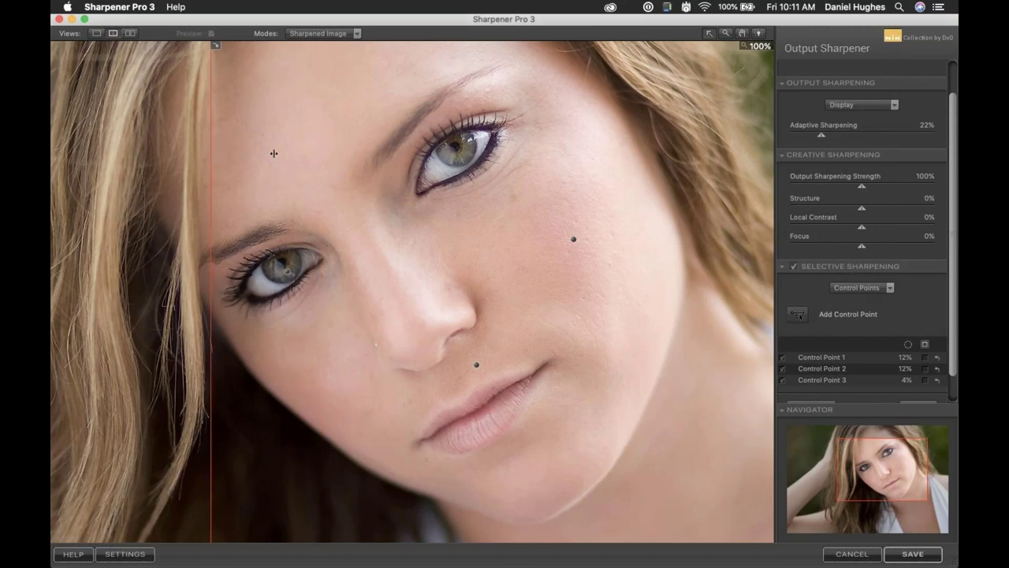
drag(273, 153, 377, 164)
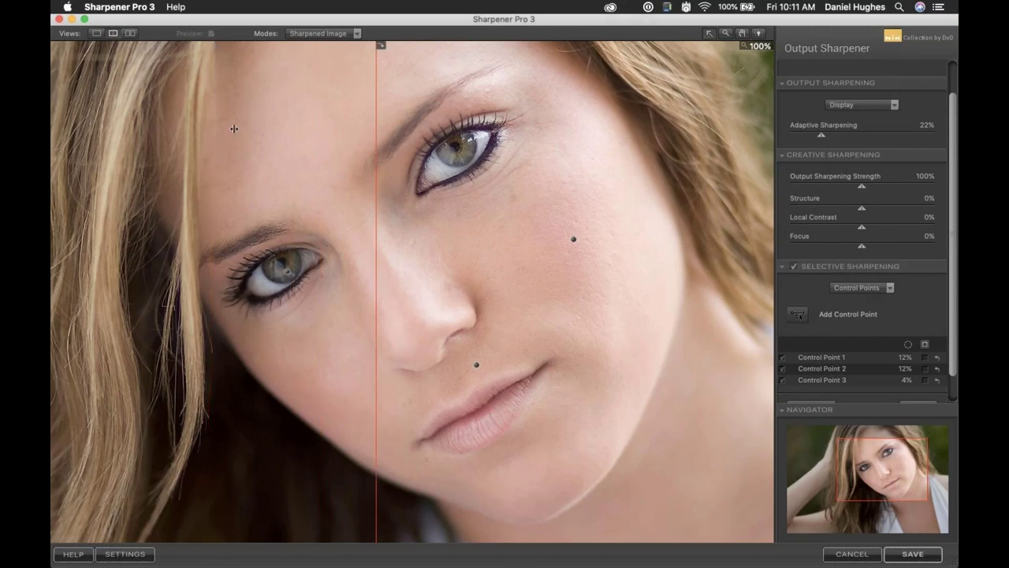
drag(234, 129, 359, 189)
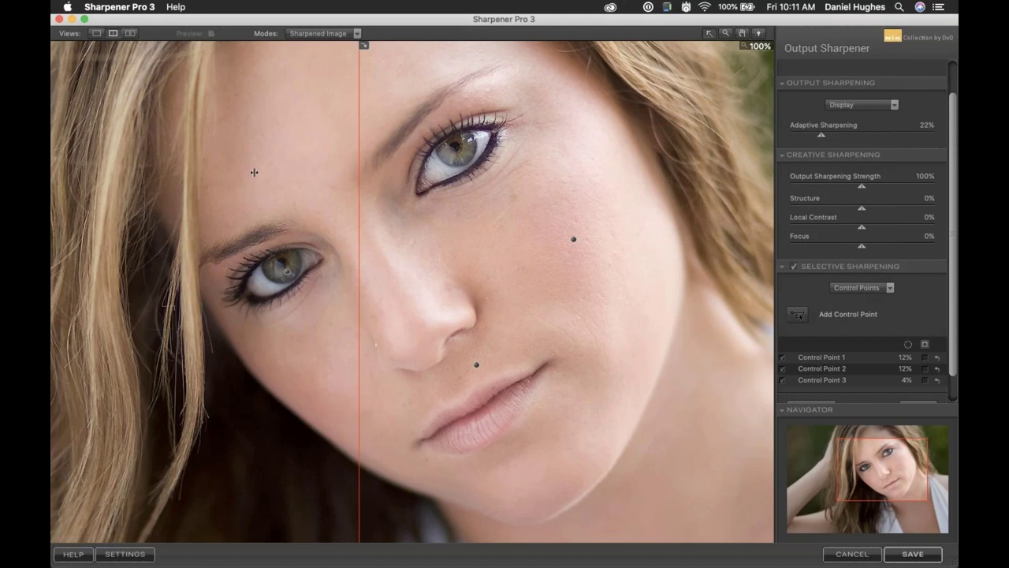
drag(253, 172, 158, 179)
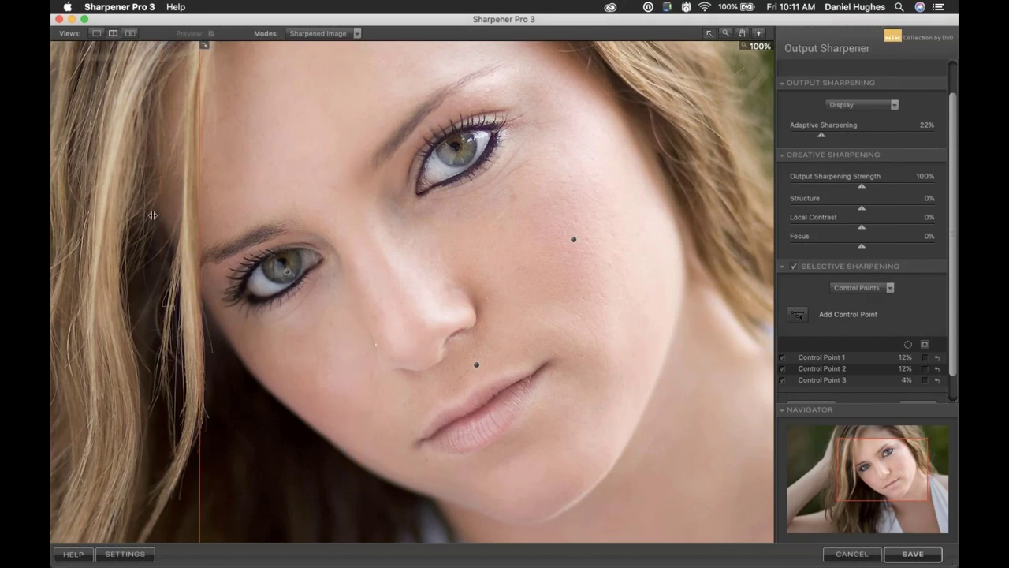
Fine-tune the iris control point's sharpening settings and deselect it.
click(287, 274)
drag(385, 308, 338, 284)
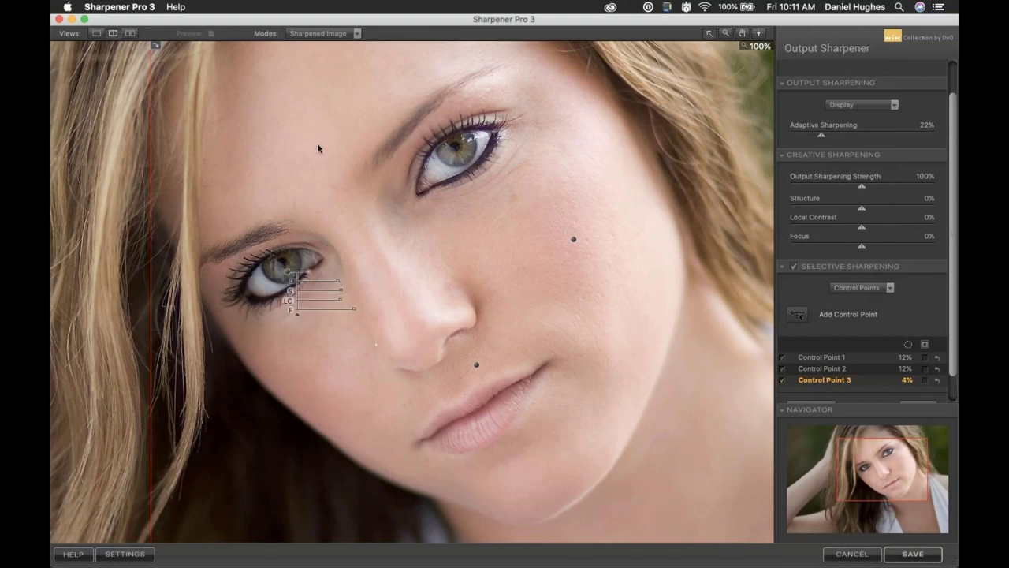
click(318, 146)
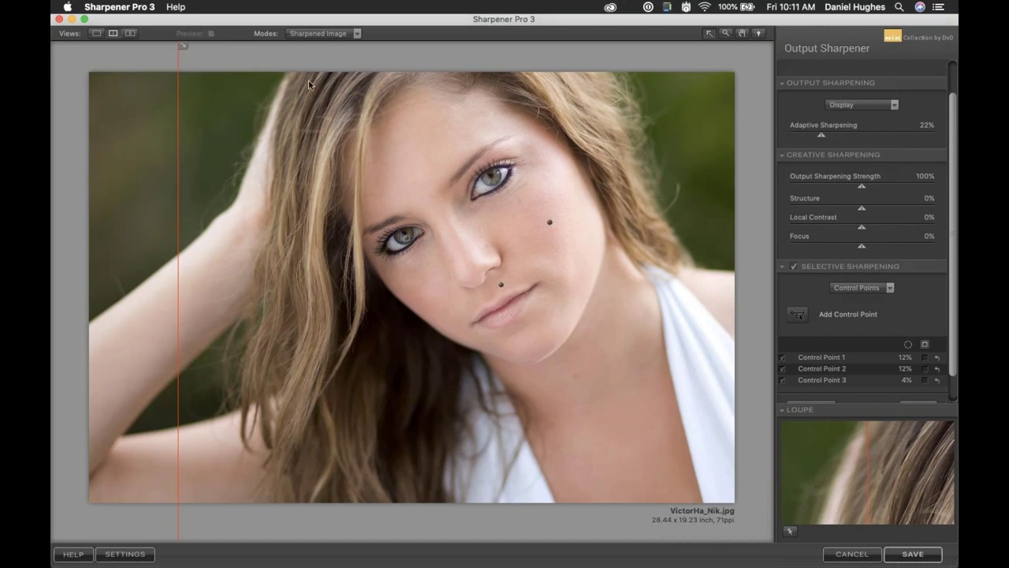
Compare the full portrait in split view by moving the divider beside the arm, and return to single view.
drag(178, 87, 226, 87)
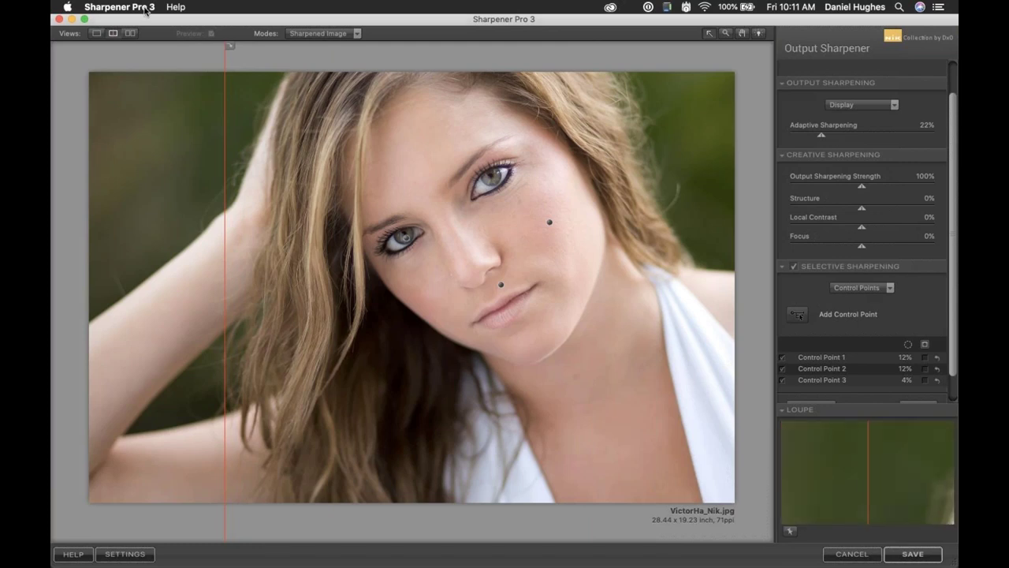
click(96, 33)
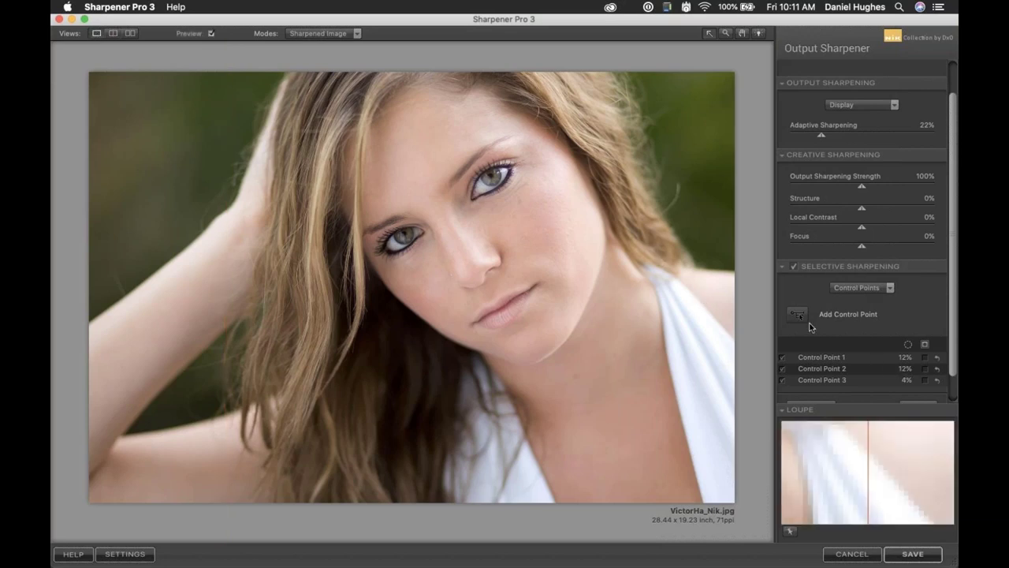
Add control points to the green background above the arm, below the arm and beside the hair on the image's right side.
click(168, 149)
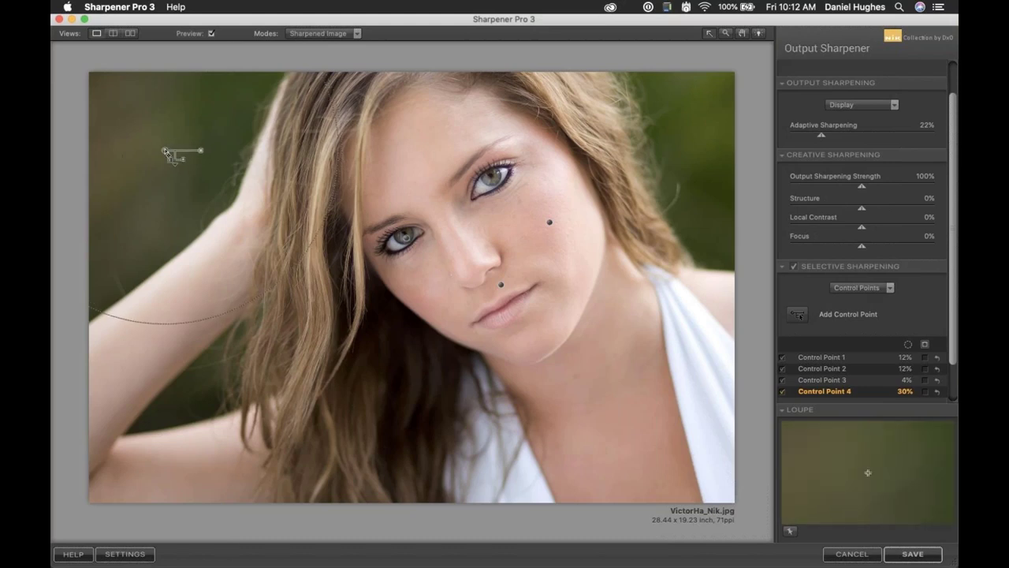
drag(168, 149, 185, 402)
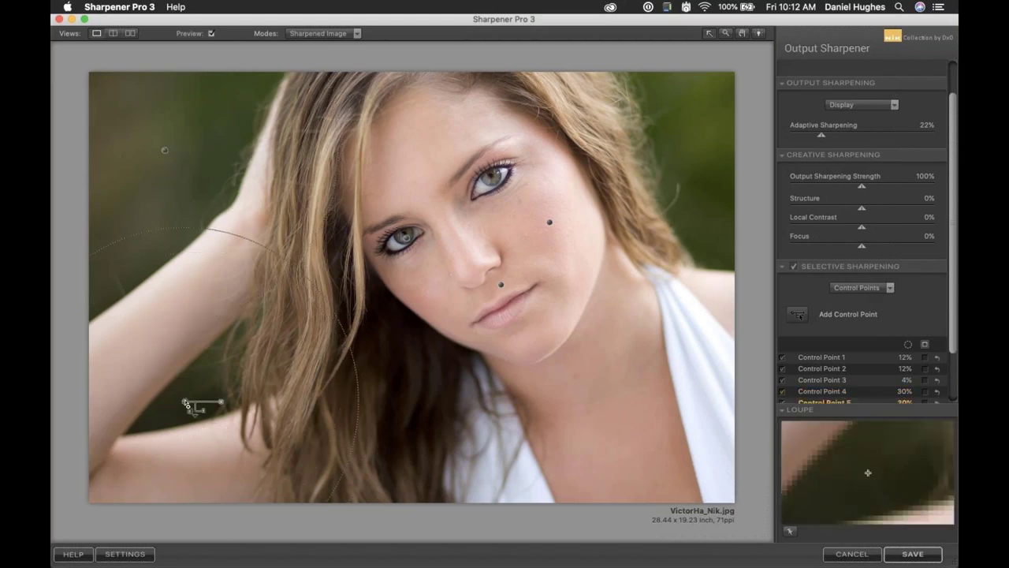
click(698, 133)
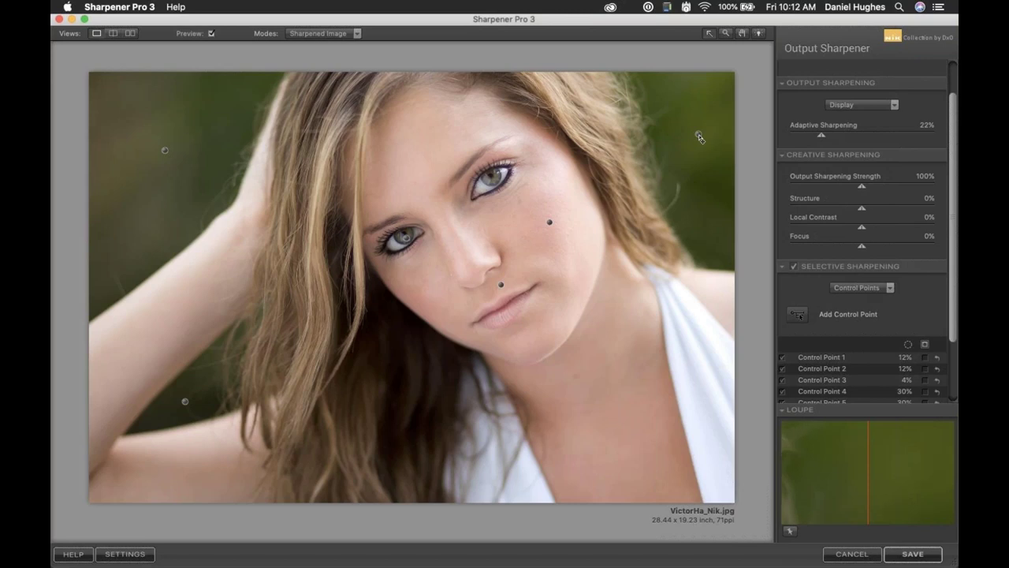
click(699, 136)
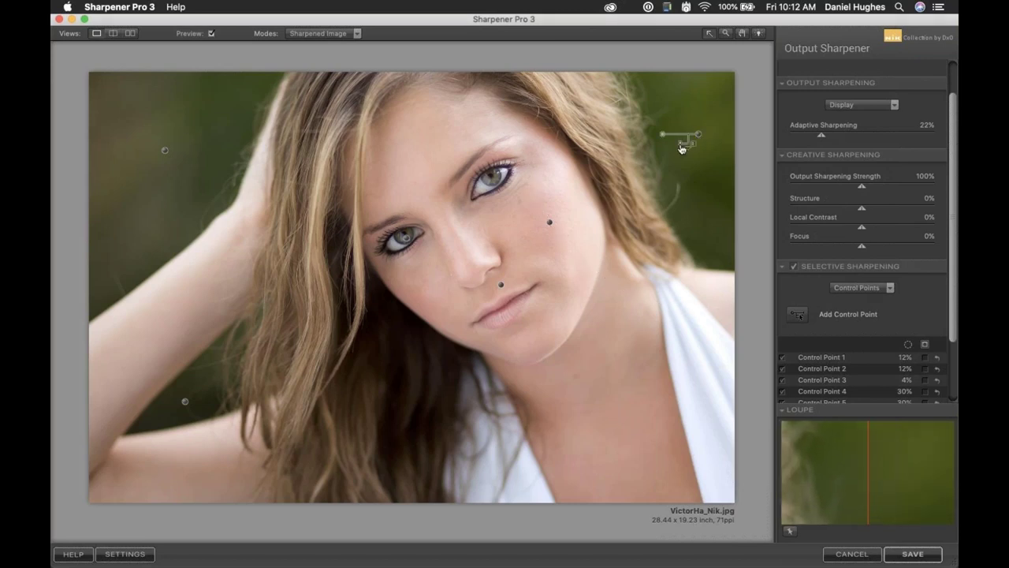
mouse_move(683, 145)
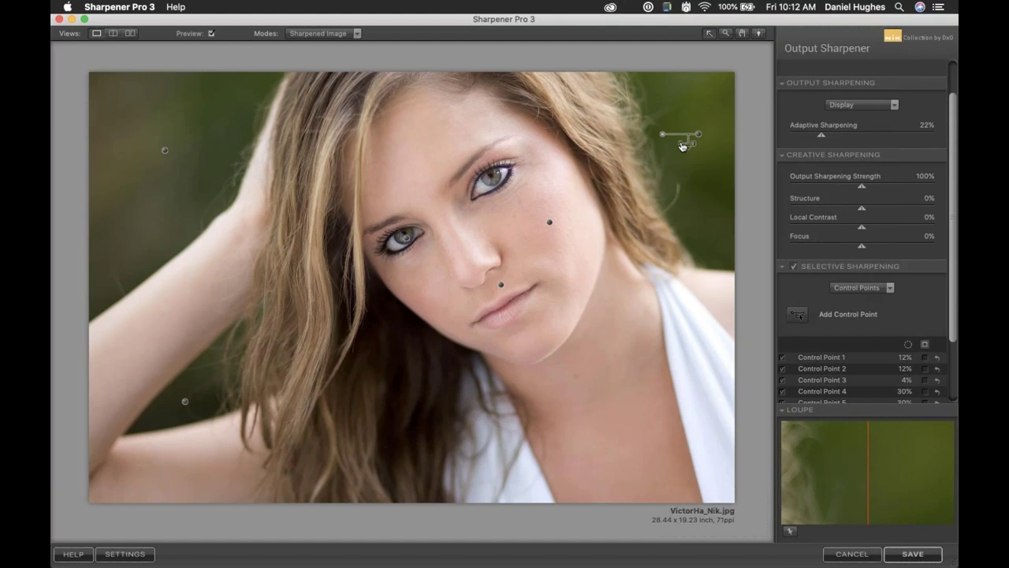
click(911, 555)
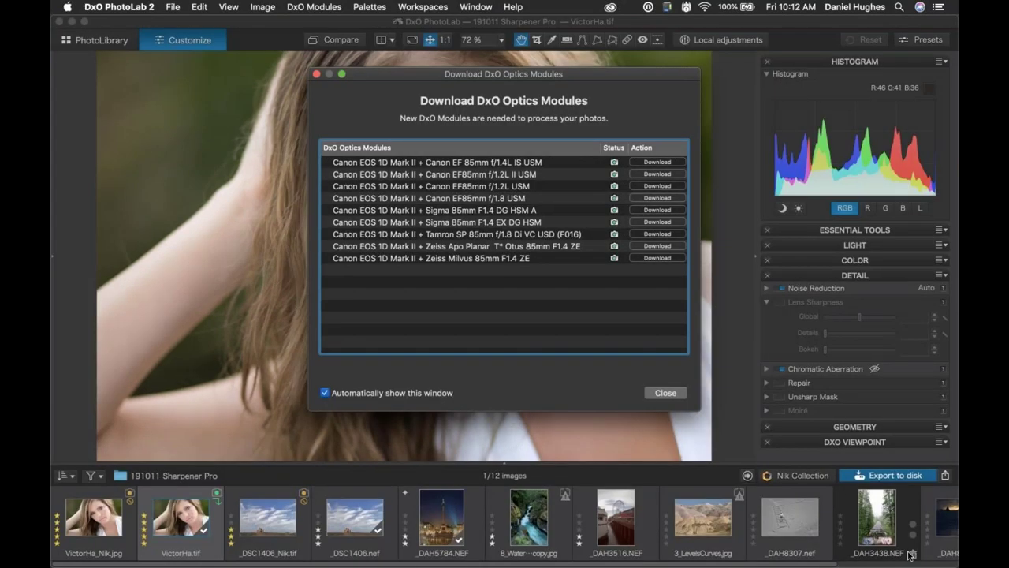
click(316, 74)
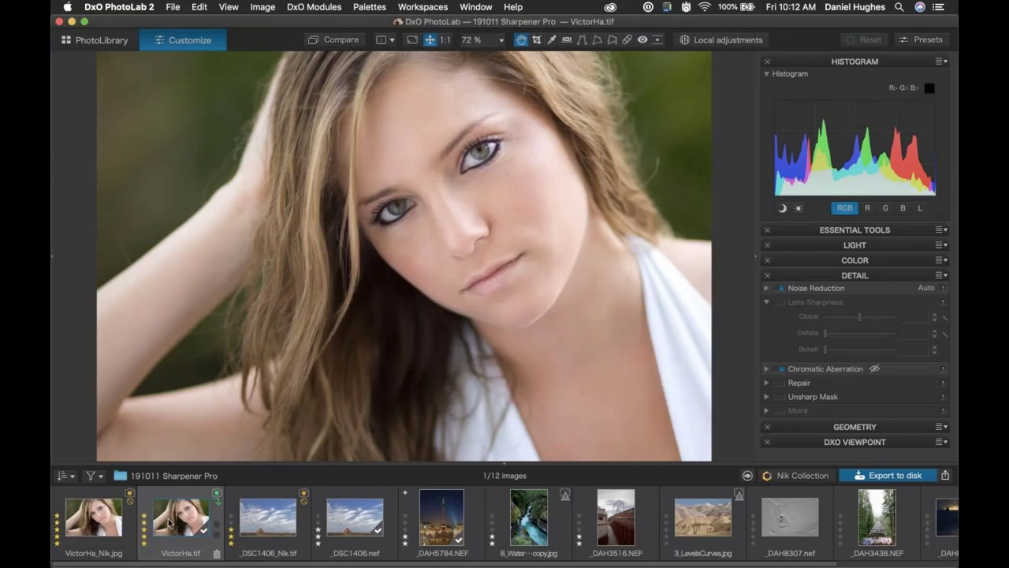
click(104, 519)
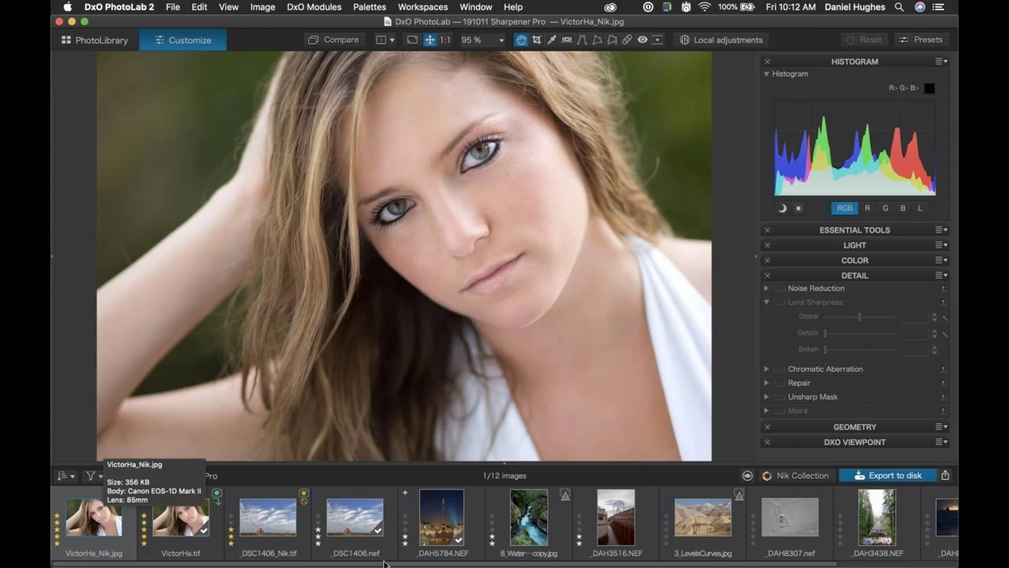
Examine the disk export options and the other export destinations for the waterfall photo without exporting it.
click(525, 520)
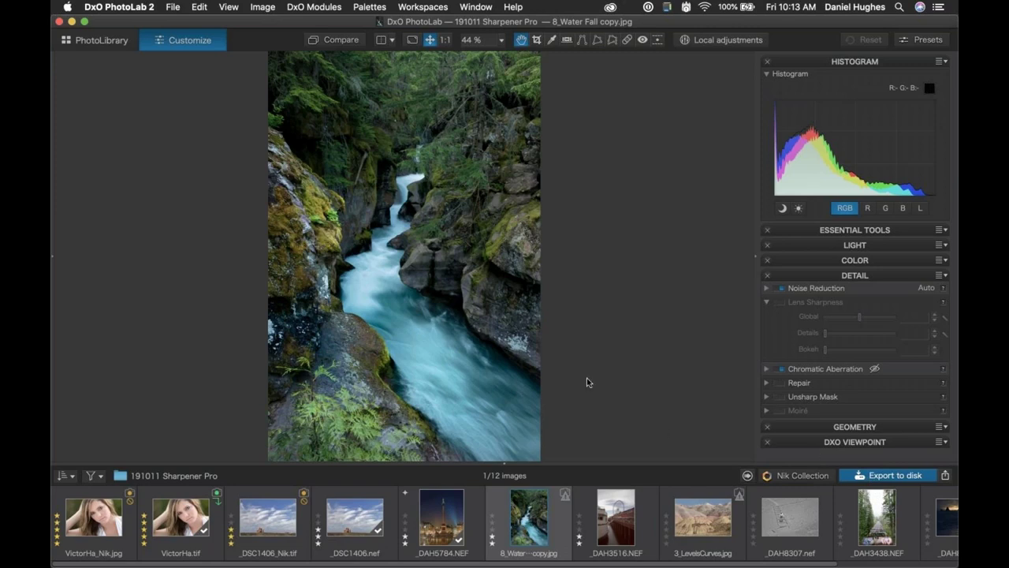
key(super+k)
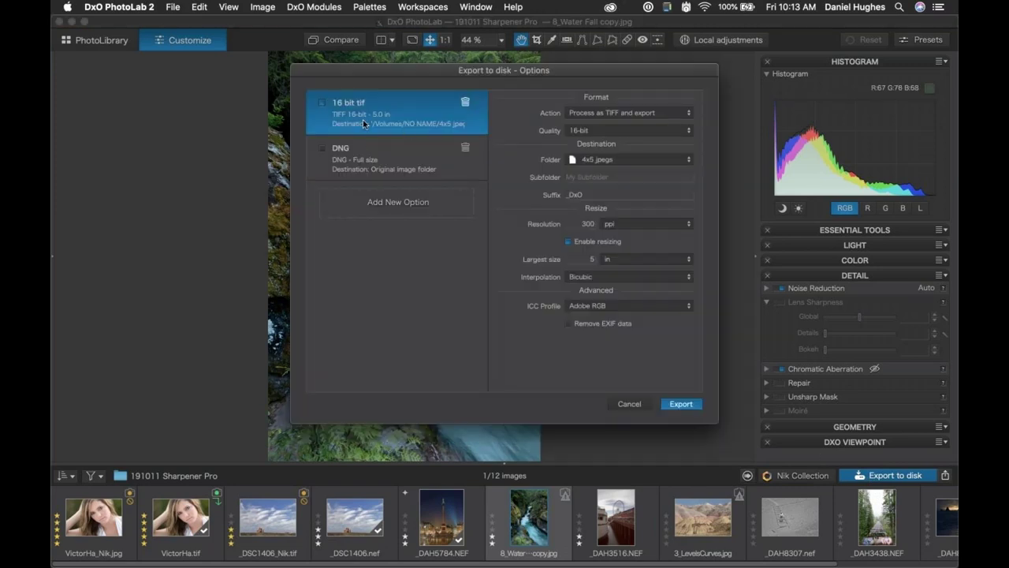
click(629, 403)
click(945, 475)
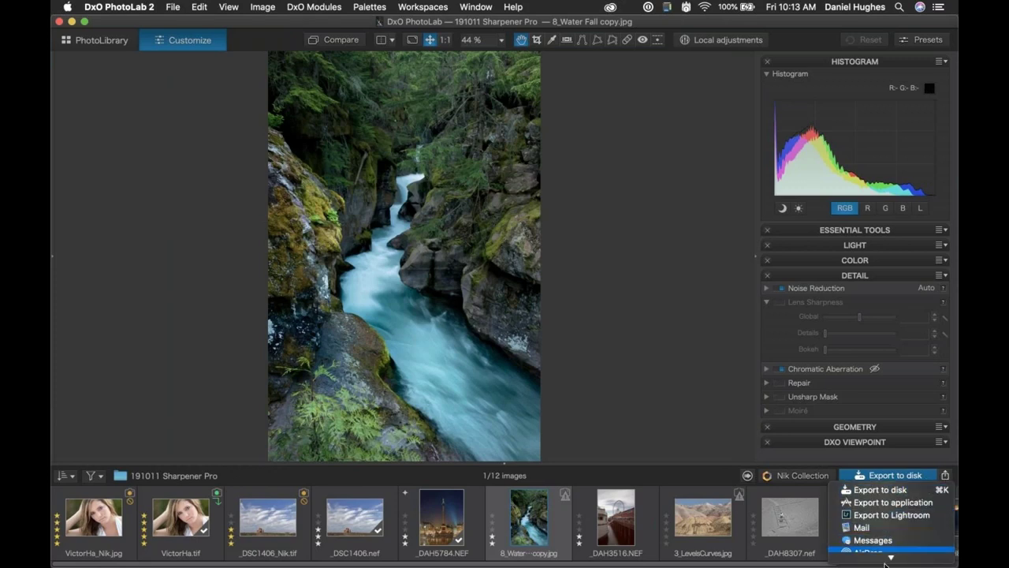
mouse_move(887, 561)
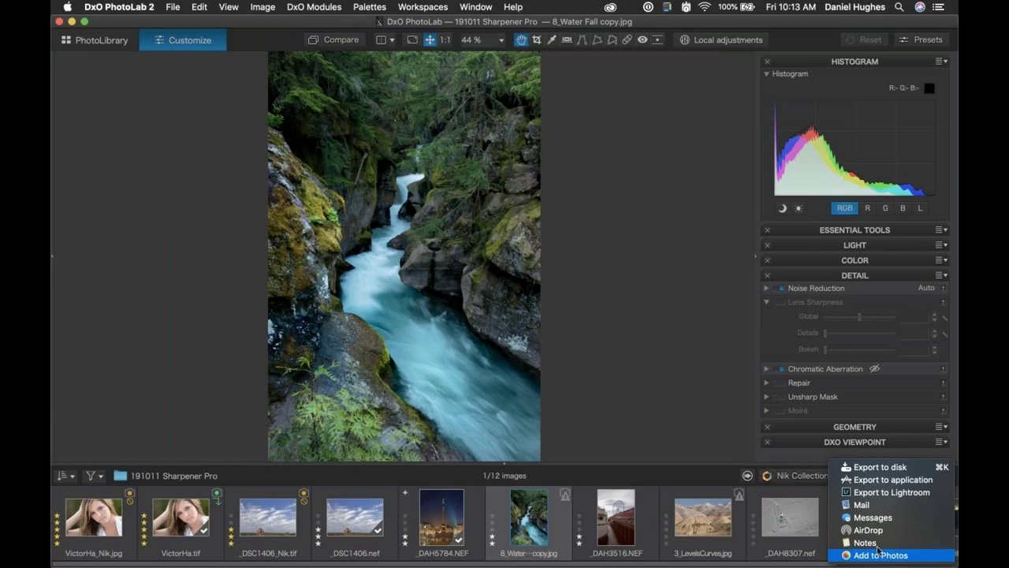
click(710, 427)
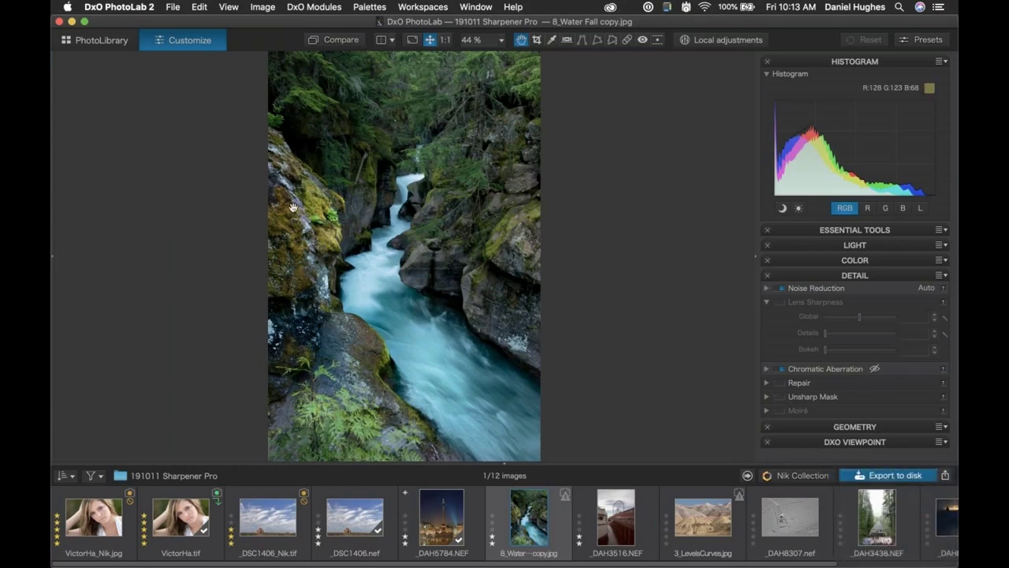
Switch to Photoshop and move the Selective Tool palette up near the image's upper right corner.
key(super+Tab)
key(super+Tab)
key(super+Tab)
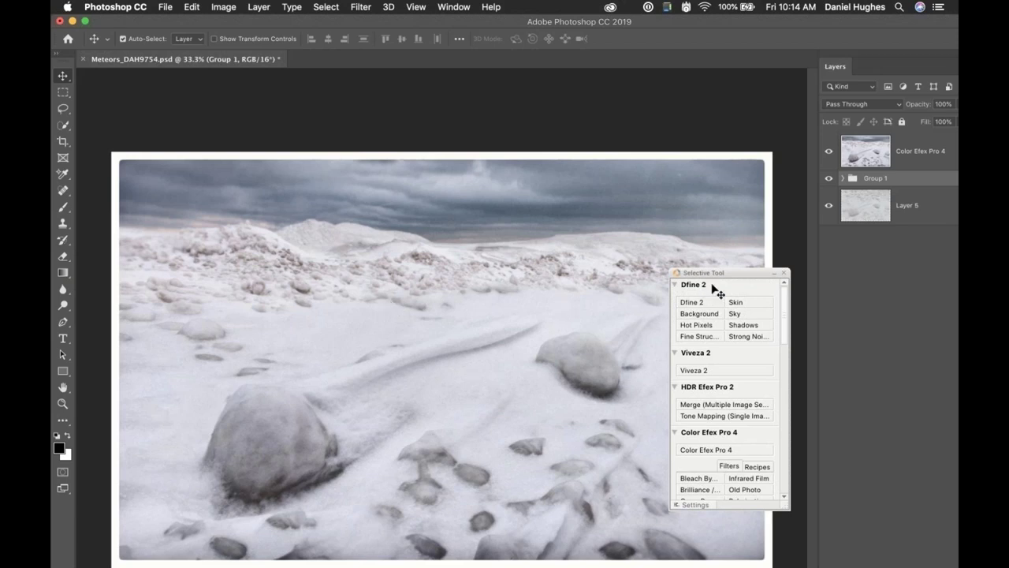
drag(712, 273, 711, 272)
drag(700, 153, 673, 113)
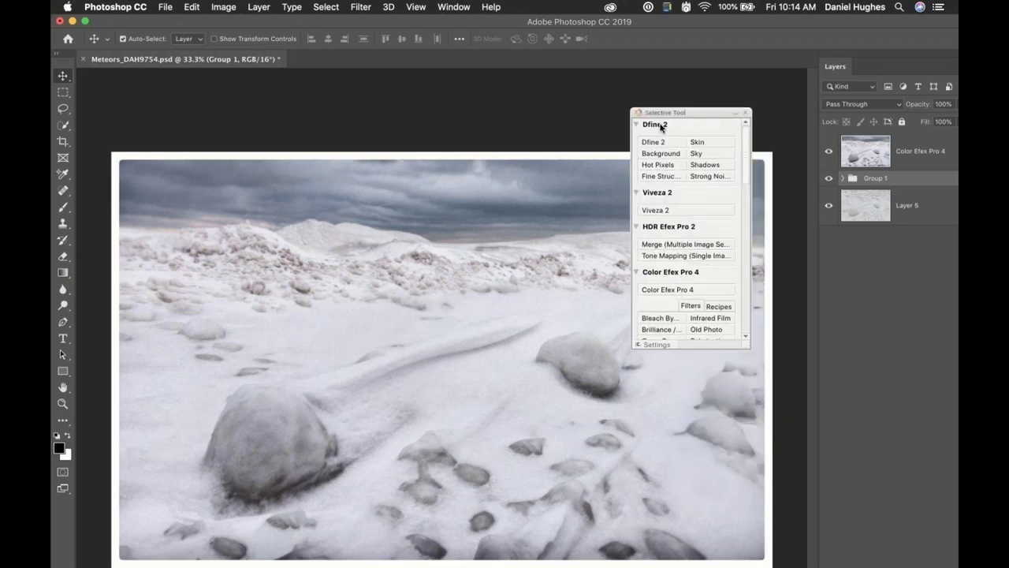
Collapse the Dfine 2, Viveza 2, HDR Efex Pro 2, Color Efex Pro 4, Analog Efex Pro 2 and Silver Efex Pro 2 groups.
click(655, 125)
click(655, 136)
click(651, 148)
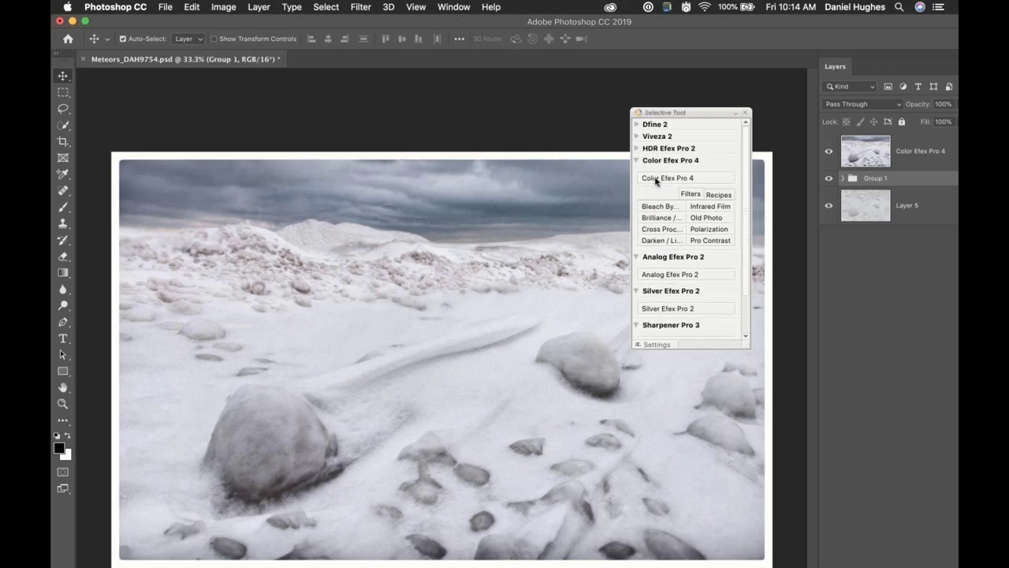
click(650, 257)
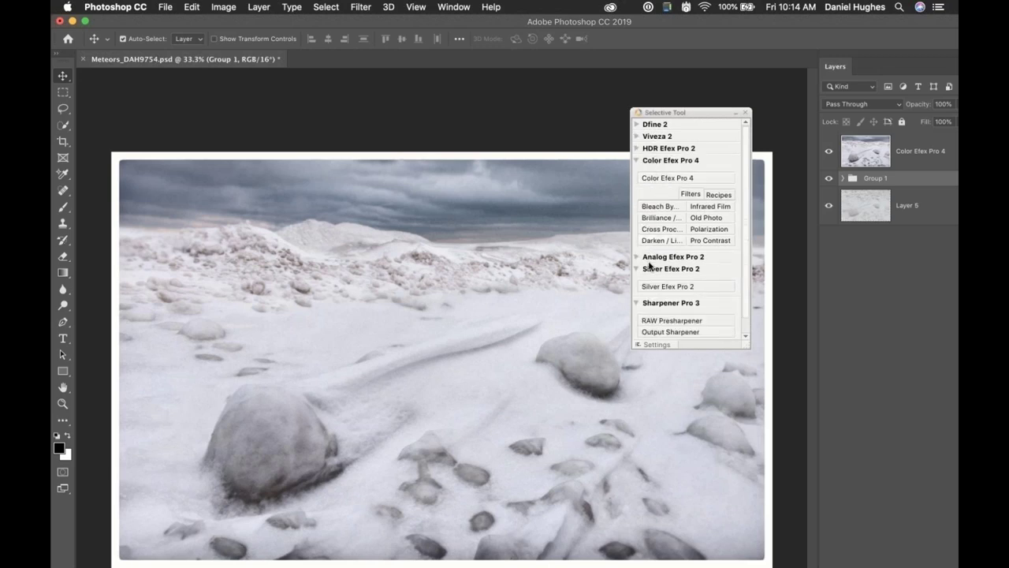
click(651, 268)
click(649, 161)
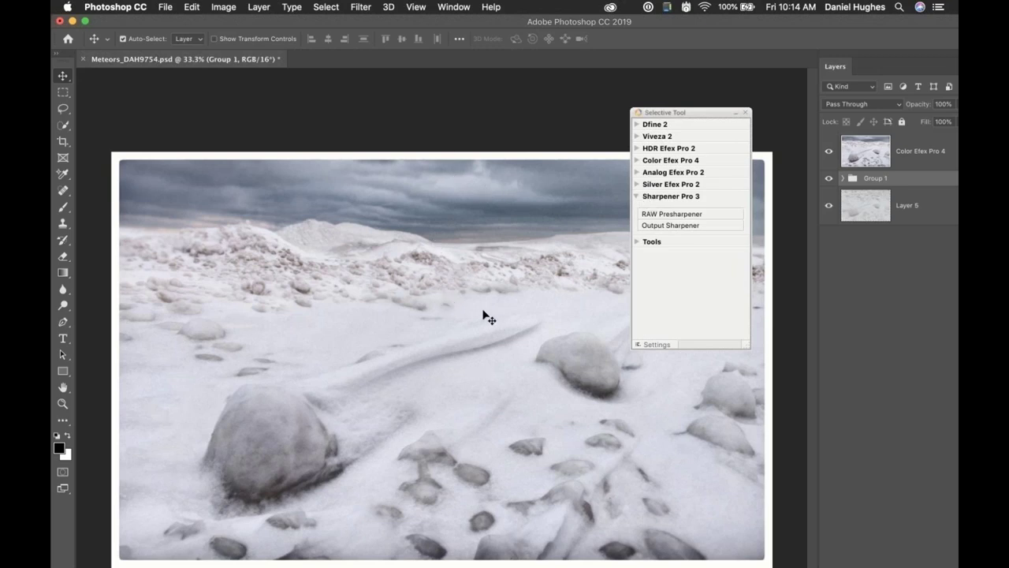
Select the Color Efex Pro 4 layer and resize the image to a width of 20.0 inches.
key(super)
key(super)
key(super+equal)
key(super+minus)
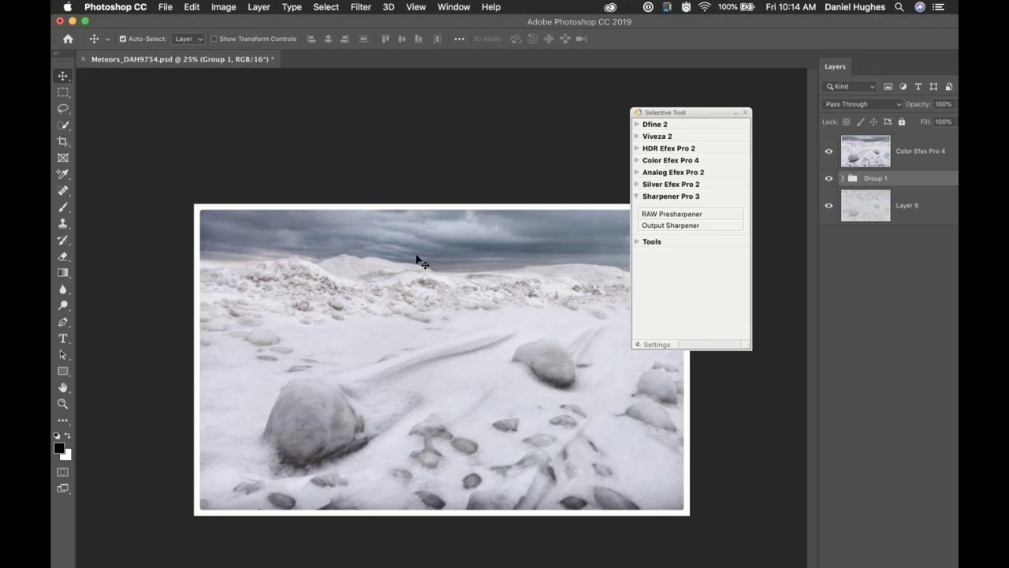
click(853, 160)
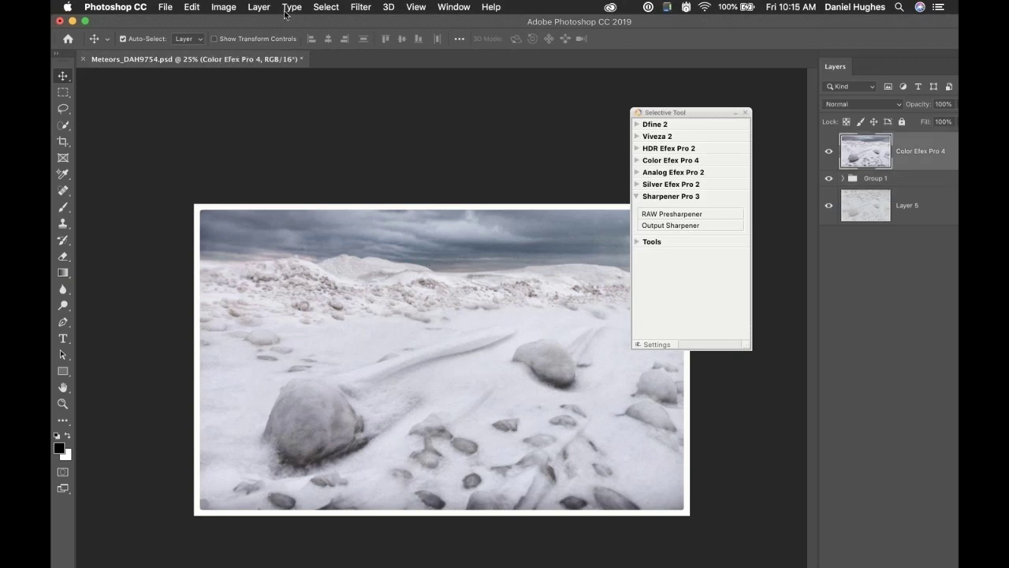
click(225, 7)
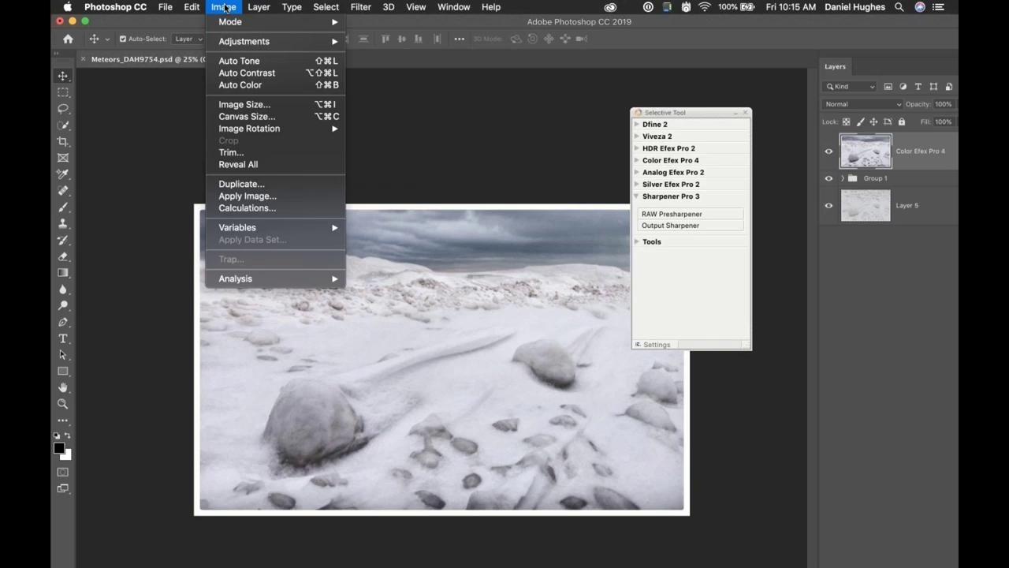
click(223, 105)
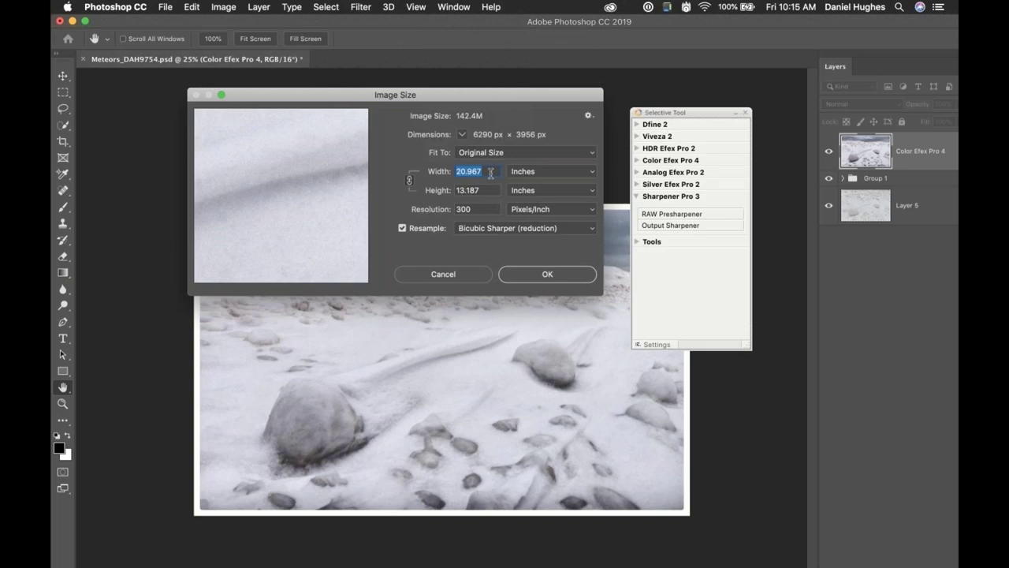
drag(482, 171, 467, 172)
text(0)
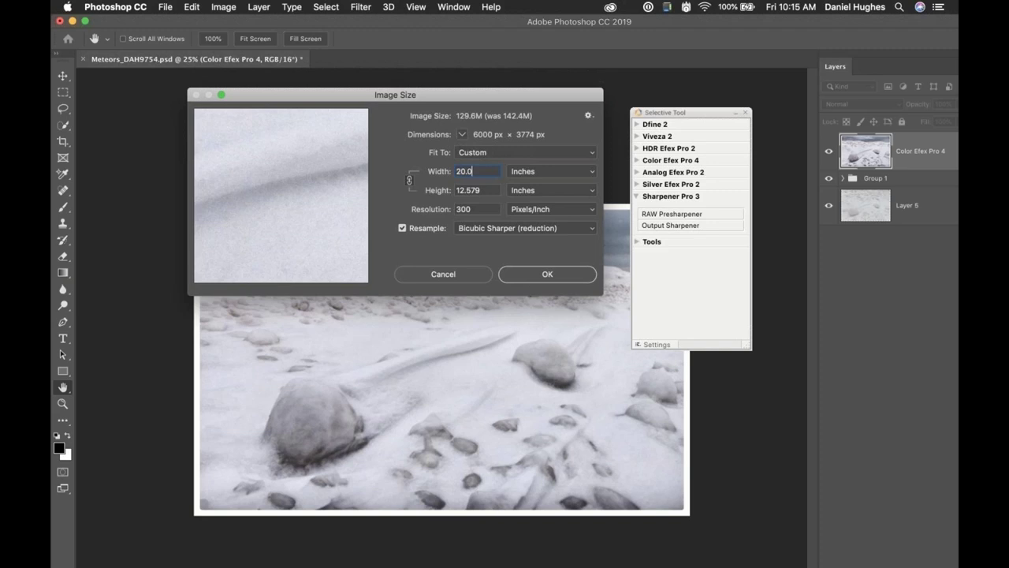
key(Return)
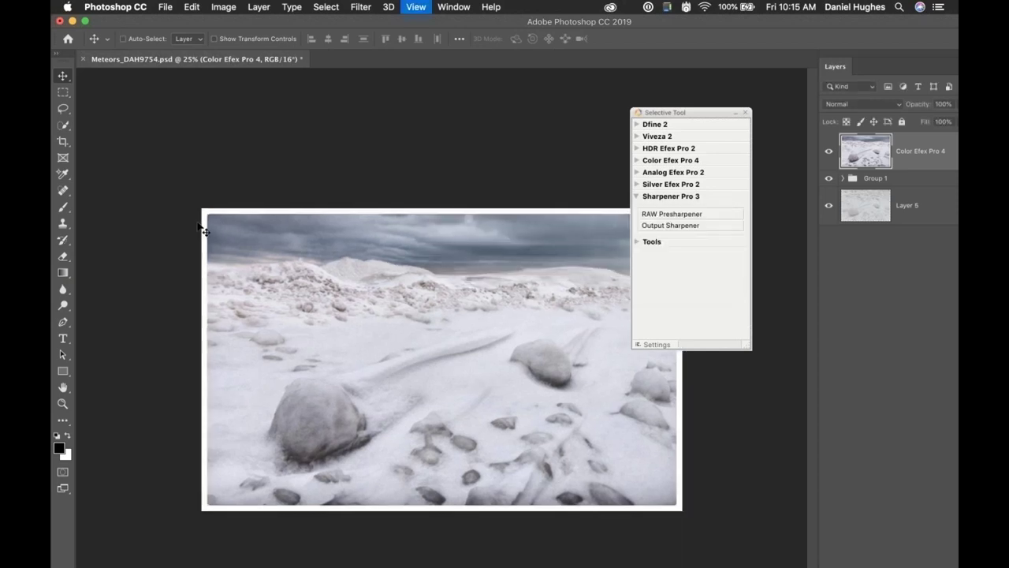
Open the Color Efex Pro 4 layer in Sharpener Pro 3's Output Sharpener.
key(super+equal)
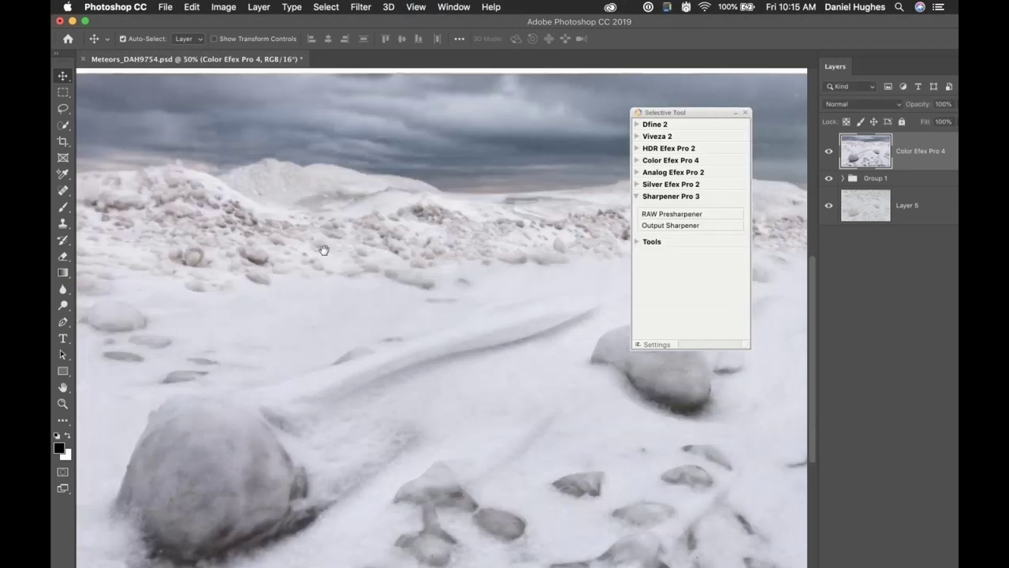
scroll(319, 249, up, 5)
scroll(319, 249, left, 5)
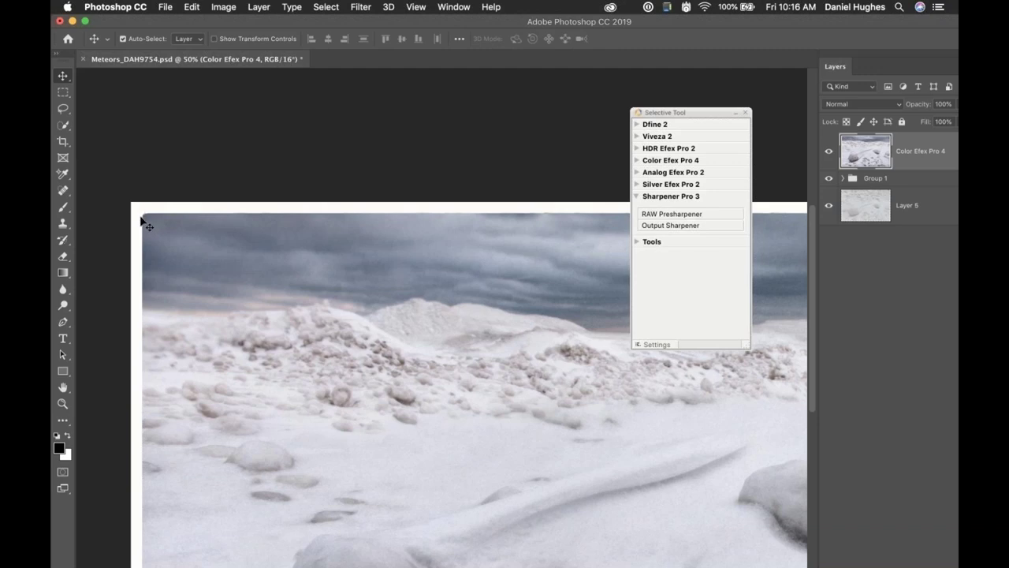
key(super)
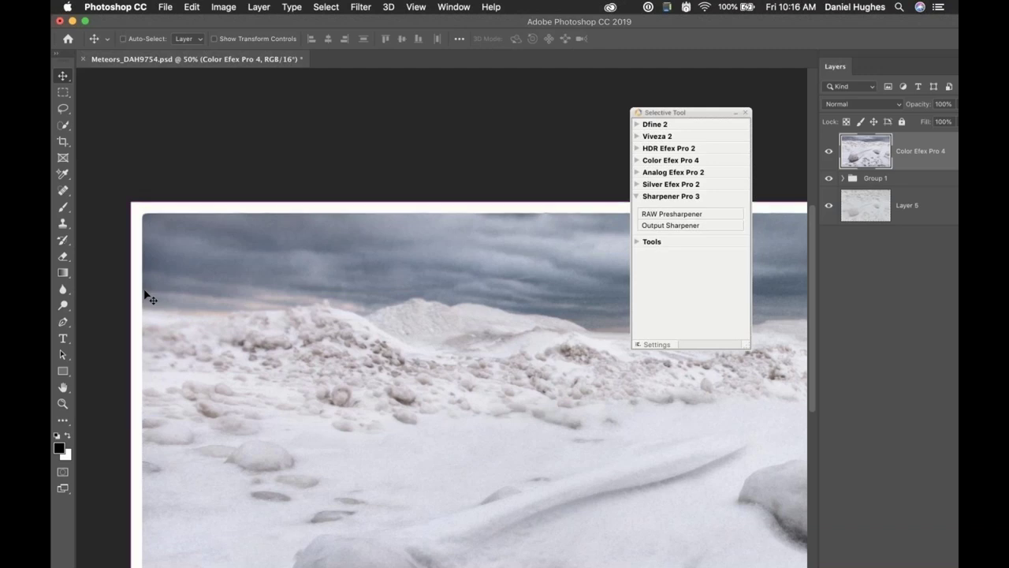
key(super+minus)
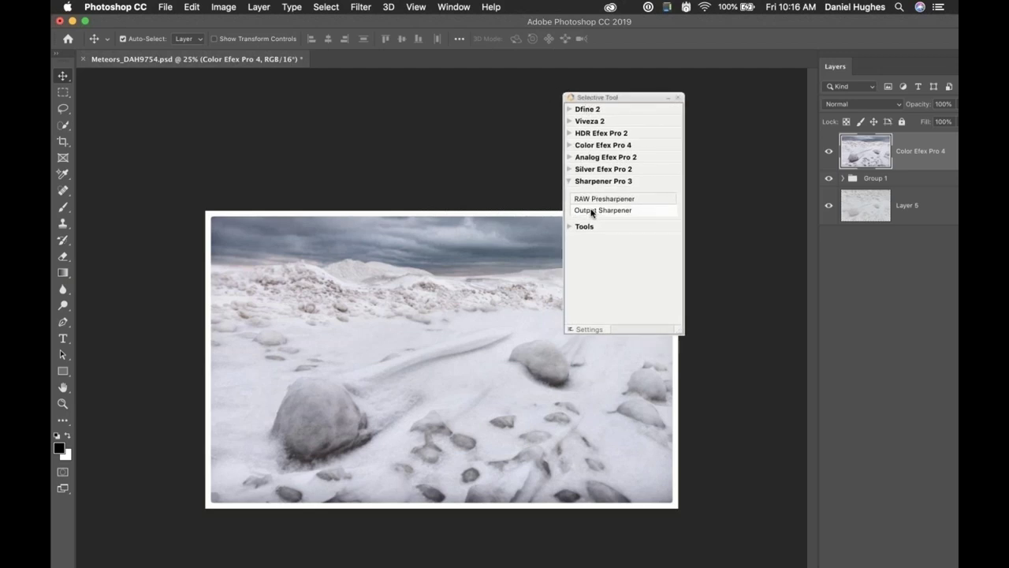
click(592, 211)
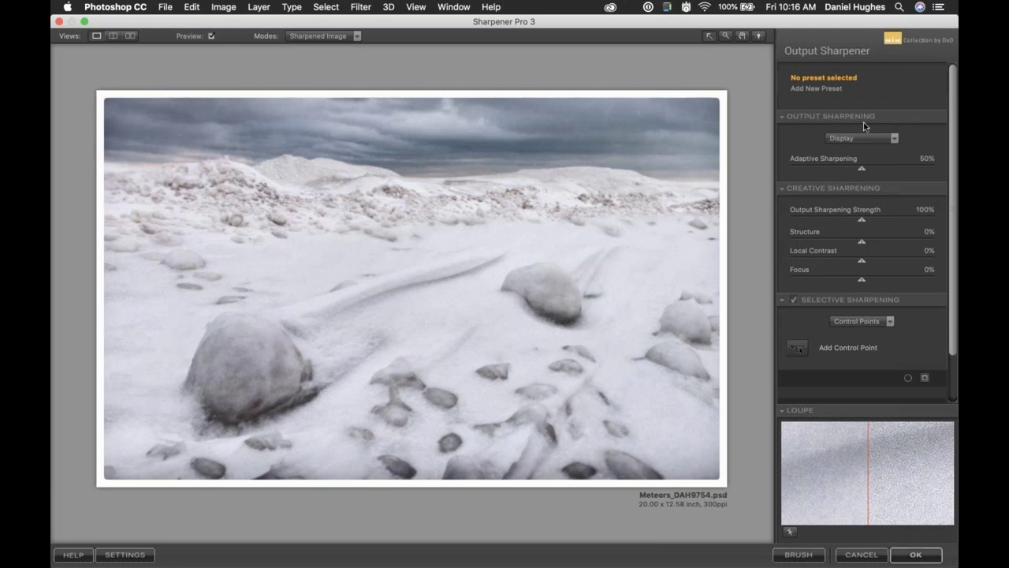
Compare the Continuous Tone and Inkjet options for output sharpening, finishing with Continuous Tone selected.
click(892, 138)
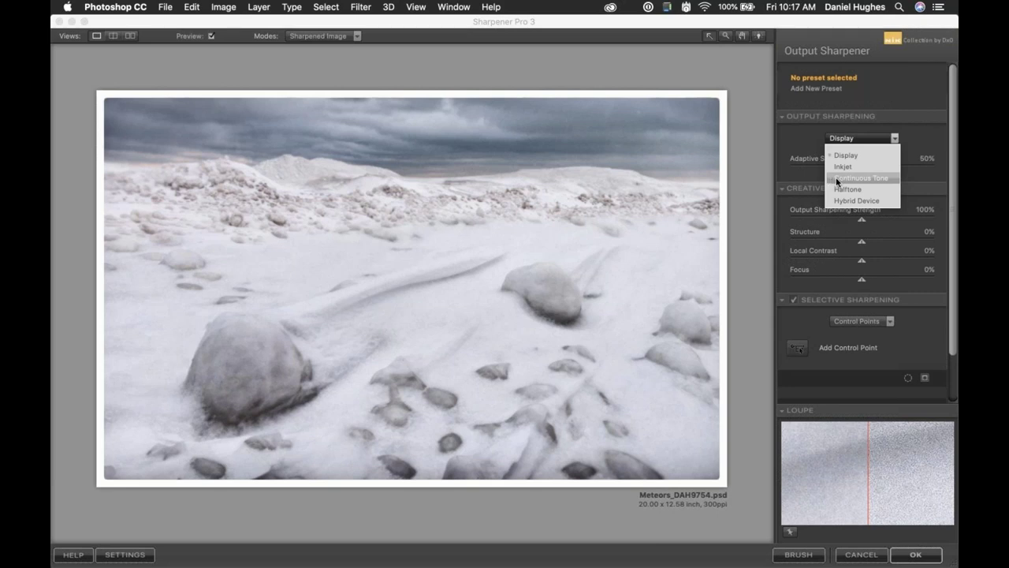
click(837, 179)
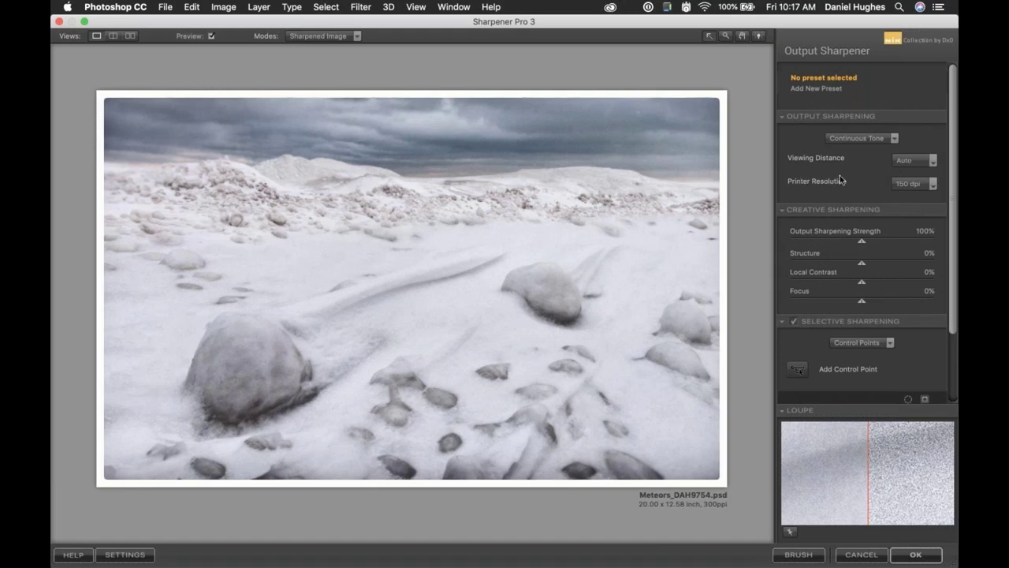
click(847, 142)
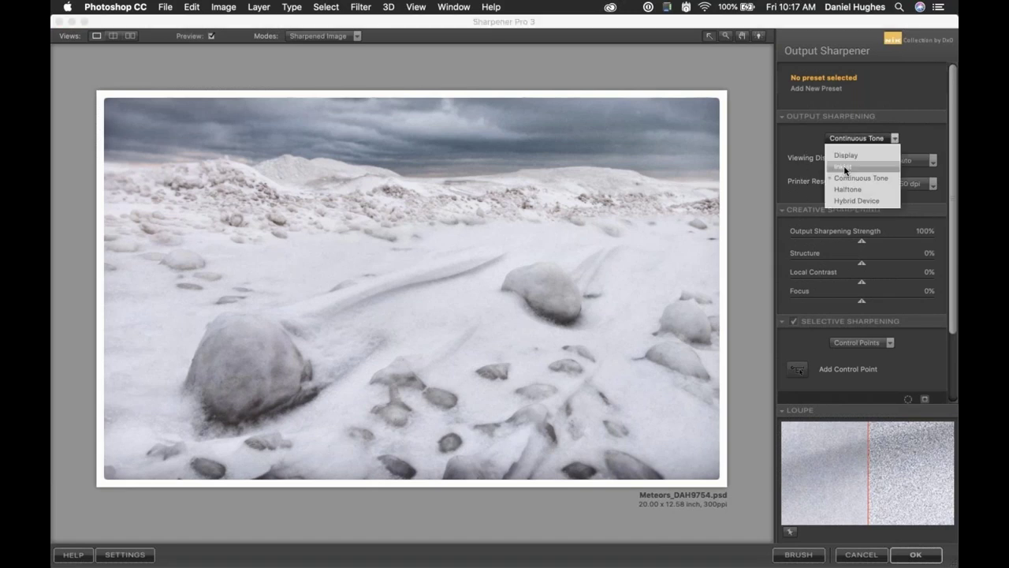
click(844, 166)
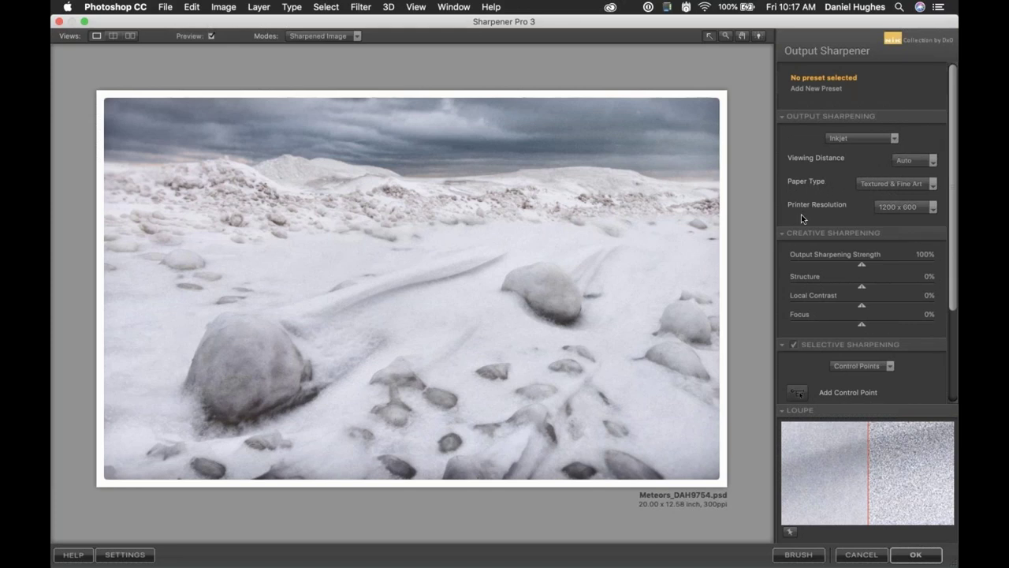
click(840, 138)
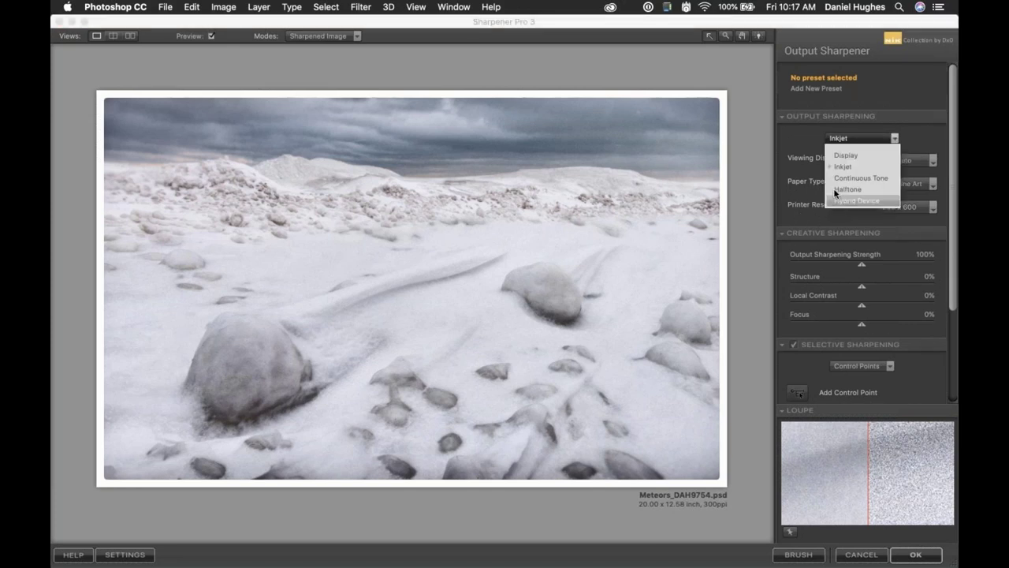
click(836, 178)
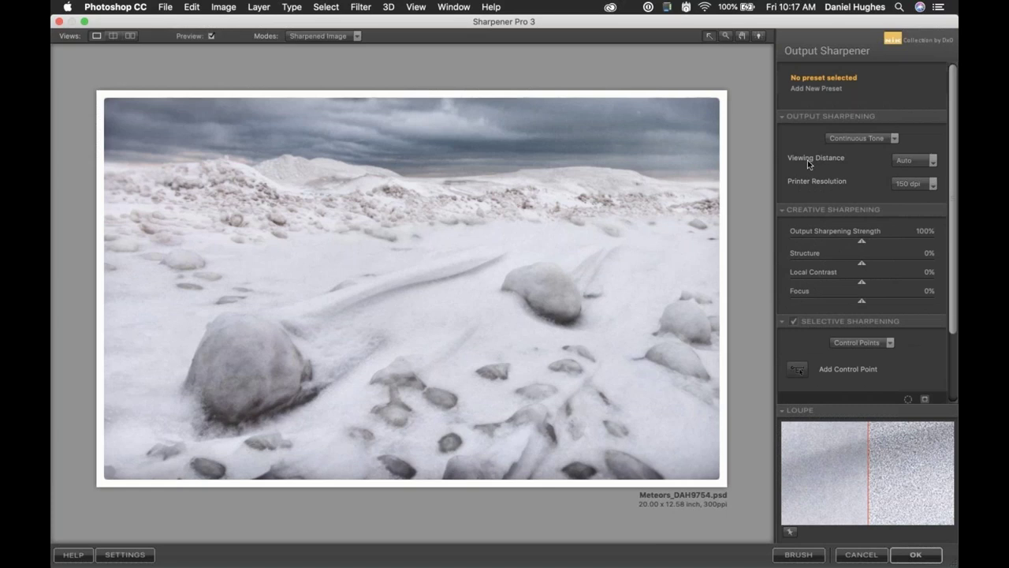
Set the printer resolution to 200 dpi and inspect the sharpening on the large foreground boulder at 100% zoom.
click(931, 185)
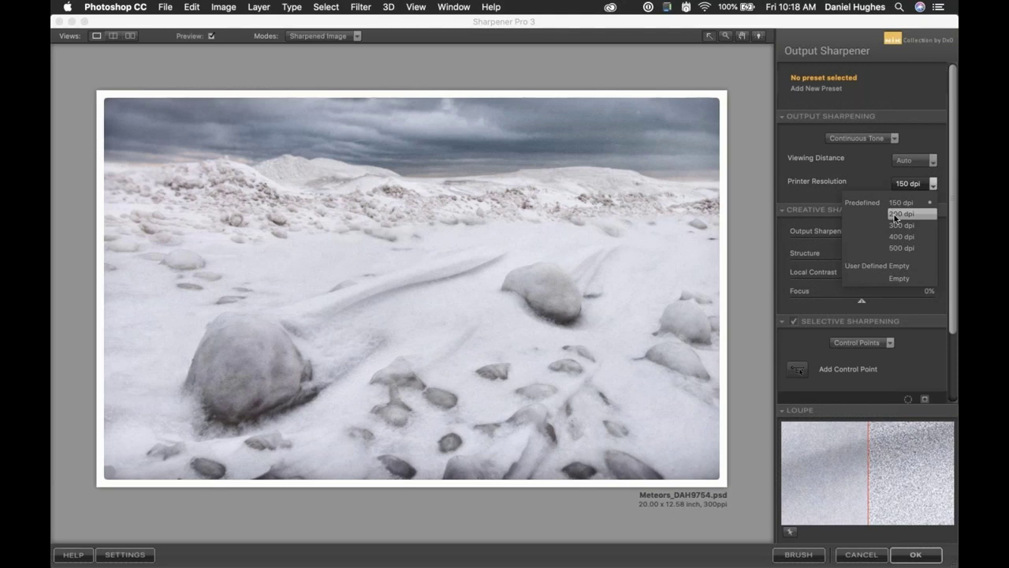
click(895, 214)
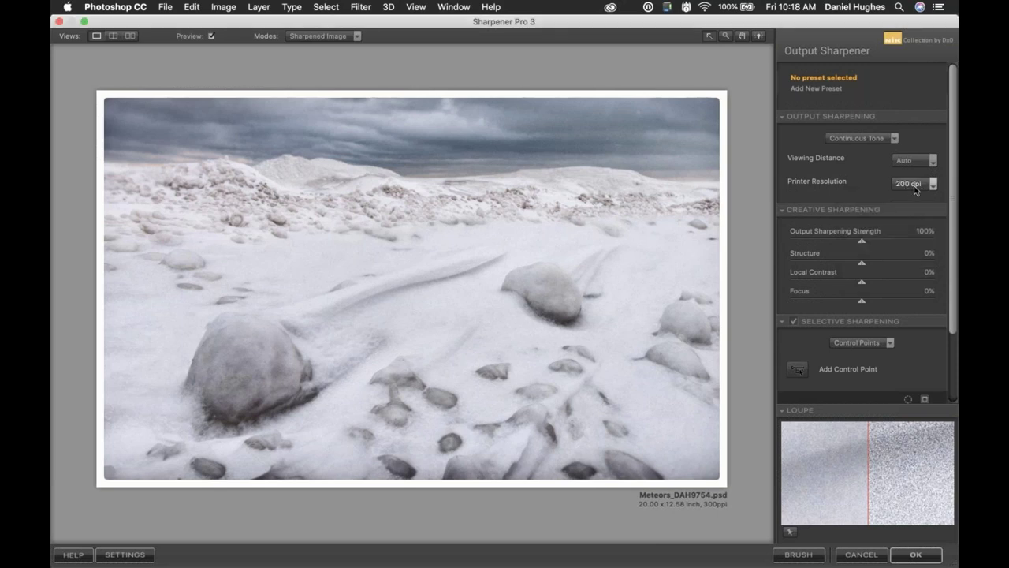
click(300, 332)
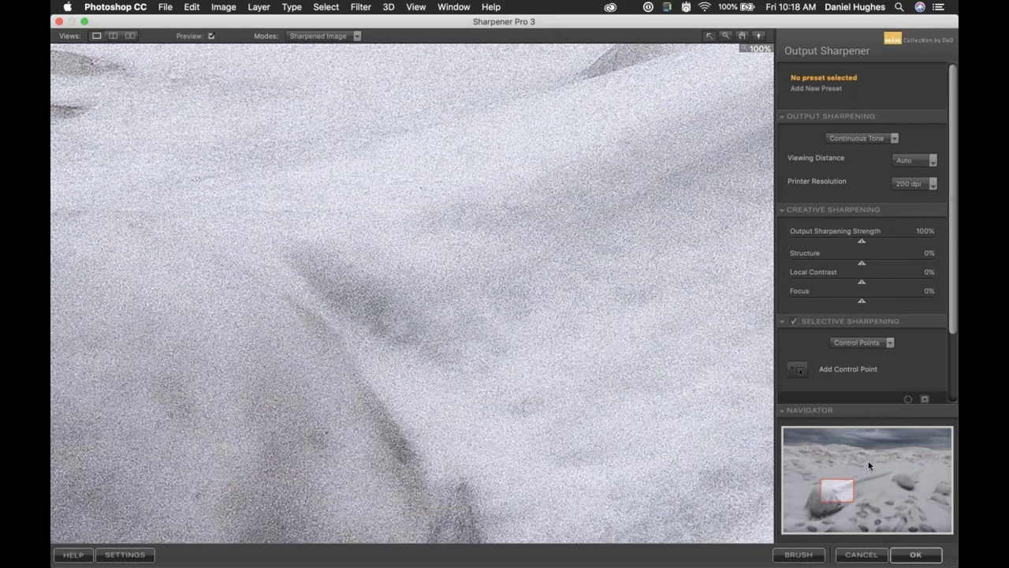
click(823, 492)
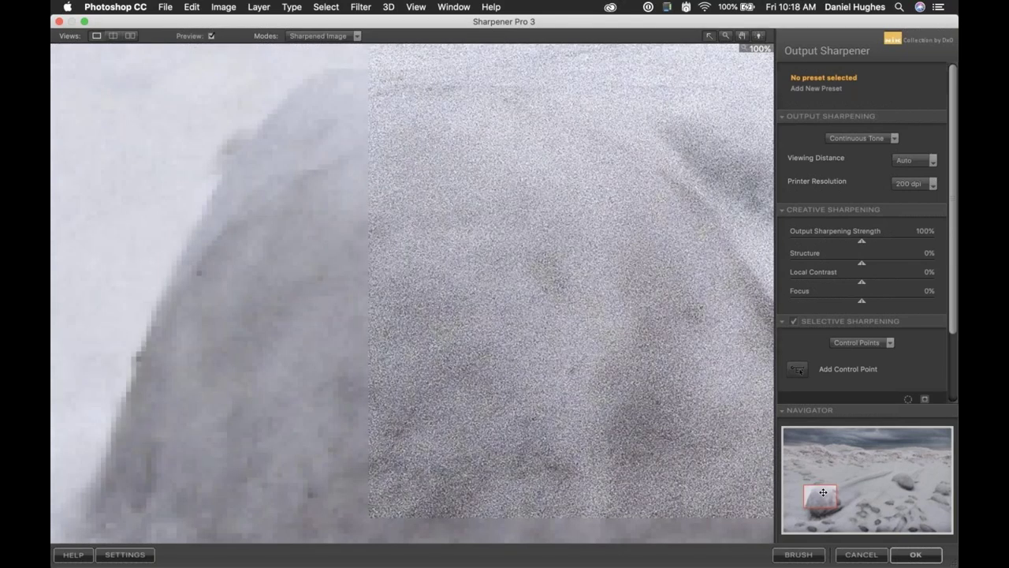
drag(823, 492, 818, 492)
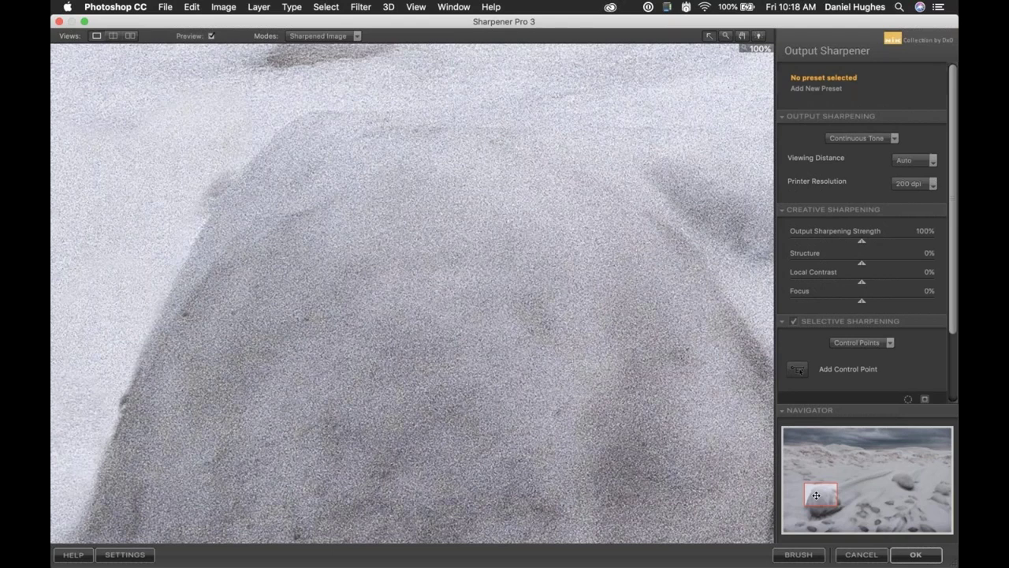
drag(816, 495, 815, 492)
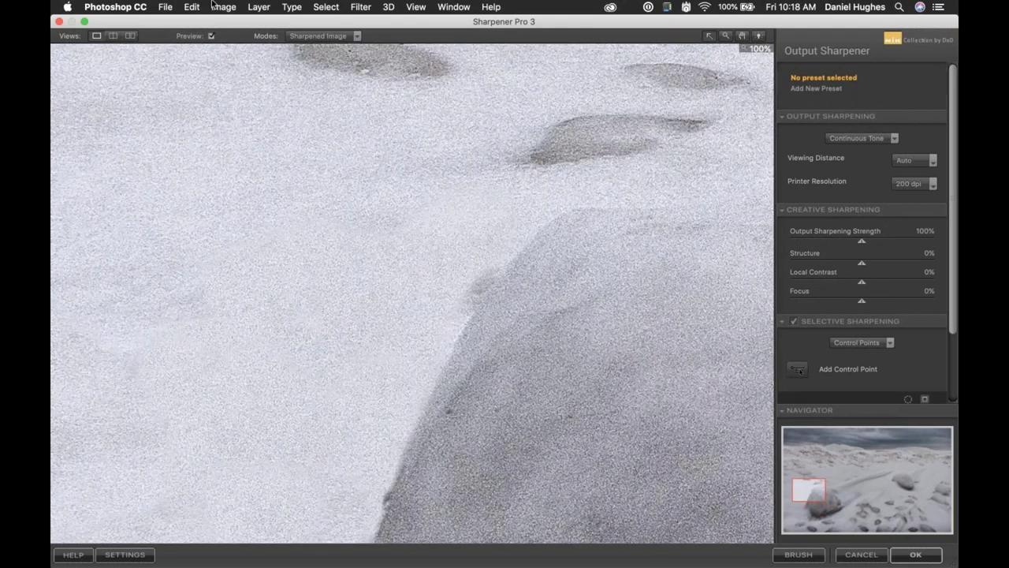
Compare the original and sharpened boulder in the split preview, ending in the single-image view of the whole picture.
click(113, 36)
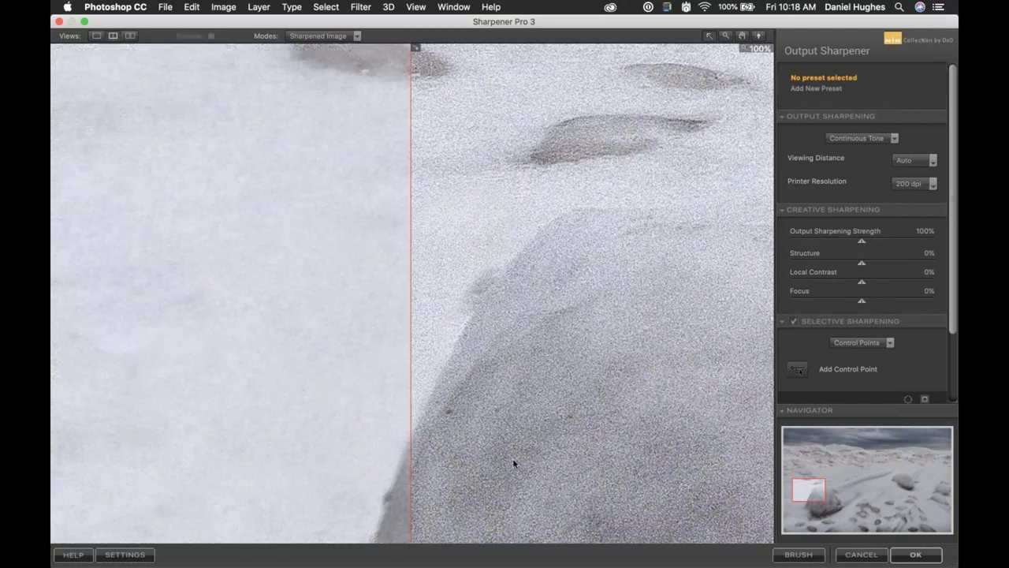
drag(411, 484, 685, 499)
drag(317, 448, 291, 446)
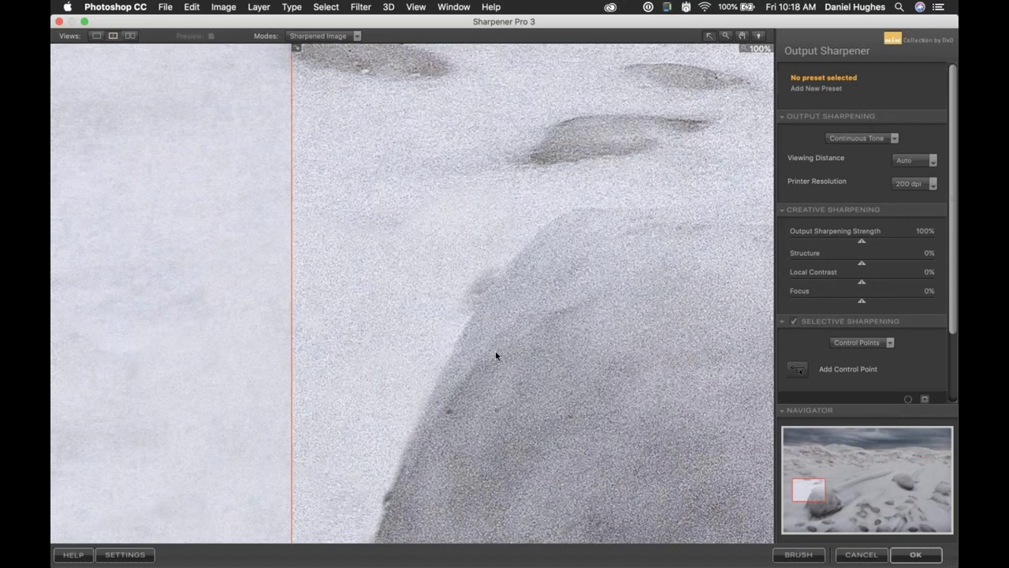
click(498, 351)
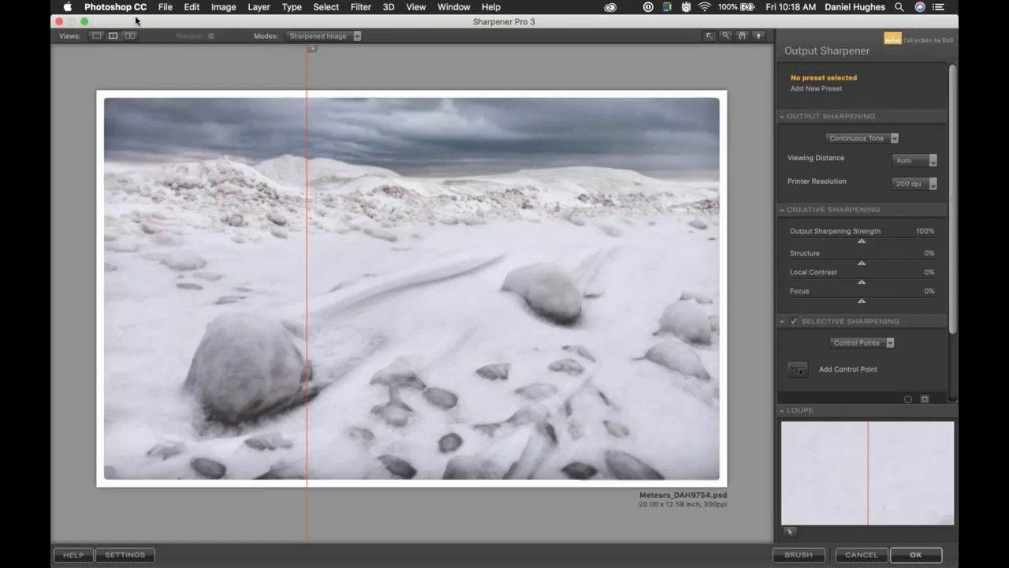
click(96, 36)
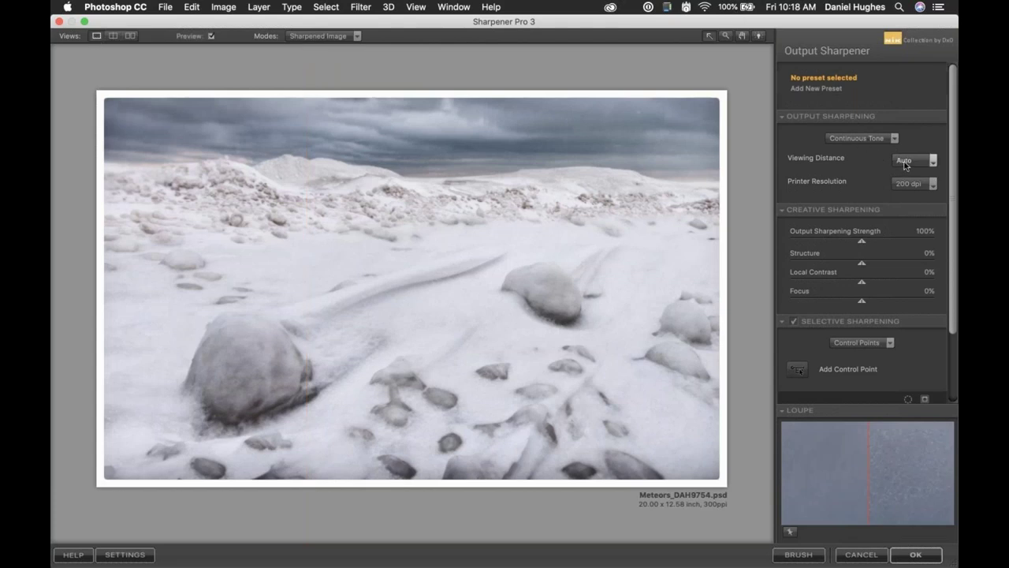
Save the current output sharpening settings as a preset named "Lambda print 200dpi".
click(798, 91)
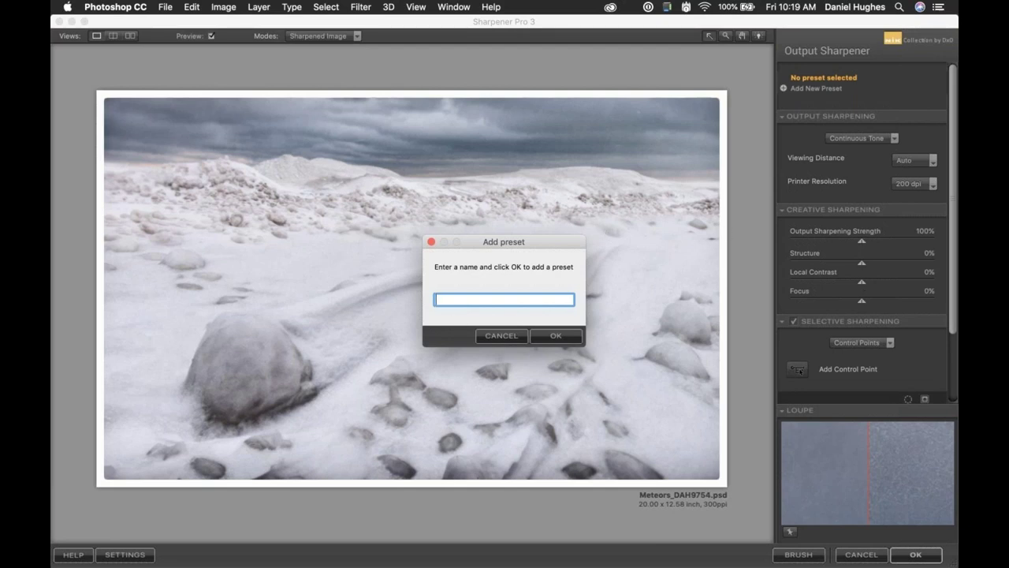
text(Lambda print 200dpi)
click(557, 336)
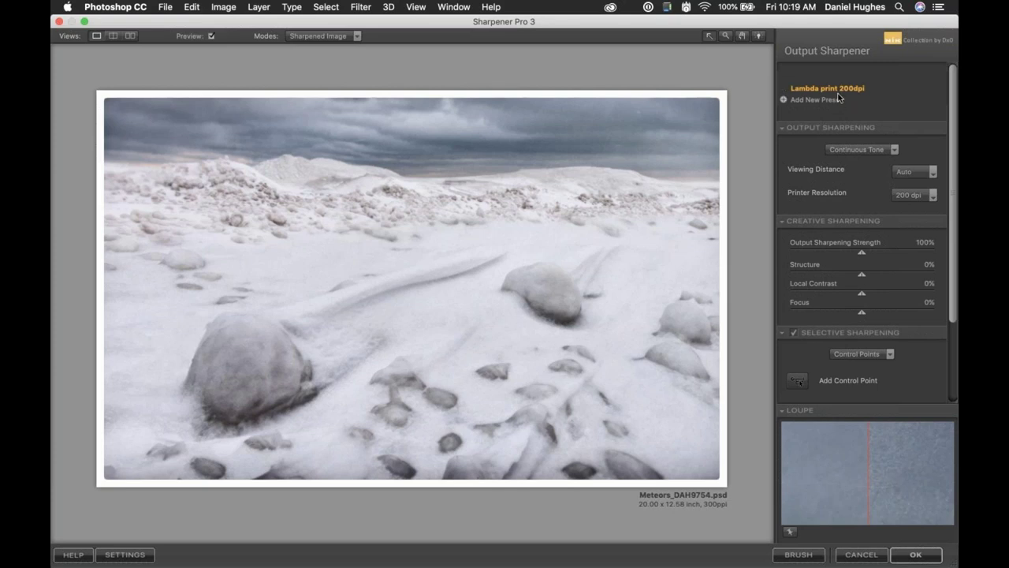
Set the output sharpening to Inkjet with Matte paper and a printer resolution of 2880 x 1440.
click(894, 150)
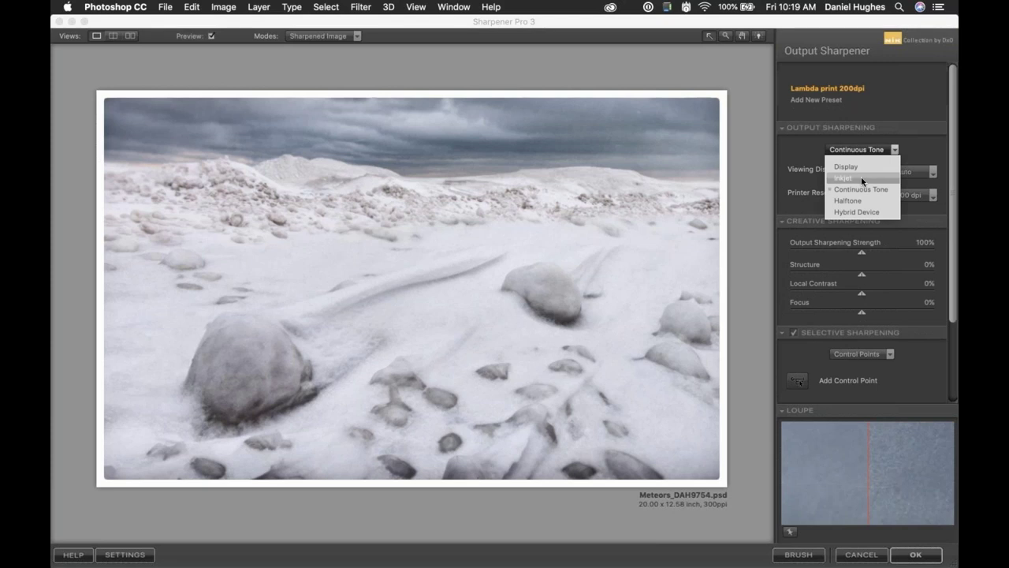
click(862, 181)
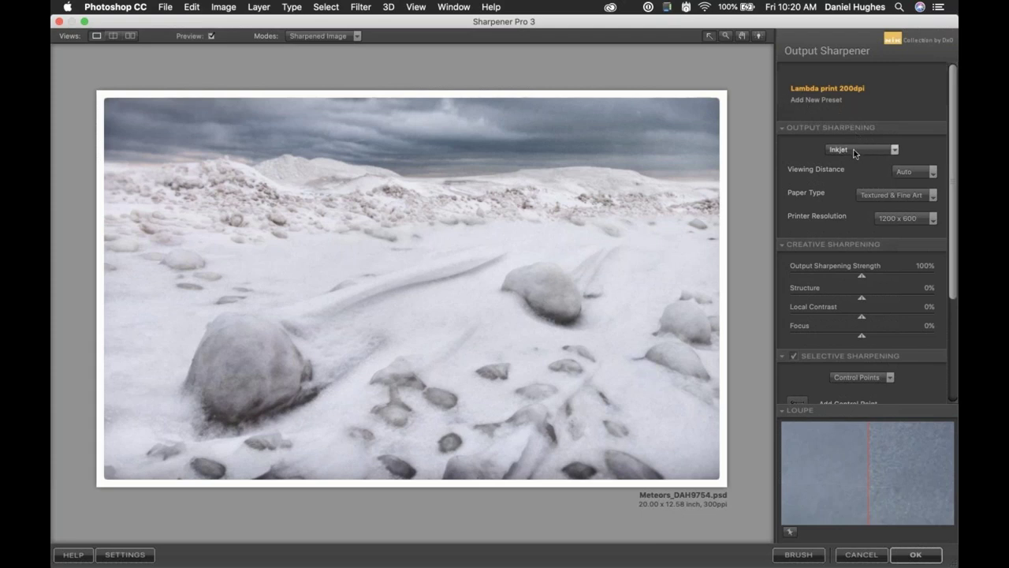
click(895, 195)
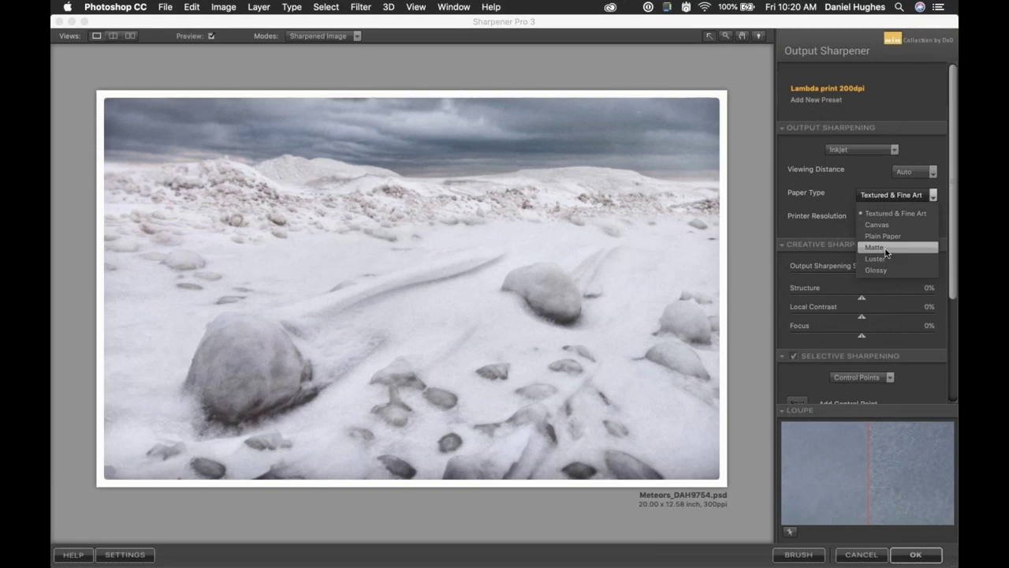
click(886, 251)
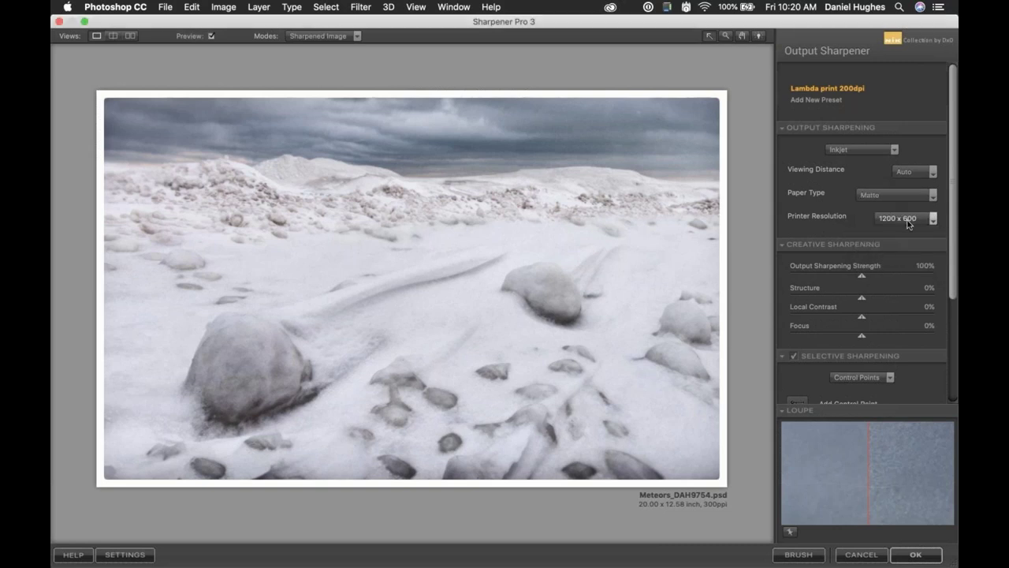
click(908, 221)
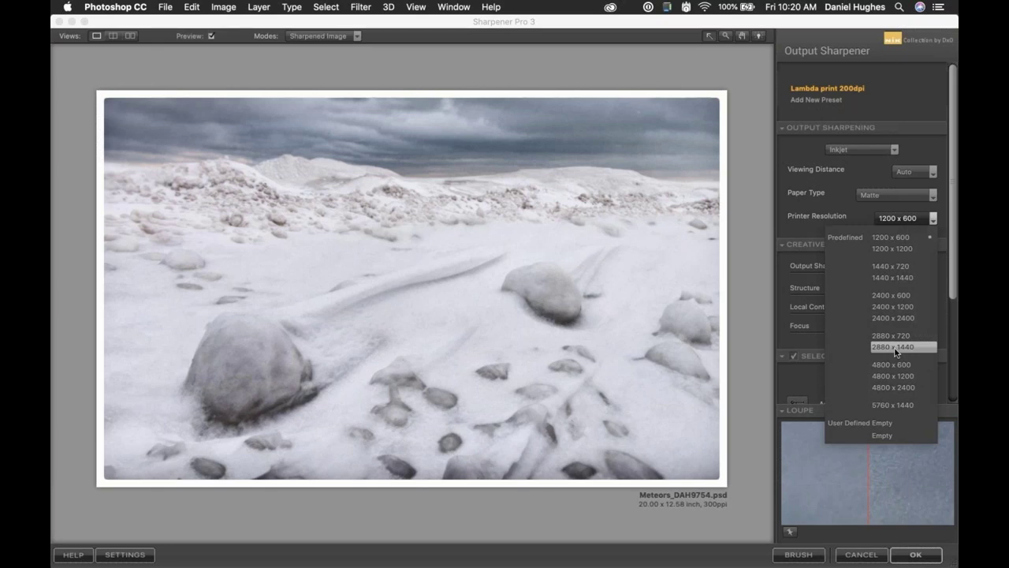
click(895, 347)
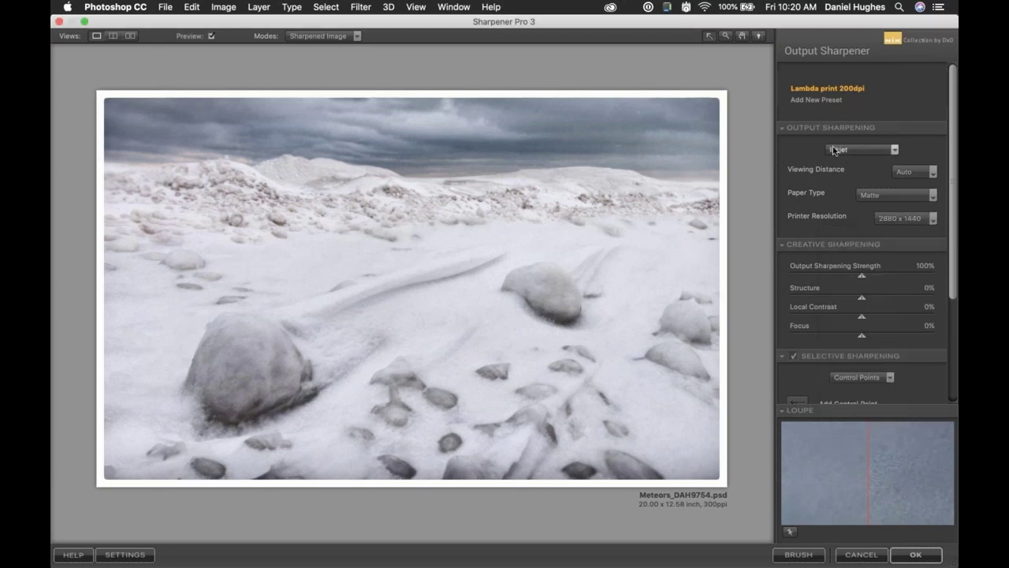
Save the inkjet settings as a preset named "Epson inkjet matte".
click(802, 99)
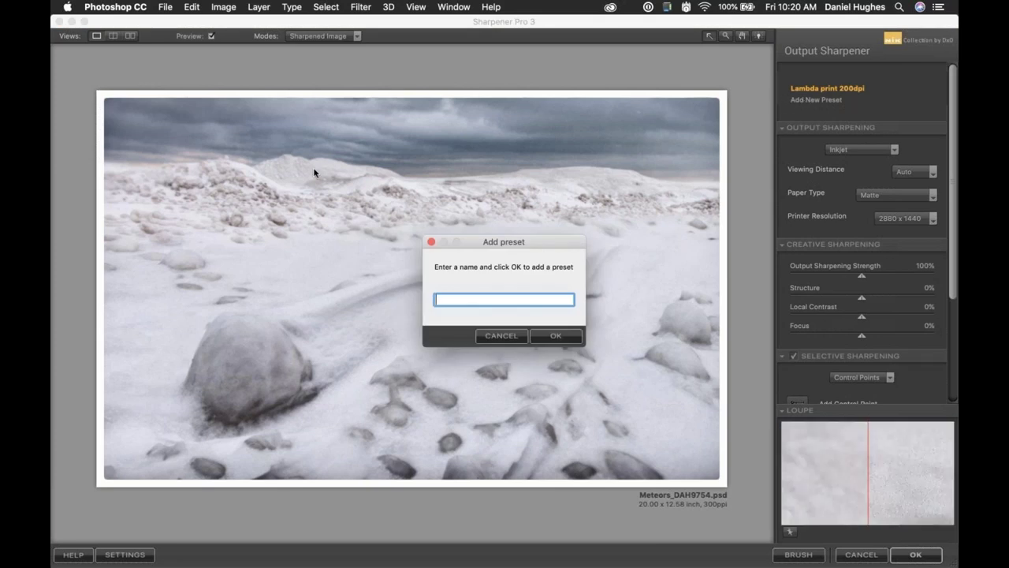
text(Ep)
key(BackSpace)
key(BackSpace)
text(Epson inkjet matte)
click(561, 337)
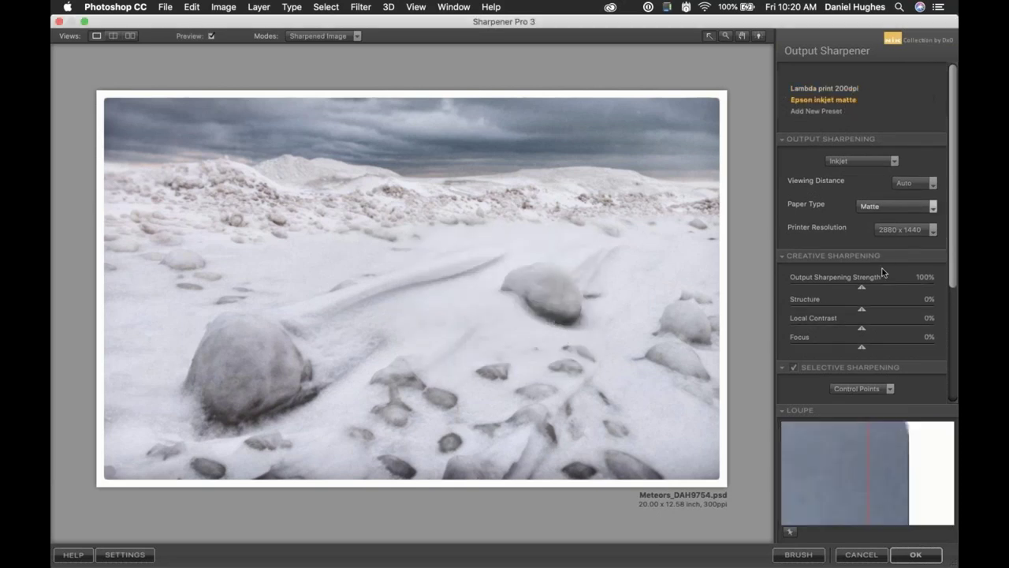
Choose the "Lambda print 200dpi" preset and apply its output sharpening to the snowy landscape.
mouse_move(919, 105)
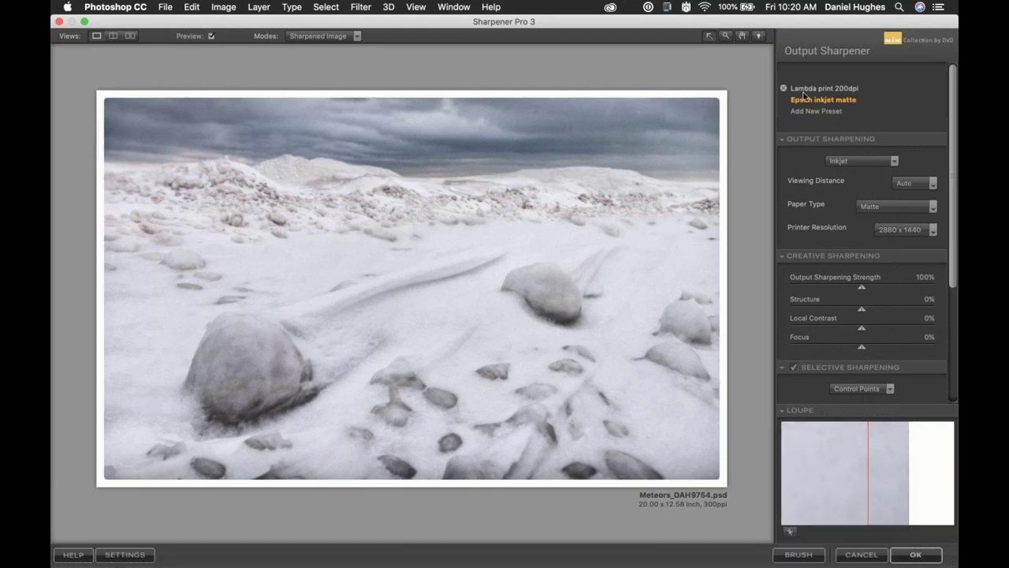
mouse_move(806, 95)
click(812, 93)
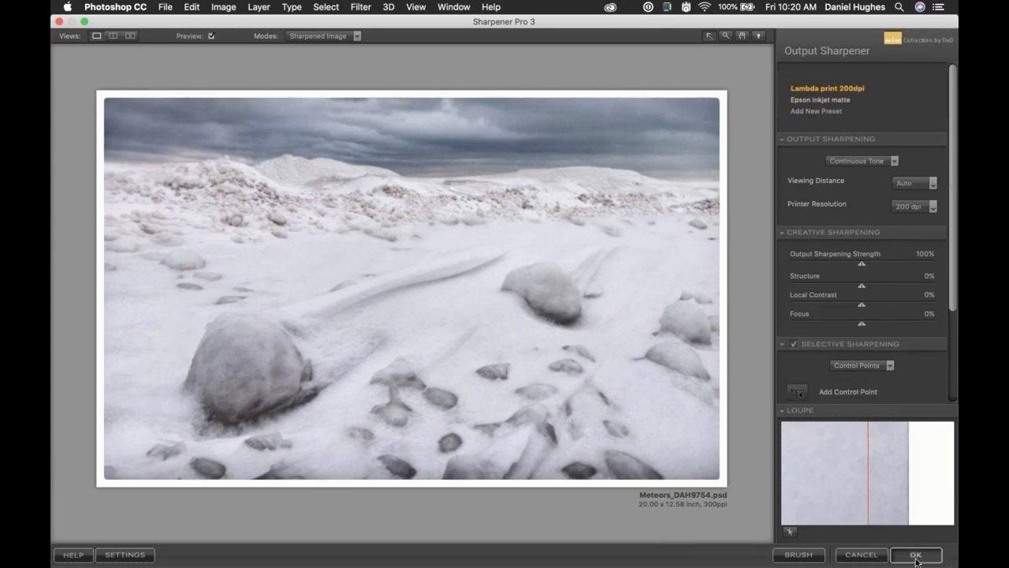
click(915, 555)
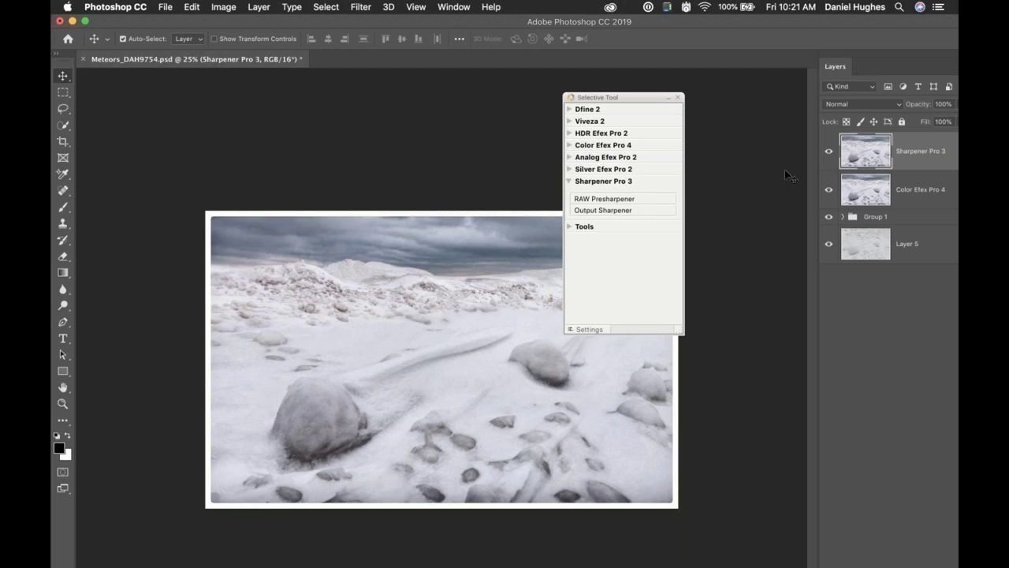
Rename the Sharpener Pro 3 layer as "lambda 200dpi sharpen".
double_click(912, 153)
text(epson)
key(BackSpace)
key(BackSpace)
key(BackSpace)
key(BackSpace)
key(BackSpace)
text(lambda 200dpi sharpen)
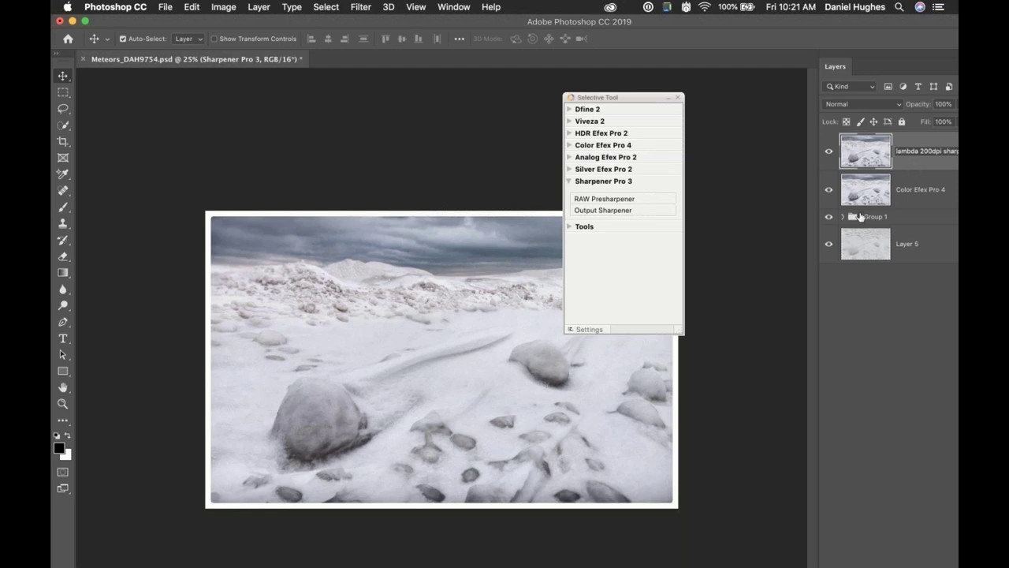
key(Return)
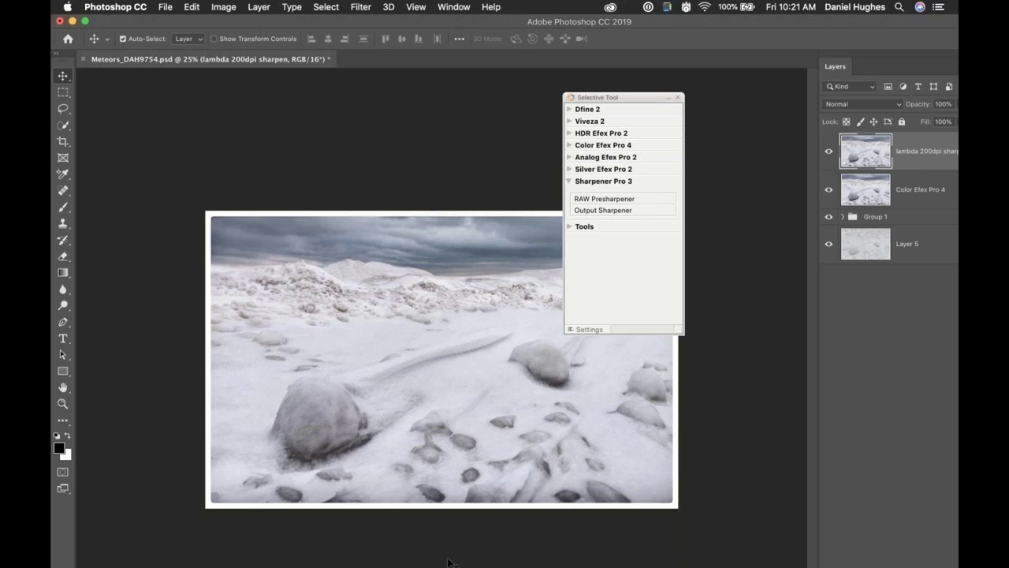
Switch to DxO PhotoLab and set the waterfall image's plugin export to TIFF at a resolution of 300 ppi.
mouse_move(453, 561)
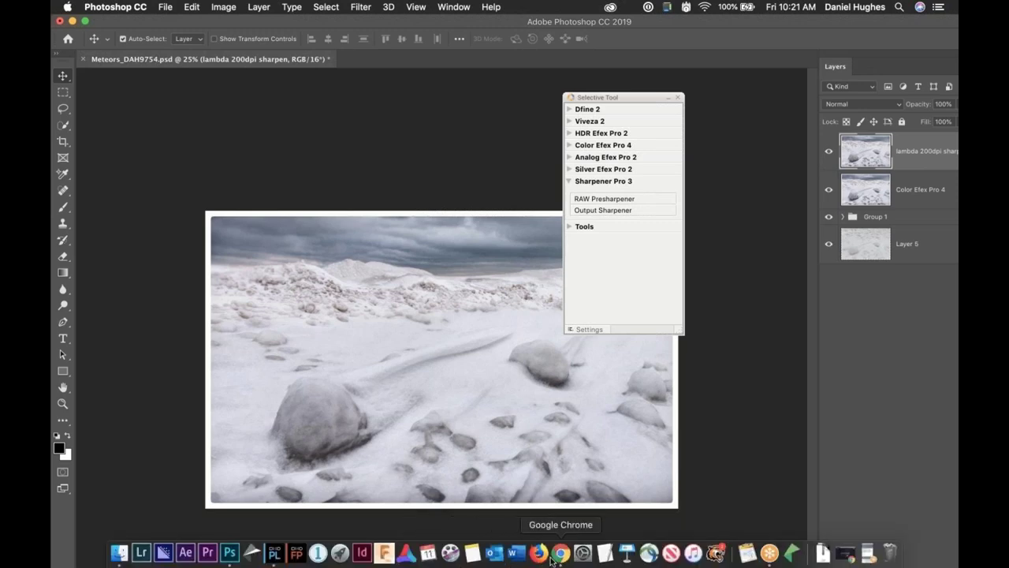
click(274, 555)
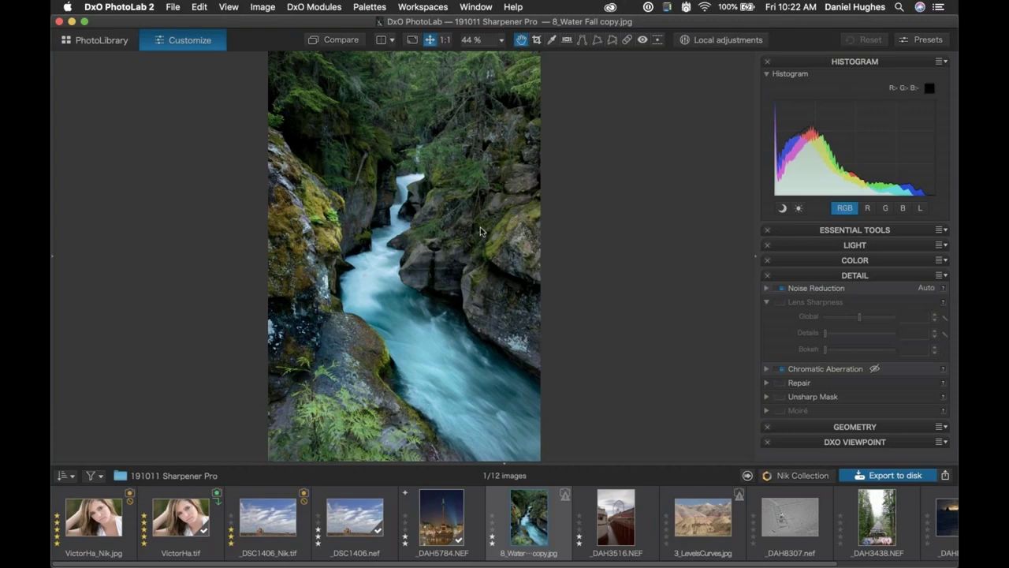
click(538, 145)
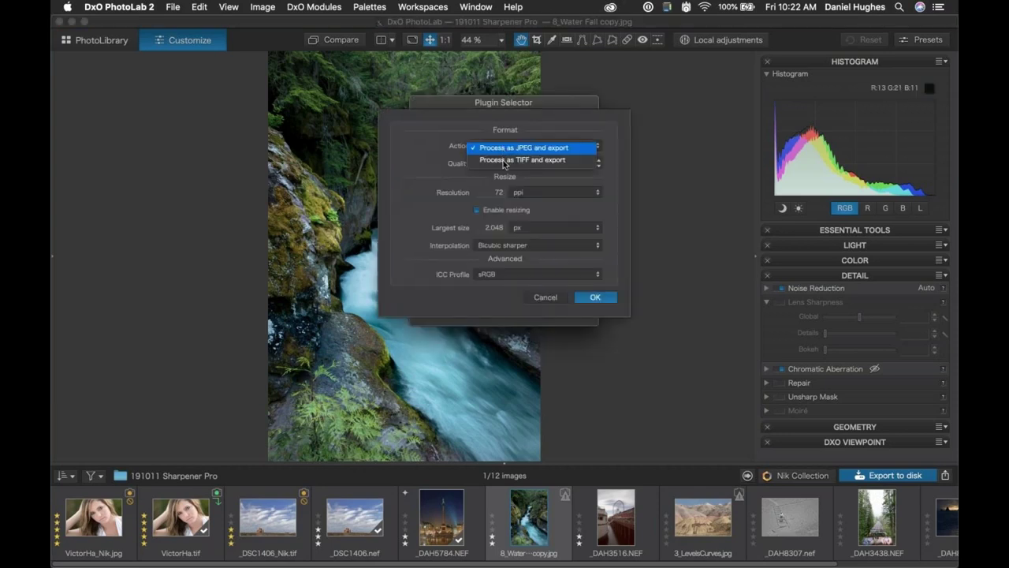
click(503, 160)
click(551, 192)
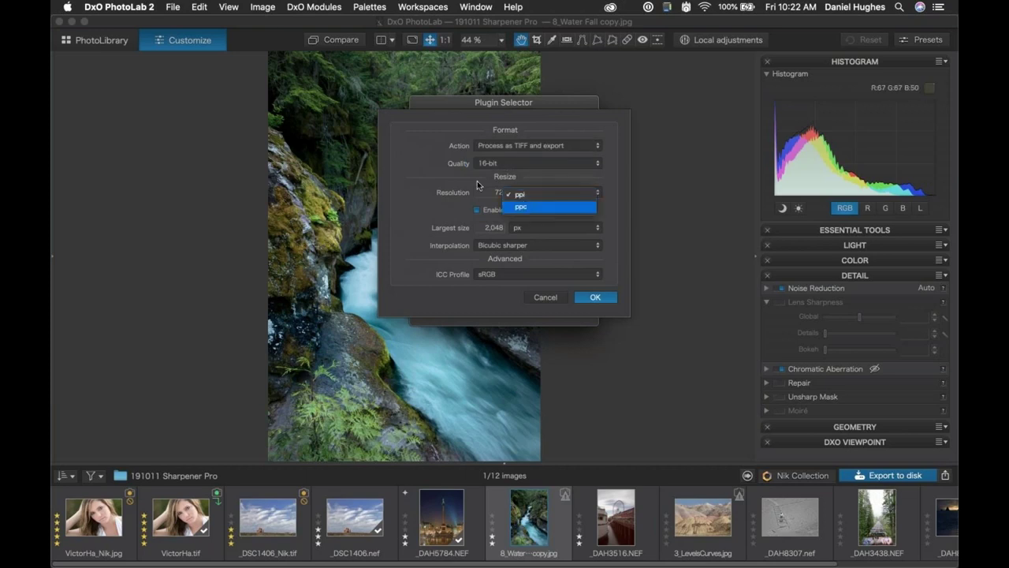
click(505, 193)
click(508, 193)
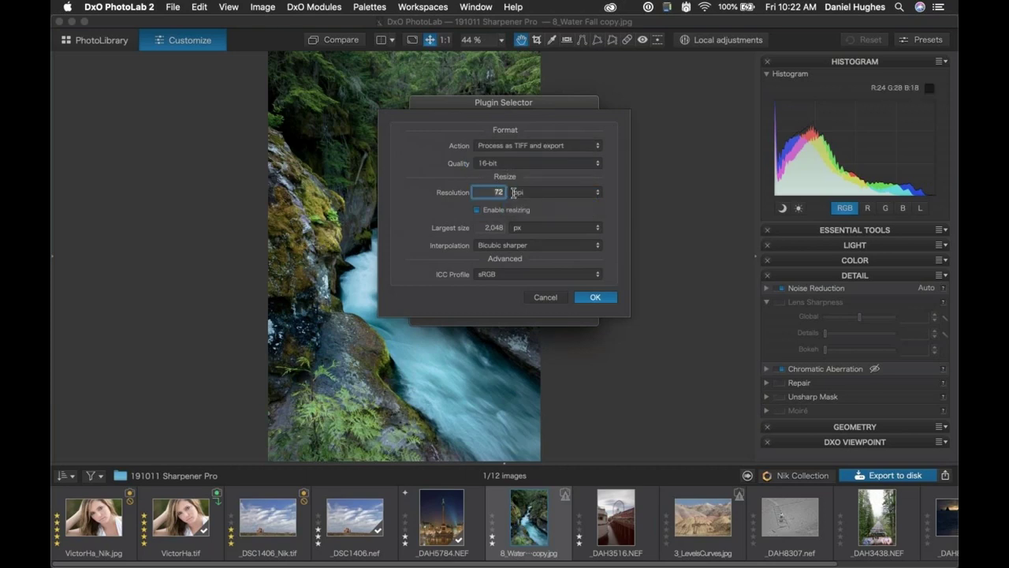
text(300)
Set the plugin export's largest size to 10 in and its ICC profile to Adobe RGB, and accept the settings.
click(536, 228)
click(521, 253)
key(Tab)
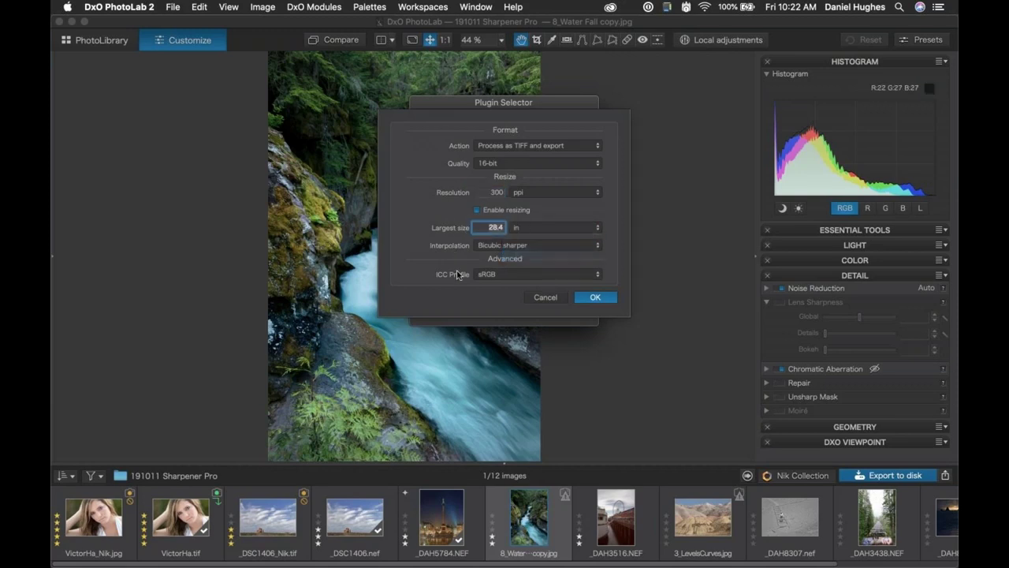
text(10)
click(497, 276)
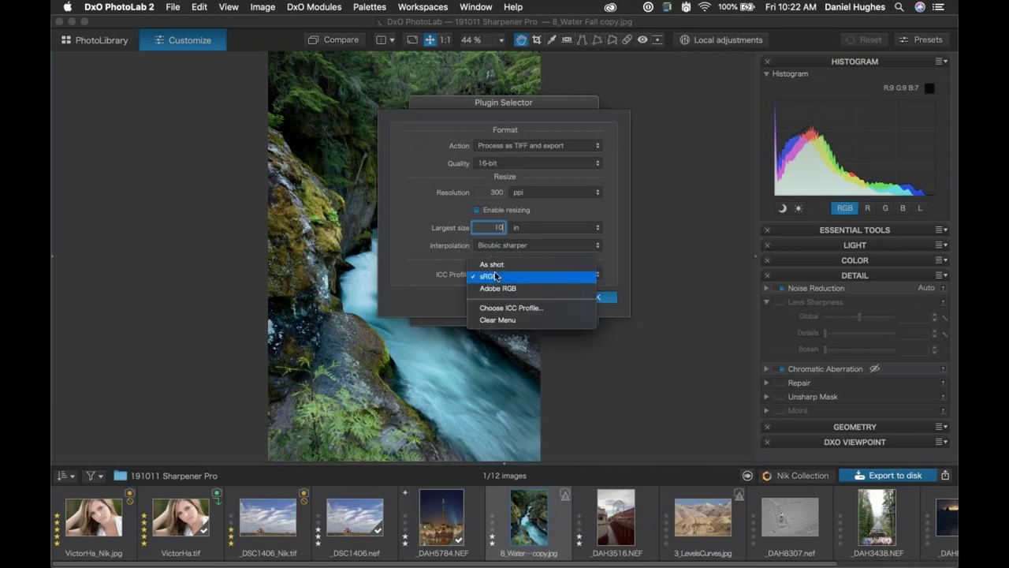
click(495, 289)
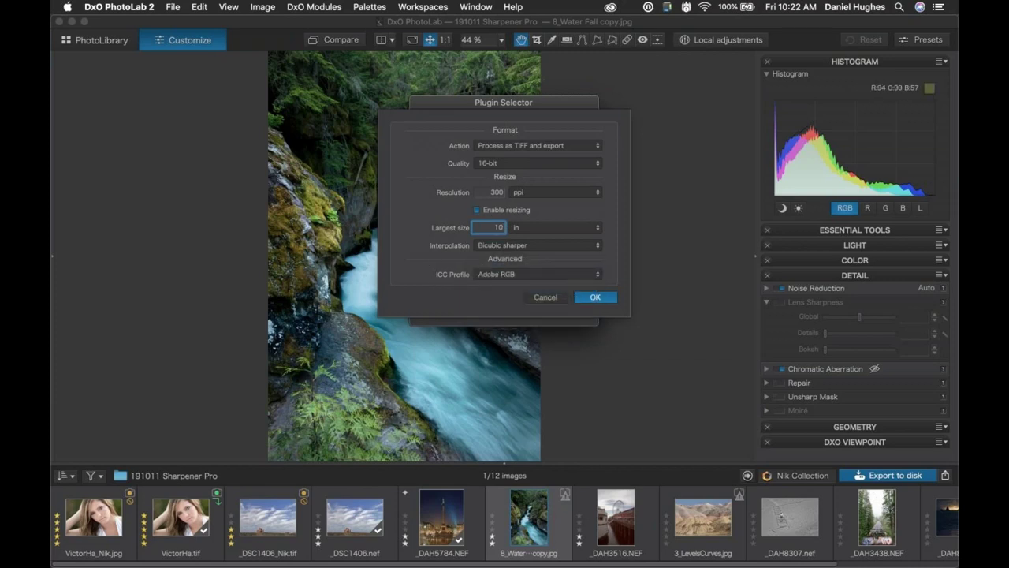
click(595, 298)
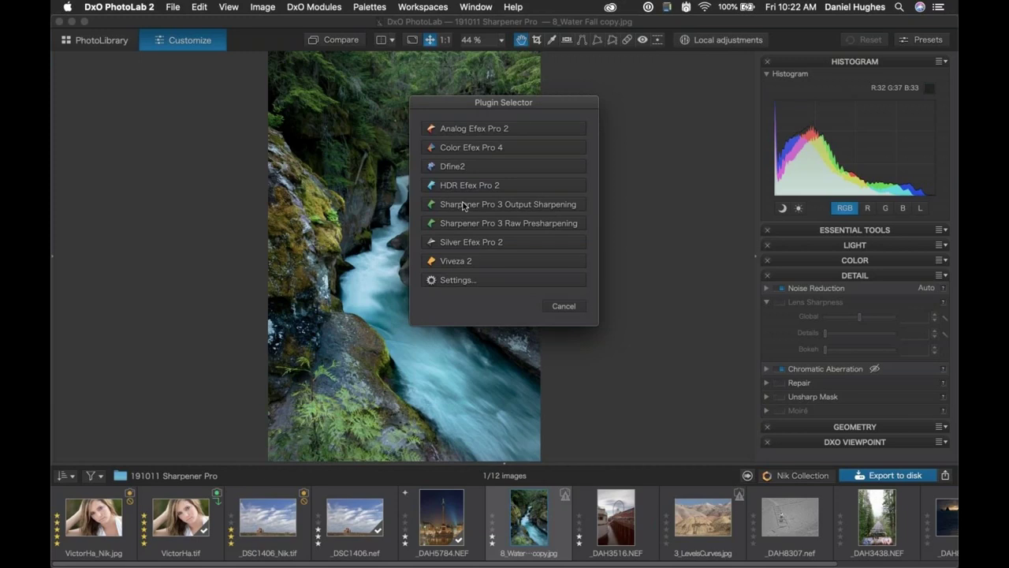
Open the waterfall image in Sharpener Pro 3 Output Sharpening.
click(464, 205)
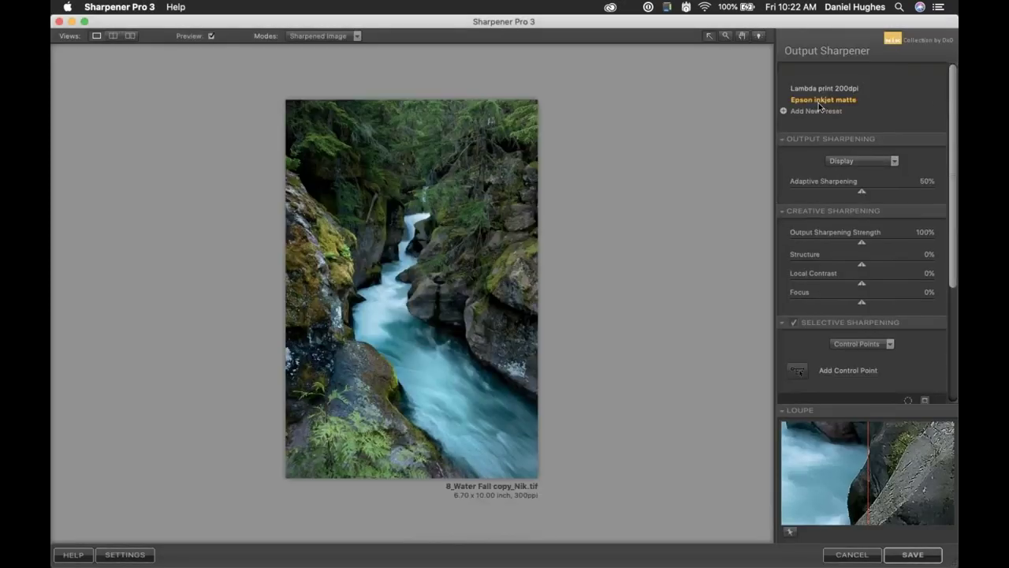
Apply the Epson inkjet matte preset to the waterfall image and check the water at 100% magnification.
mouse_move(806, 99)
click(817, 103)
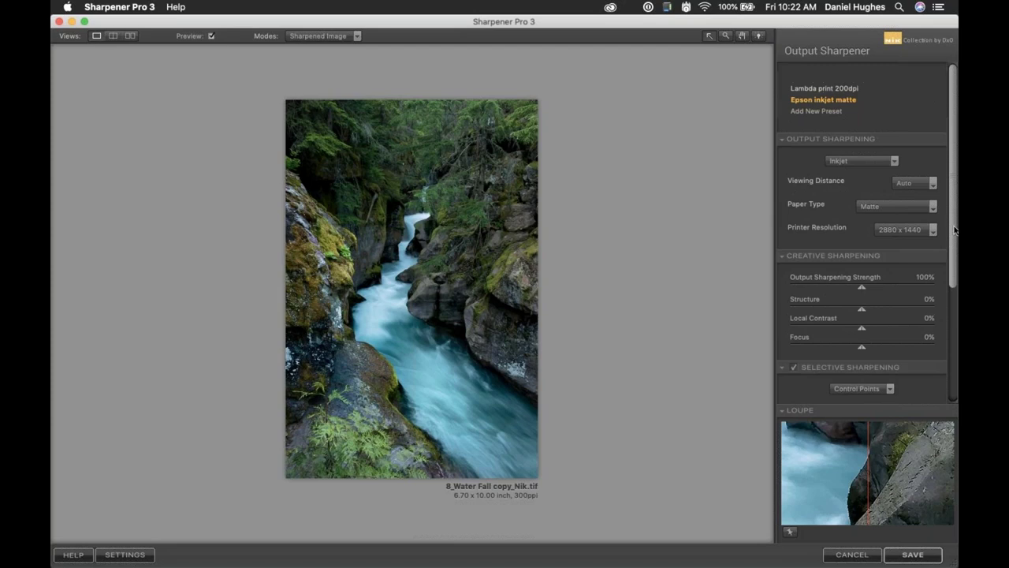
drag(954, 252, 952, 364)
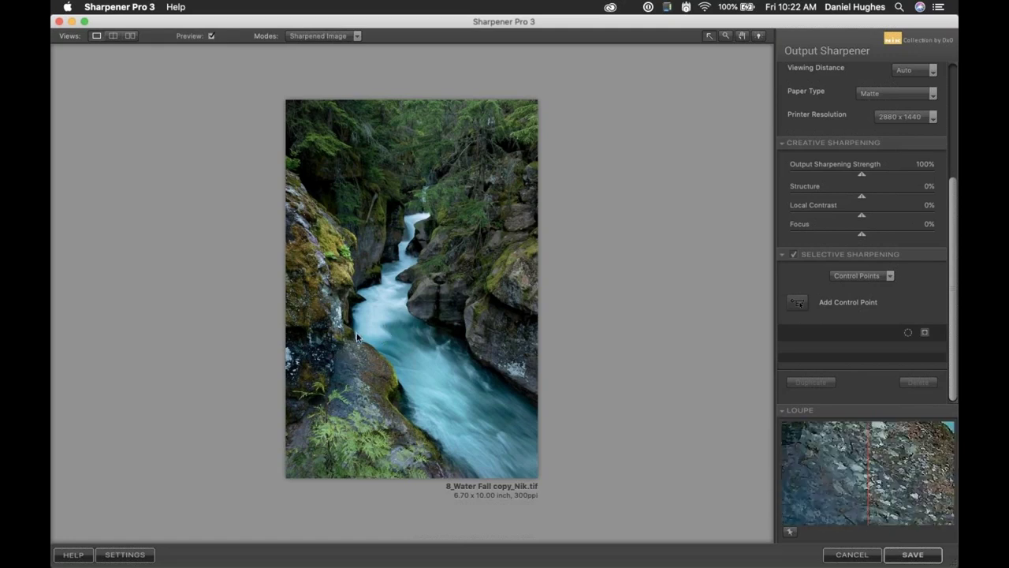
click(379, 327)
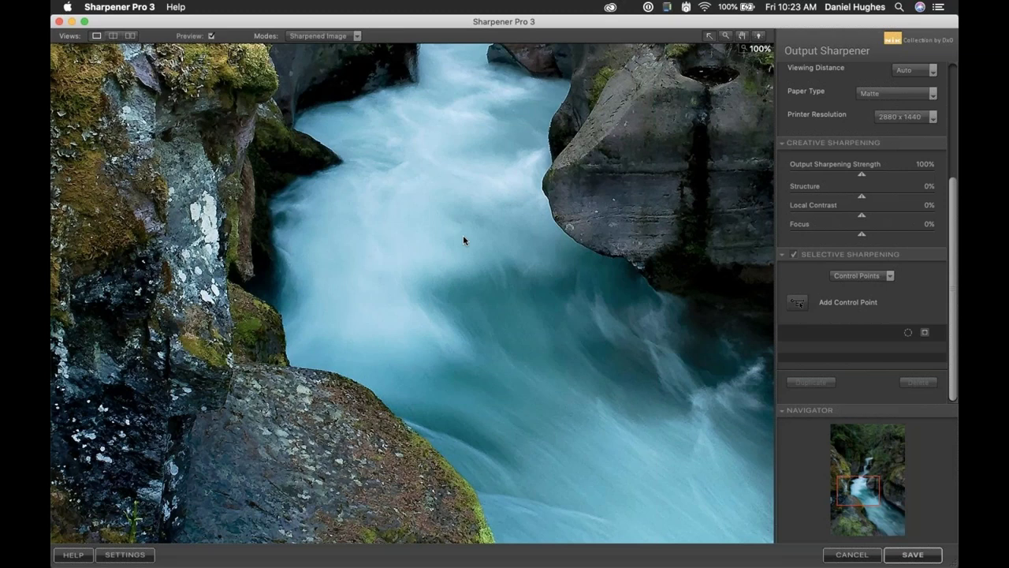
click(463, 235)
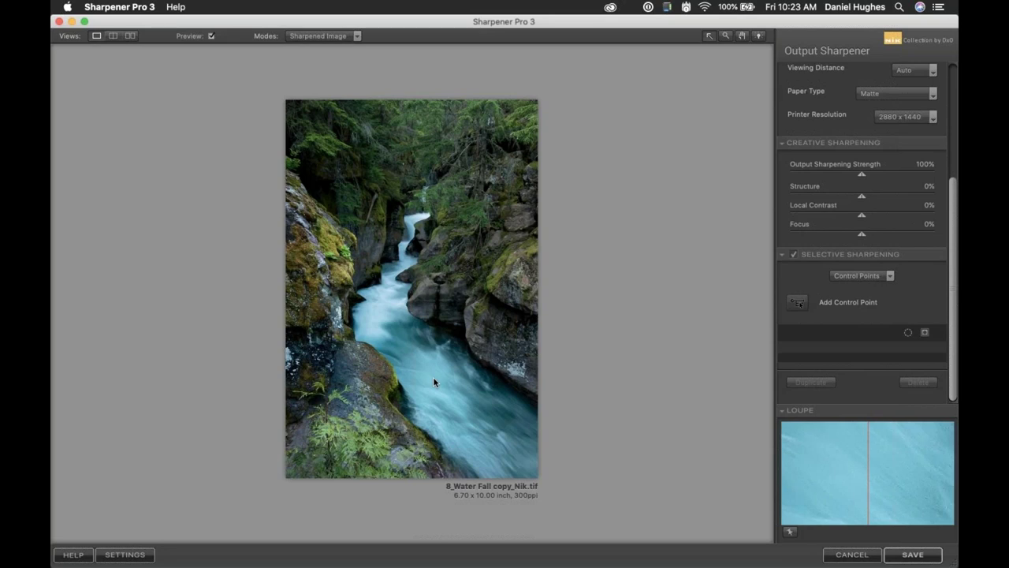
Switch the selective sharpening method from control points to Color Ranges.
click(796, 303)
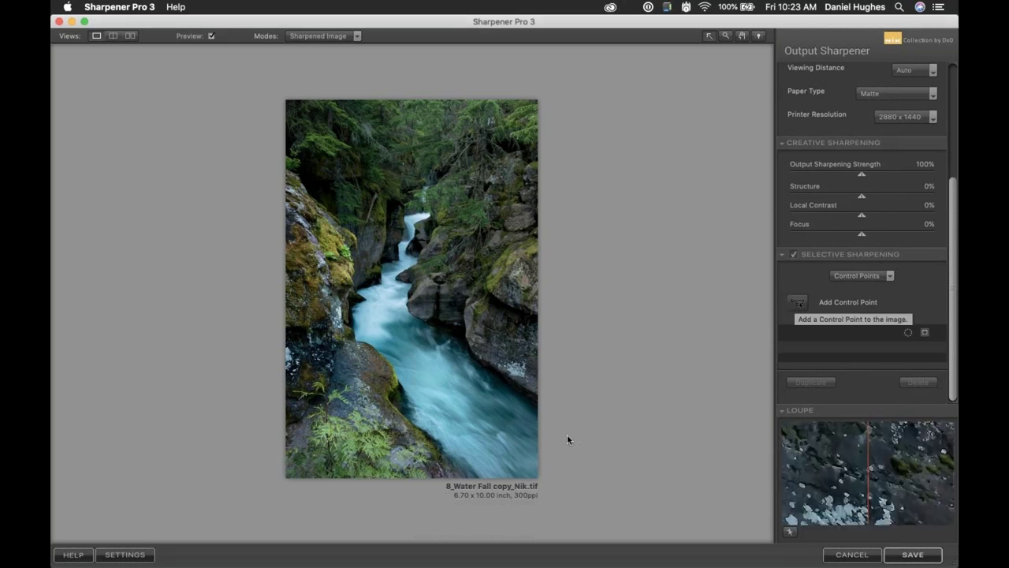
click(858, 278)
click(851, 304)
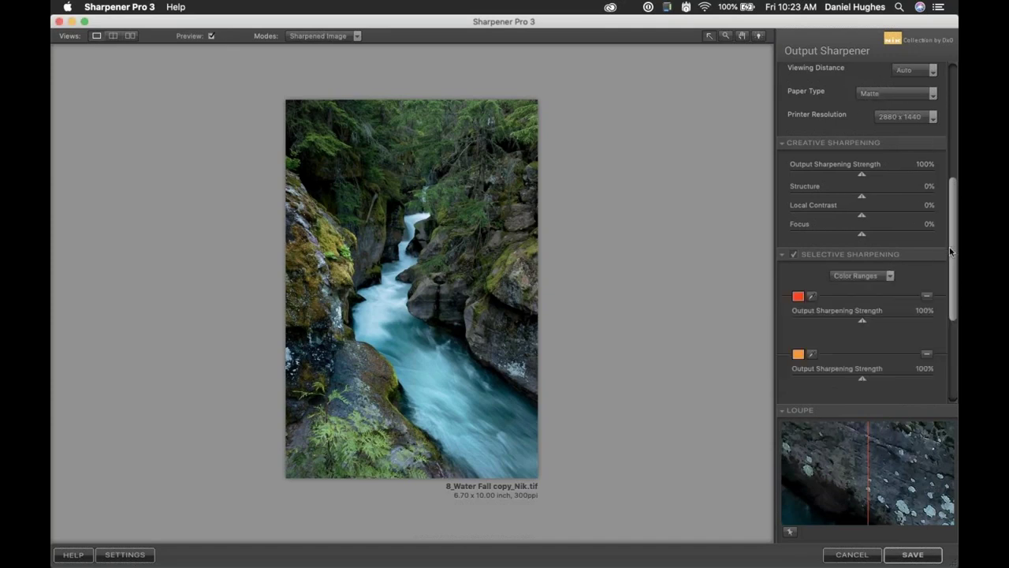
scroll(950, 250, down, 3)
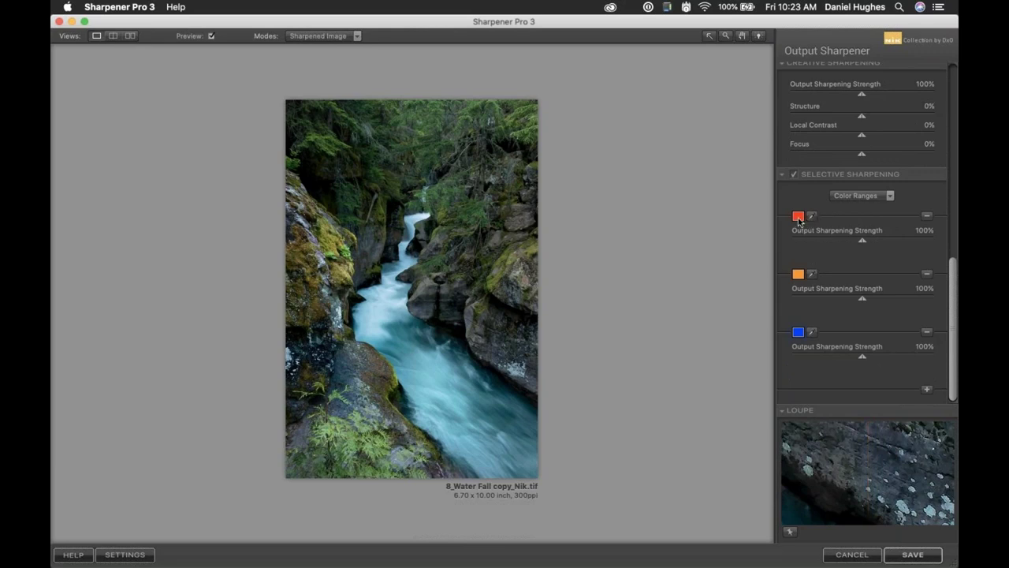
Sample the bright white water for the first color range and set its output sharpening strength to 0%.
click(798, 217)
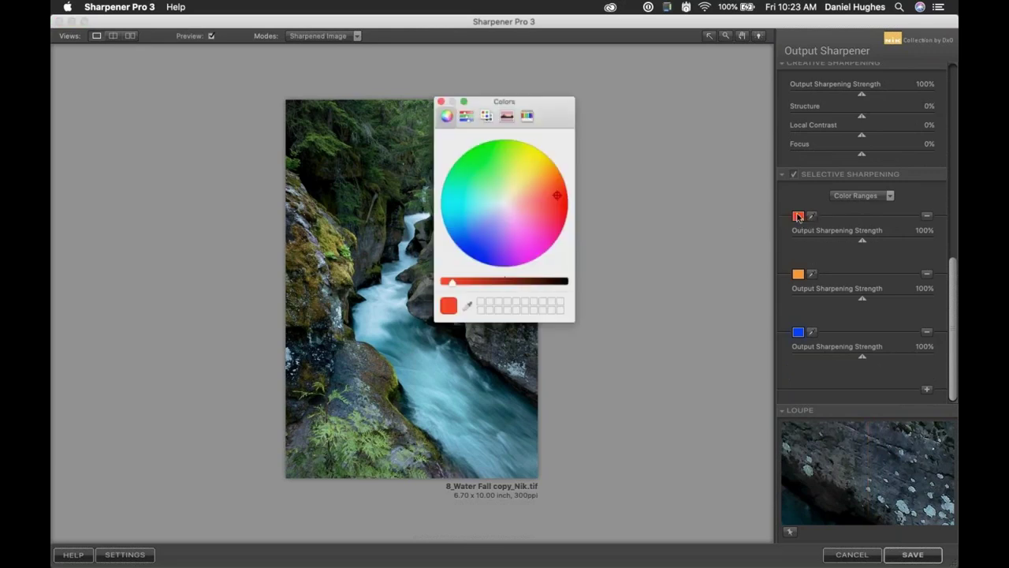
click(440, 101)
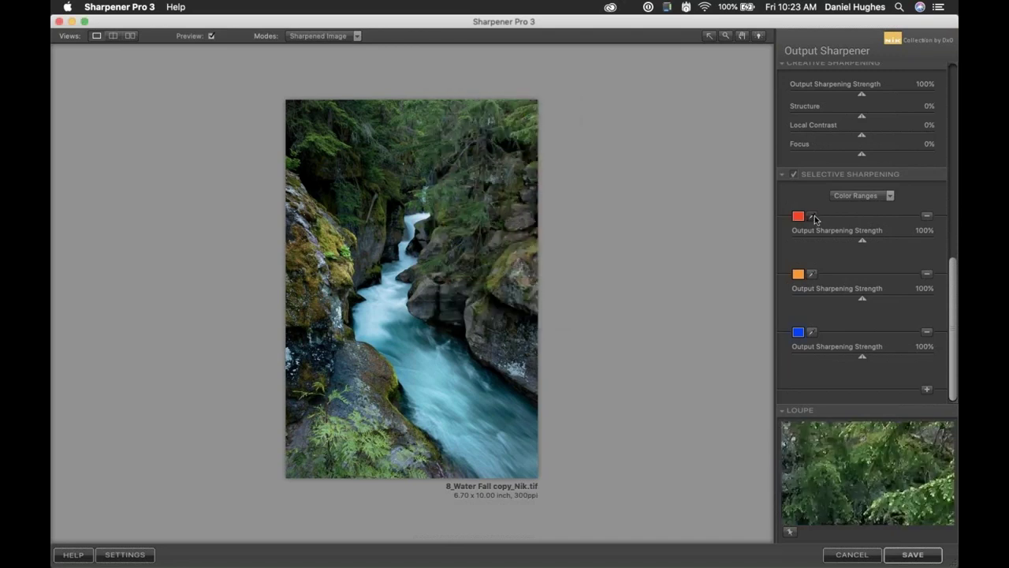
click(812, 218)
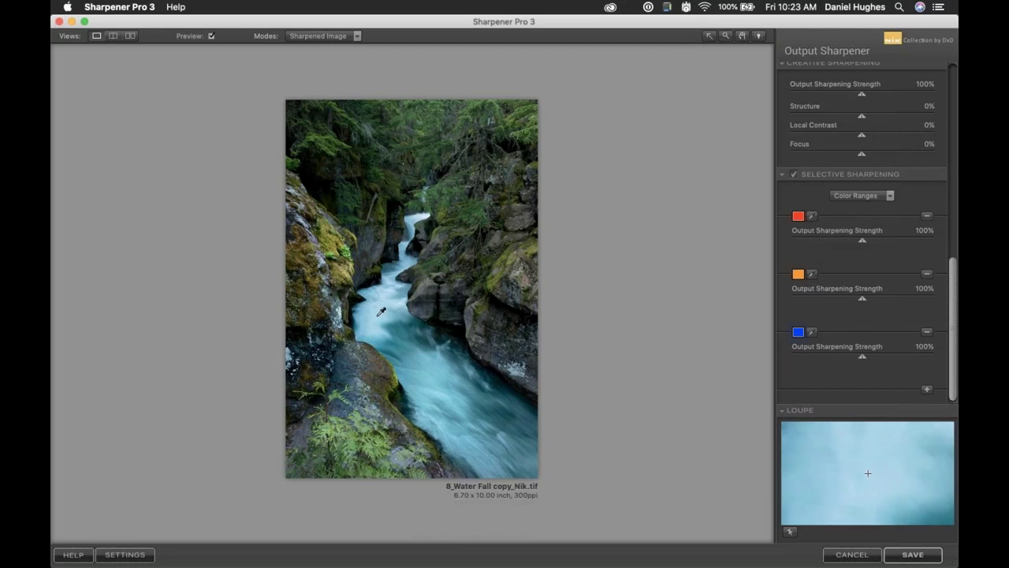
click(380, 312)
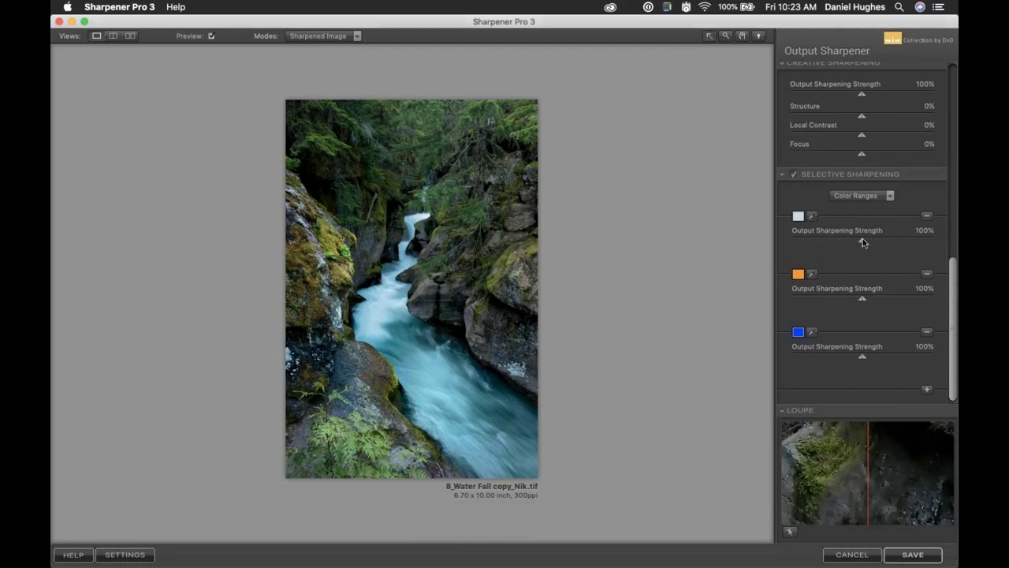
drag(863, 239, 783, 236)
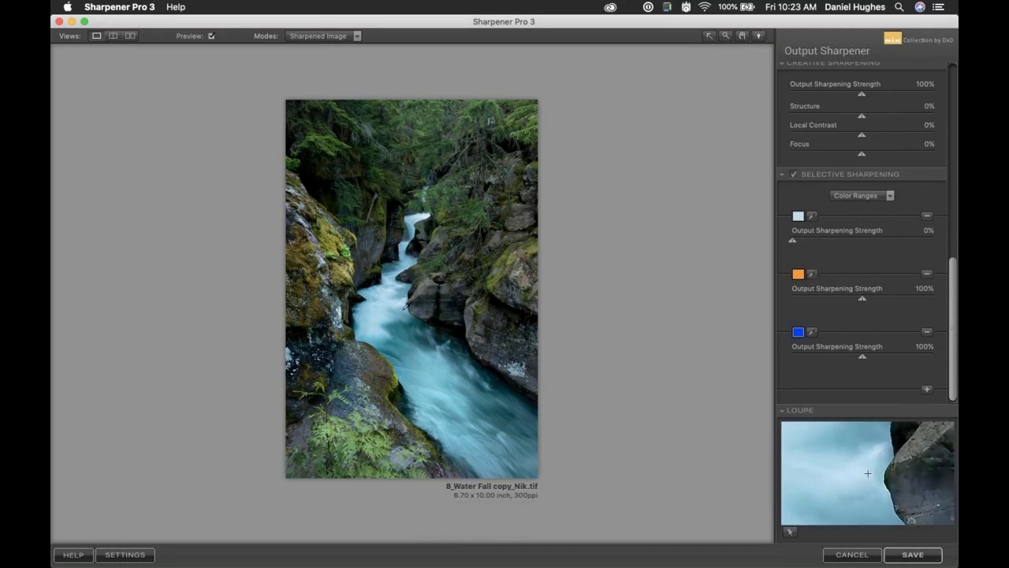
Sample the mid-tone and dark teal water for the second and third color ranges, with output sharpening strength 0% each.
click(407, 328)
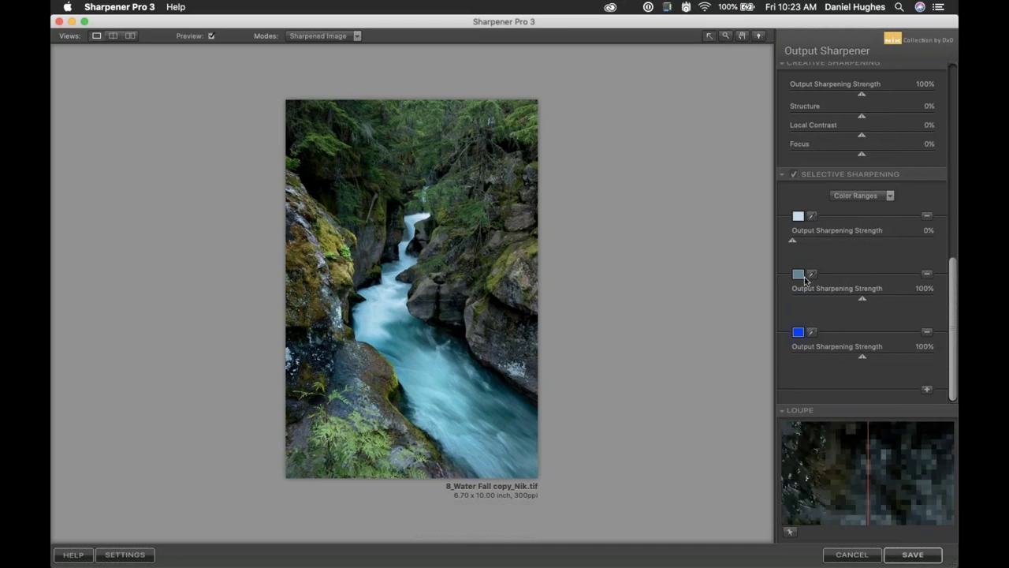
drag(862, 298, 668, 287)
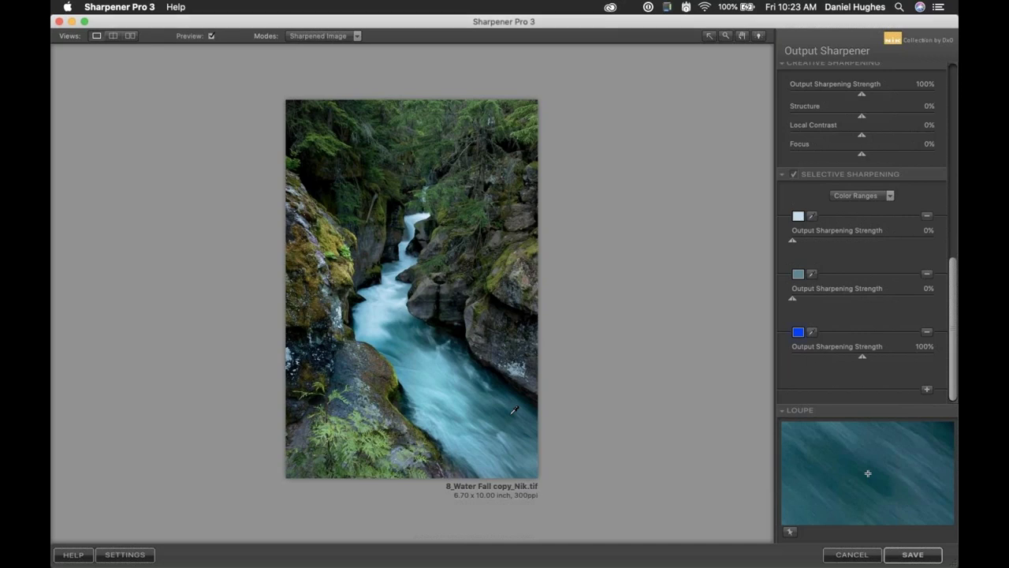
click(514, 409)
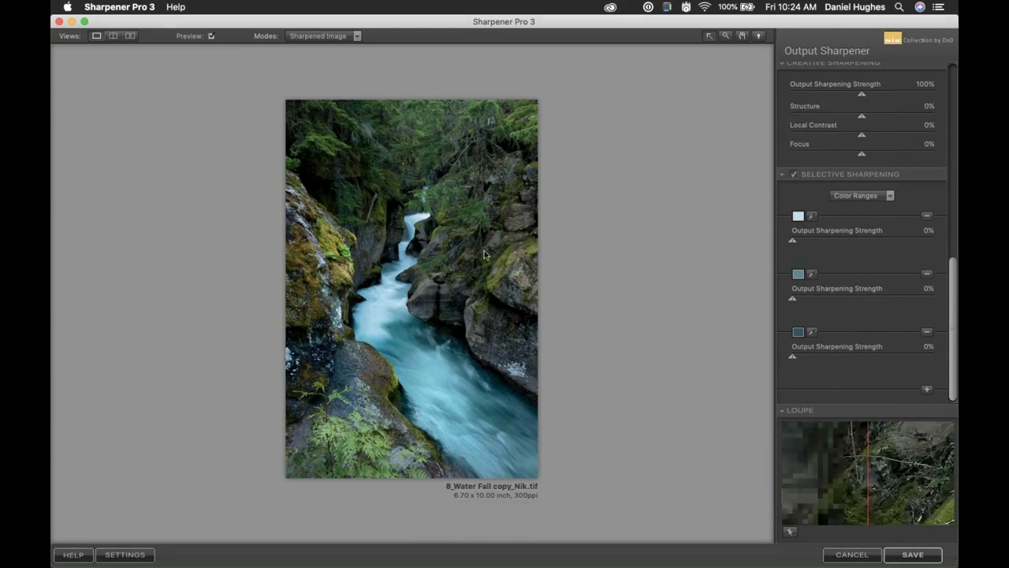
Inspect the water and surrounding rocks at 100% with the before/after split, then return to the single full-image view.
click(389, 316)
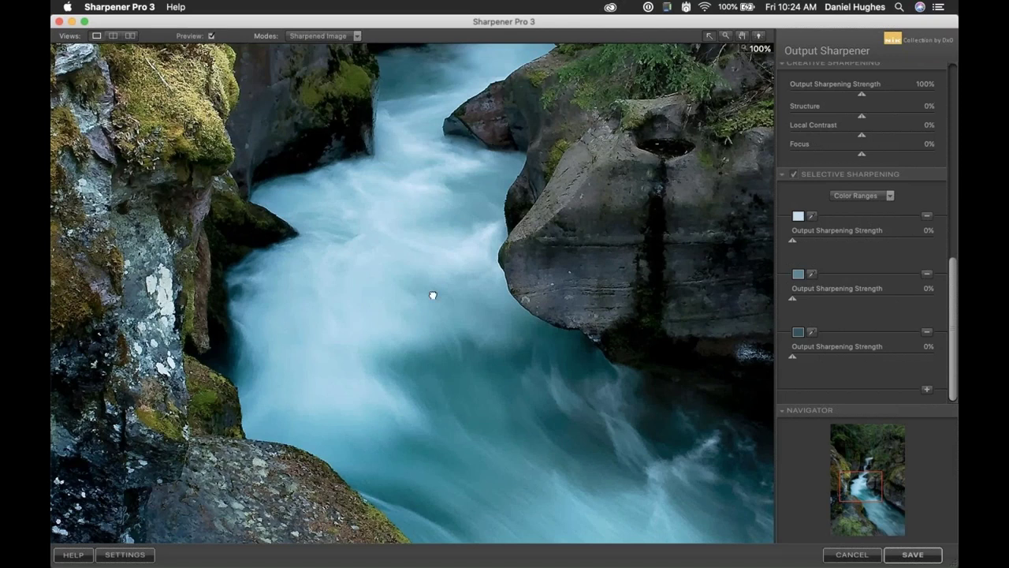
drag(432, 295, 470, 345)
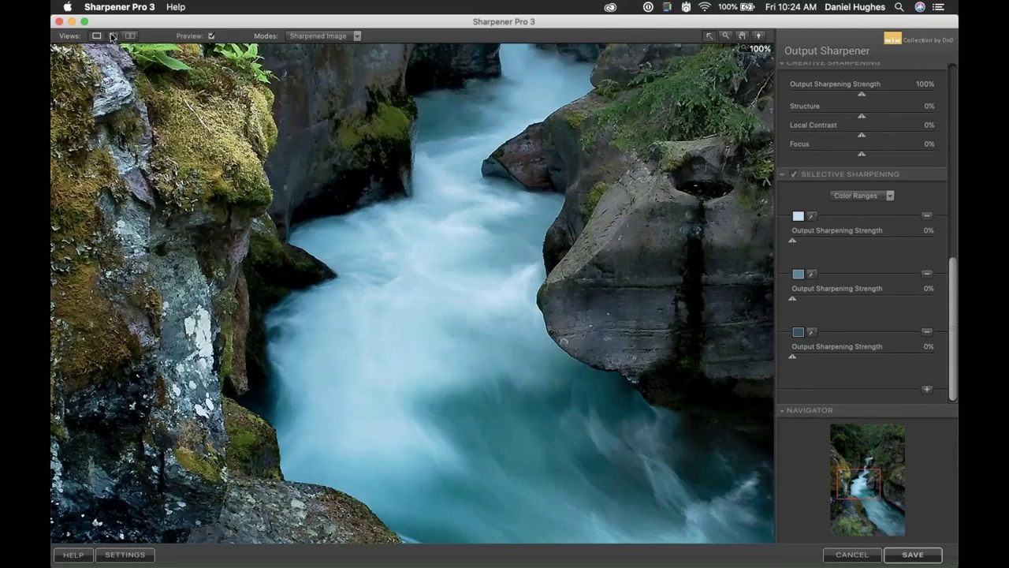
click(113, 36)
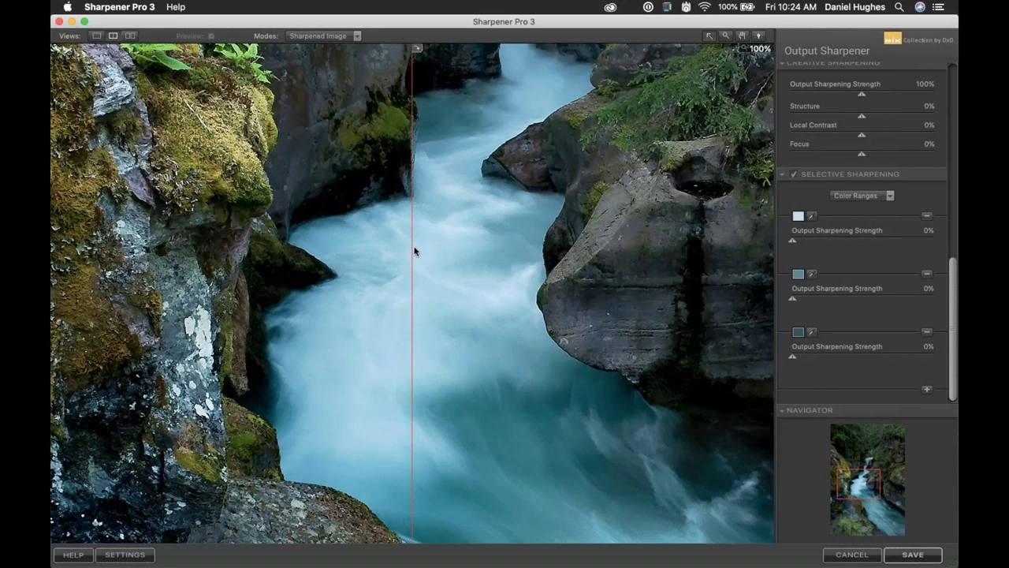
drag(411, 249, 52, 249)
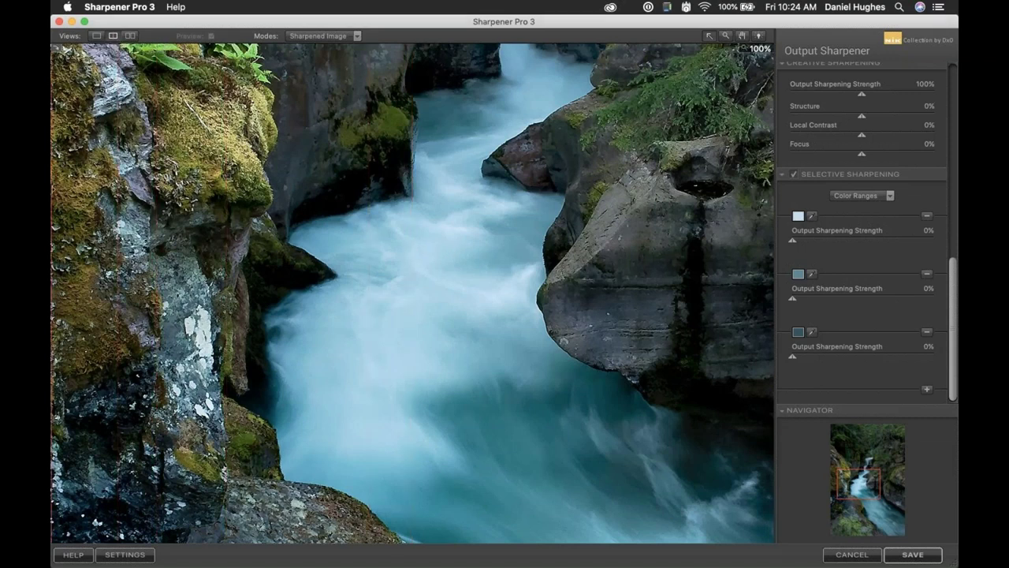
drag(52, 190, 318, 341)
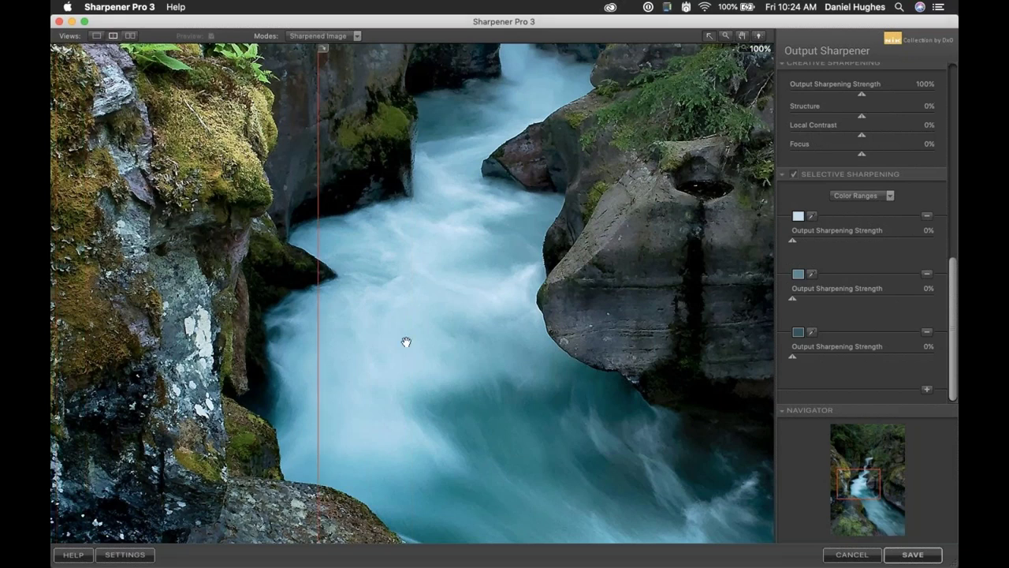
drag(406, 342, 398, 104)
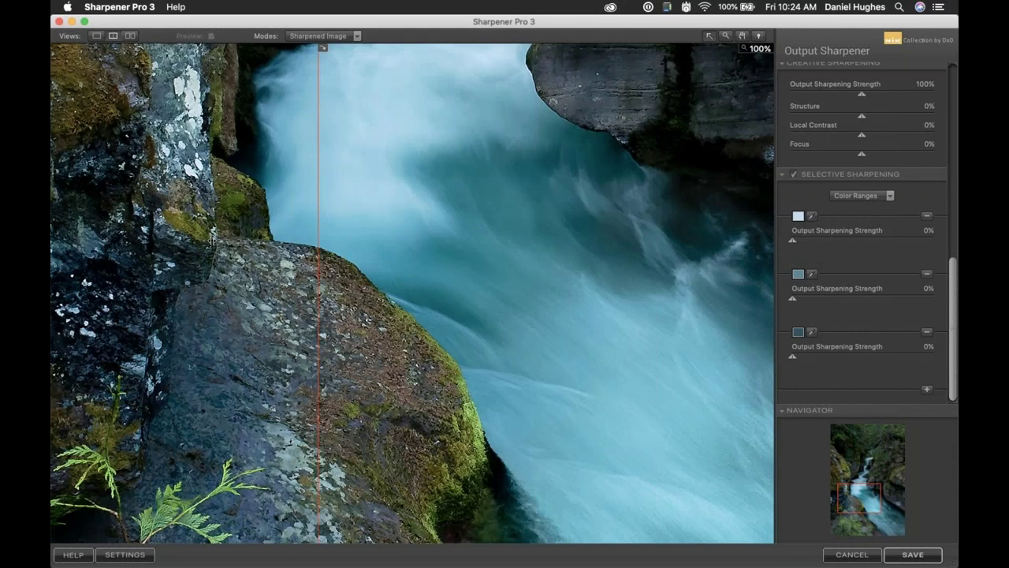
drag(317, 312, 342, 252)
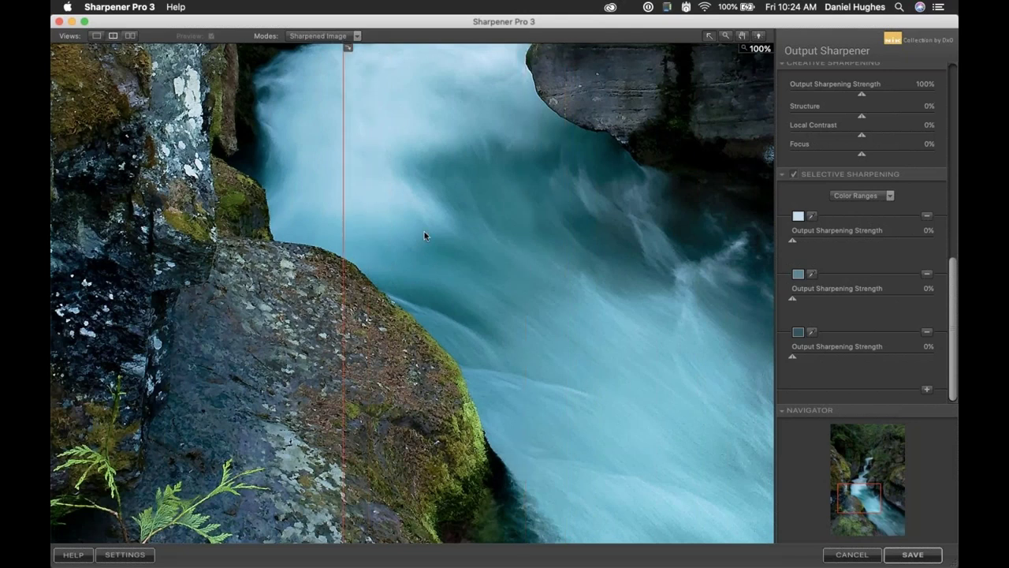
click(98, 36)
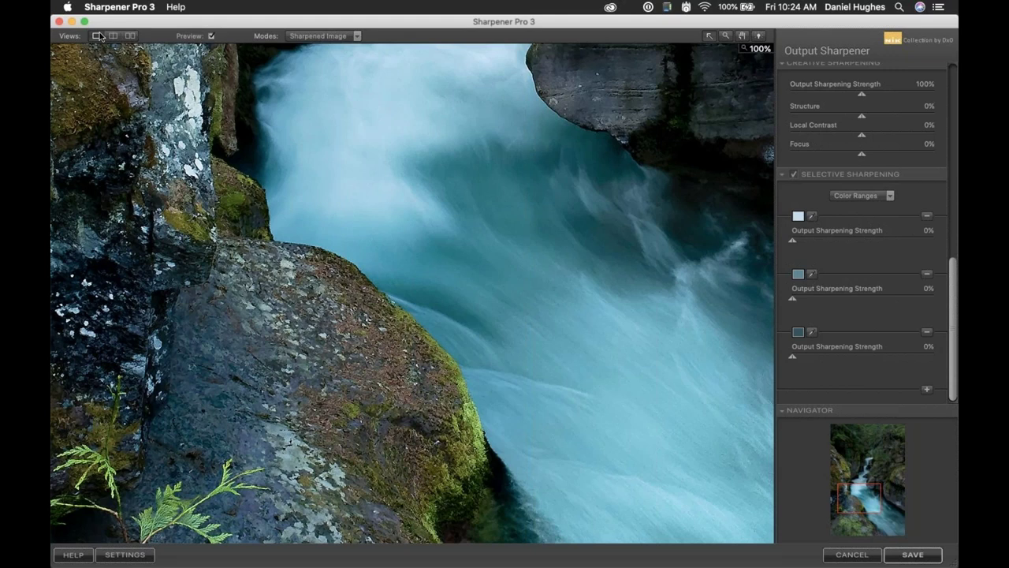
key(super+0)
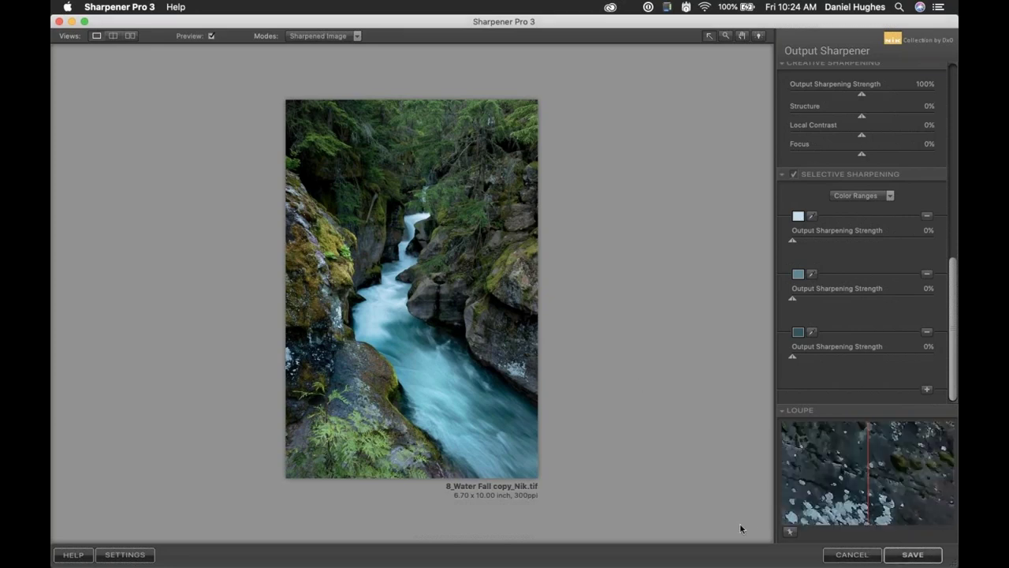
Switch to DxO PhotoLab and review the Nik plugin export settings, closing them without changes.
key(super+Tab)
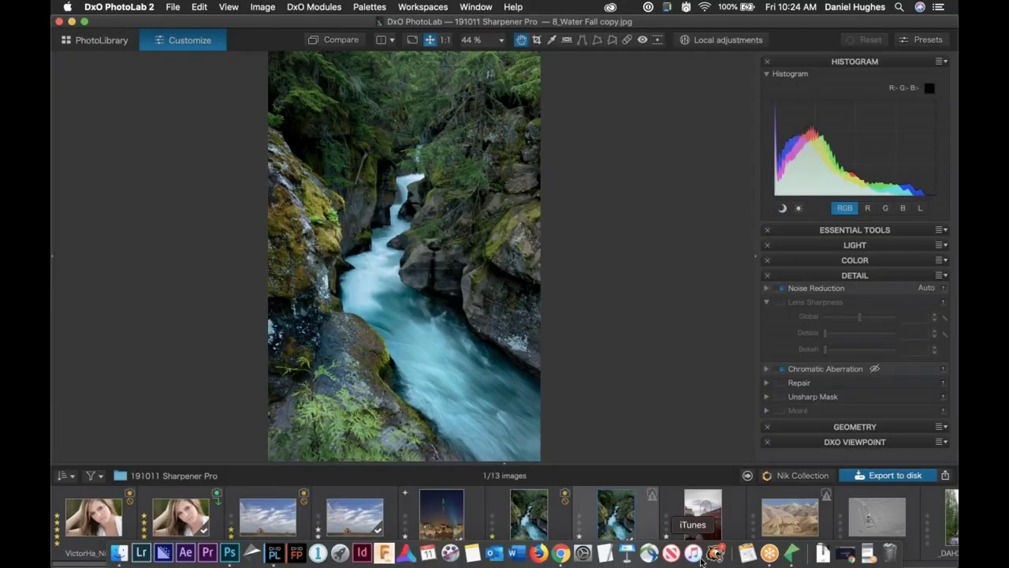
click(772, 555)
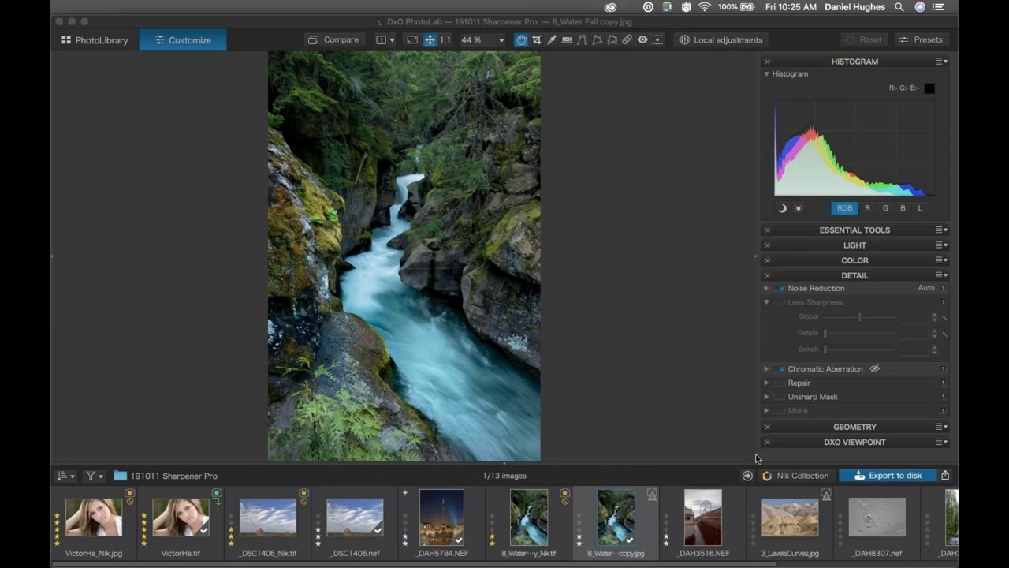
click(787, 481)
click(786, 477)
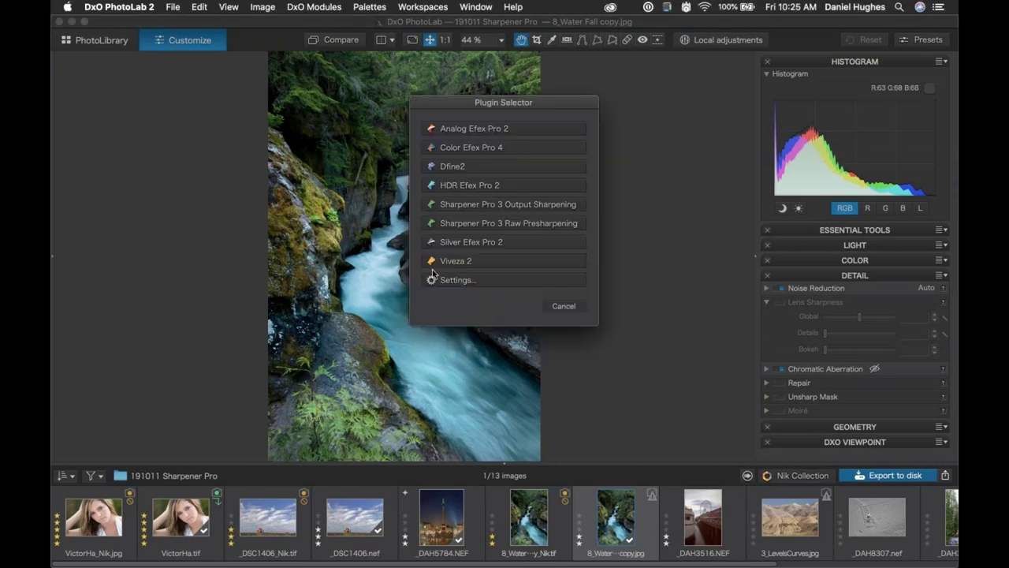
click(433, 278)
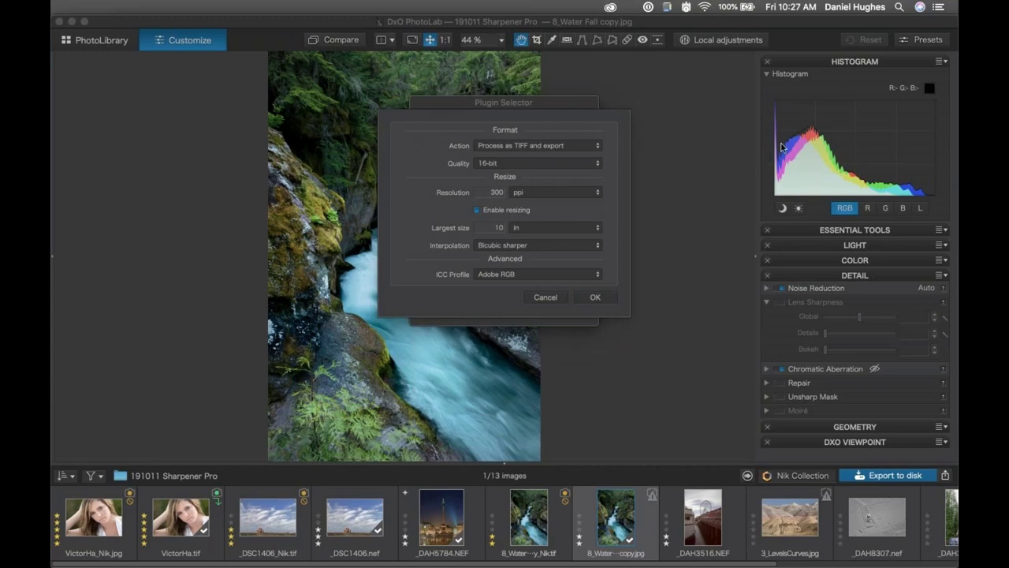
click(538, 301)
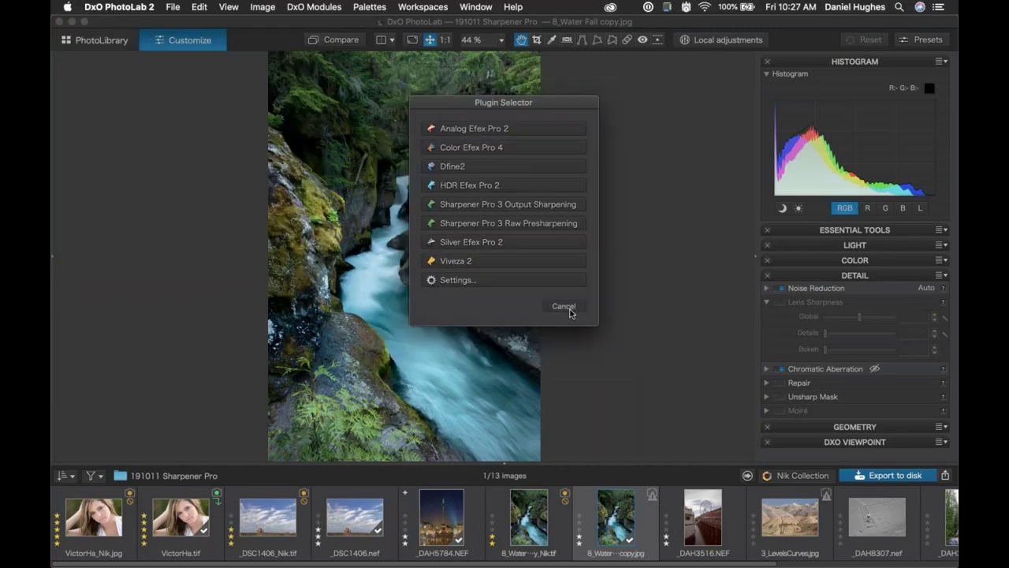
click(564, 305)
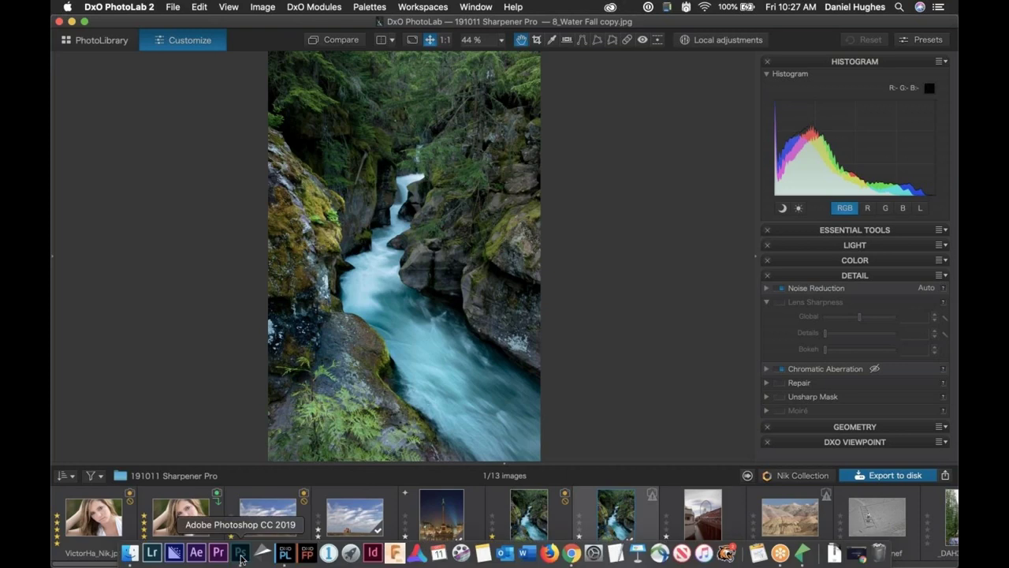
Switch to Photoshop, enlarge its window and delete the "lambda 200dpi sharpen" layer from the snowy landscape.
click(241, 555)
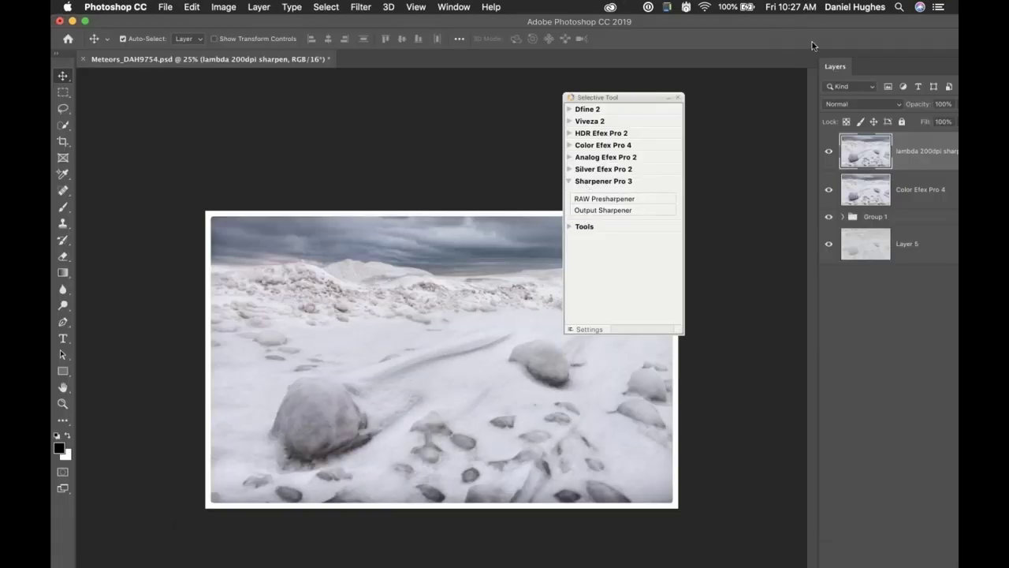
click(748, 243)
click(774, 395)
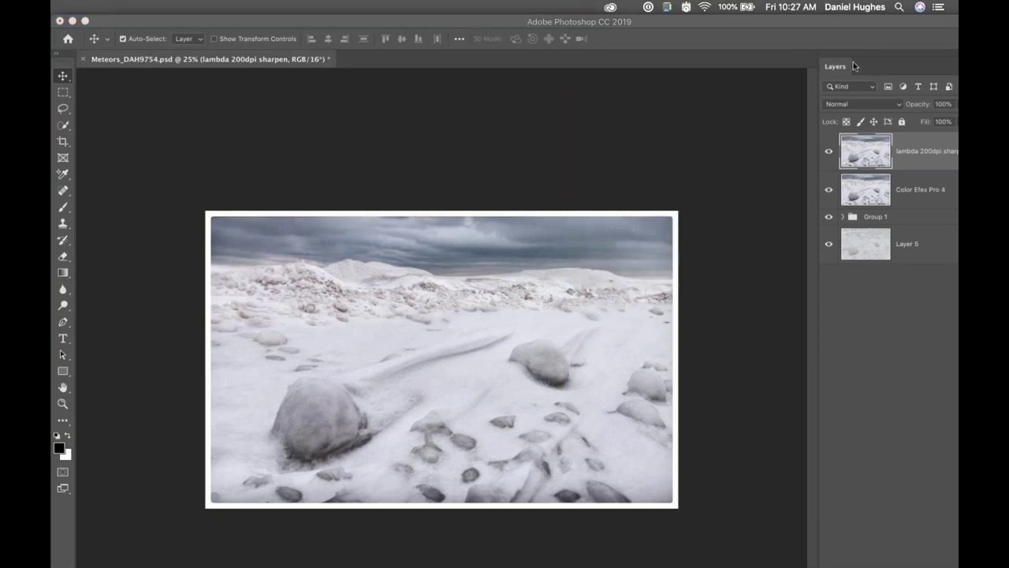
click(729, 63)
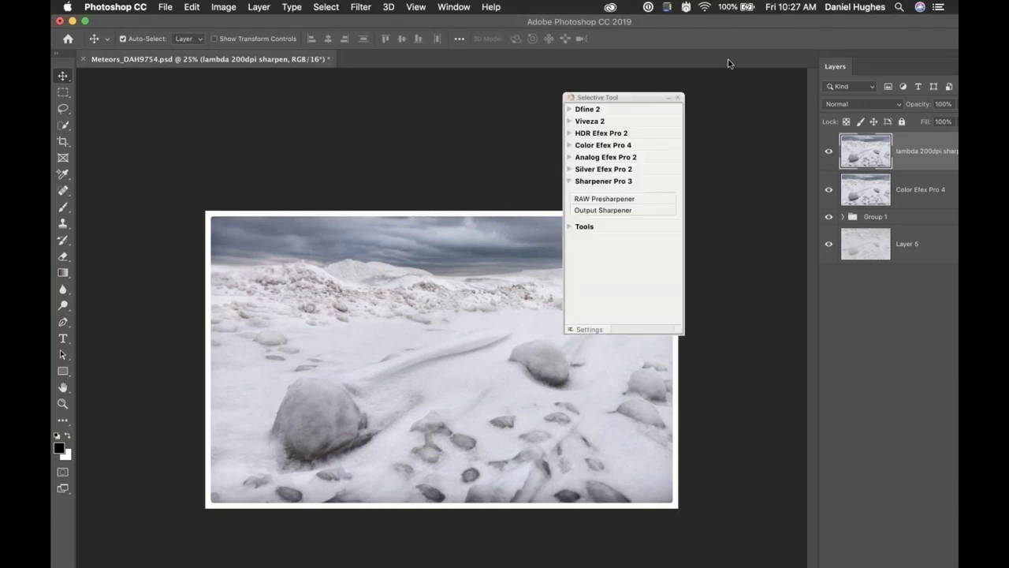
click(86, 22)
drag(772, 161, 836, 559)
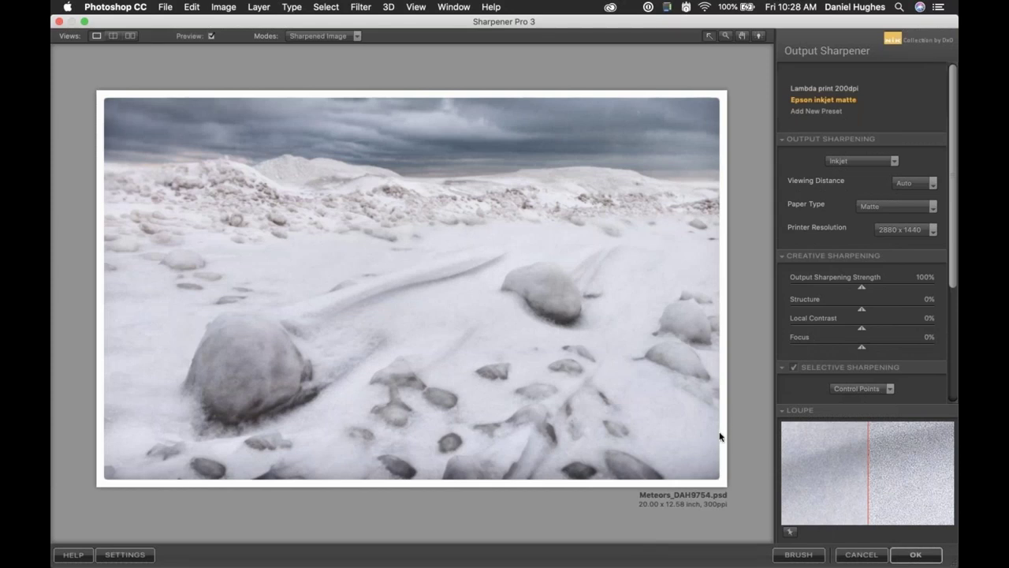
Send the Output Sharpener effect with the Epson inkjet matte preset to Photoshop as a masked layer for brushing in.
click(795, 555)
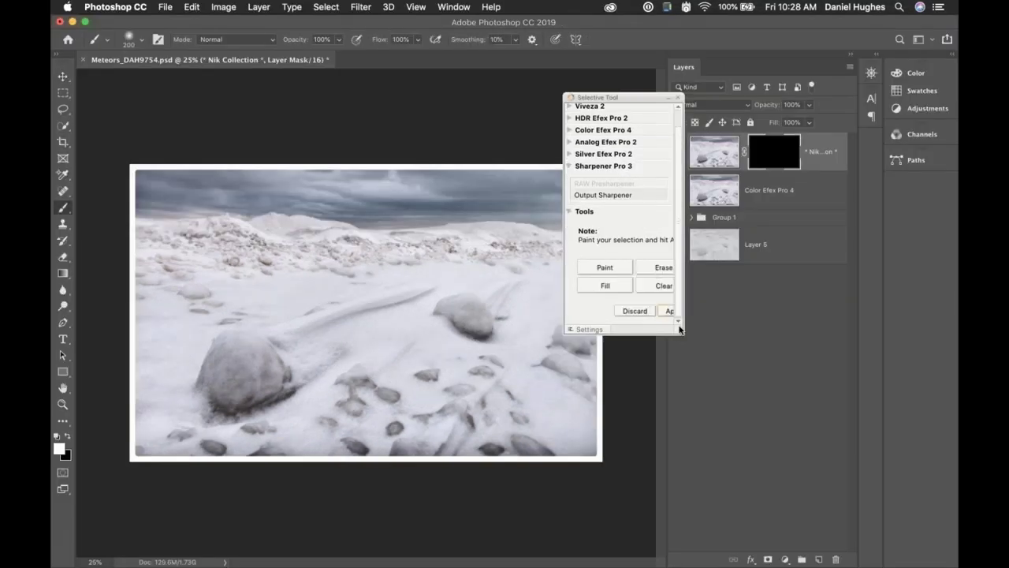
Enlarge the Selective Tool window, then try filling the whole image with the sharpening effect and clear the mask again.
drag(679, 329, 741, 371)
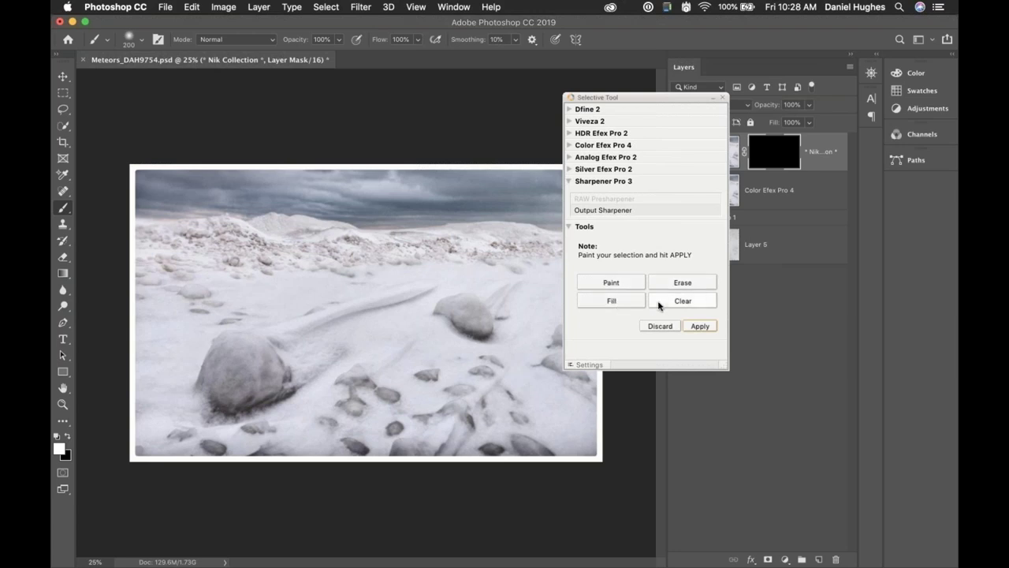
click(612, 301)
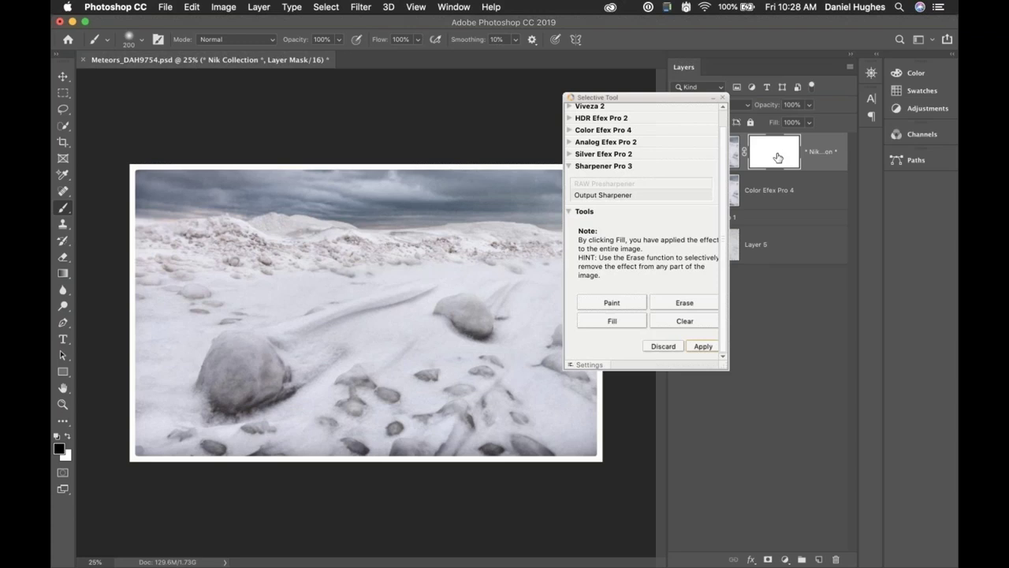
click(667, 323)
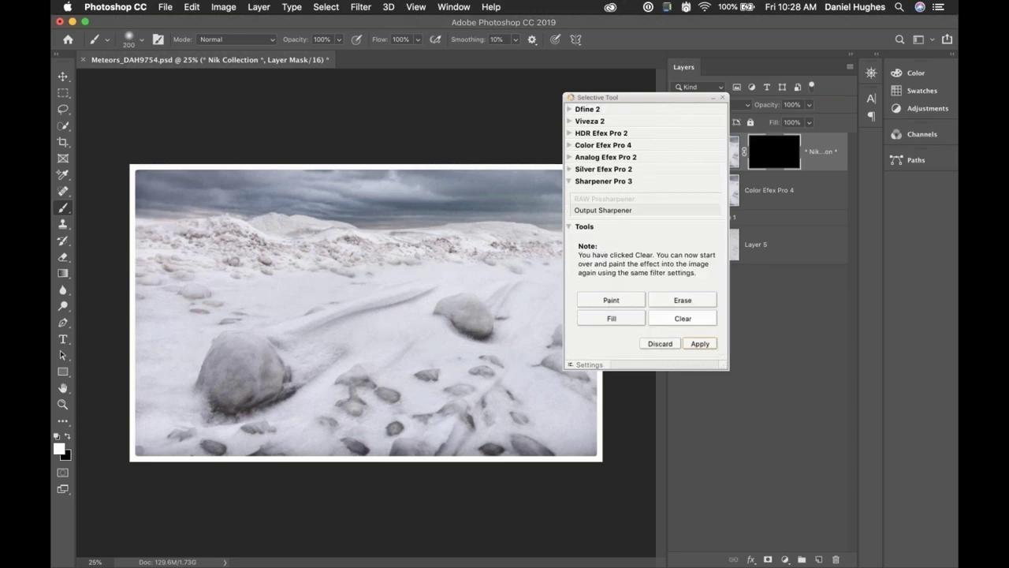
click(613, 318)
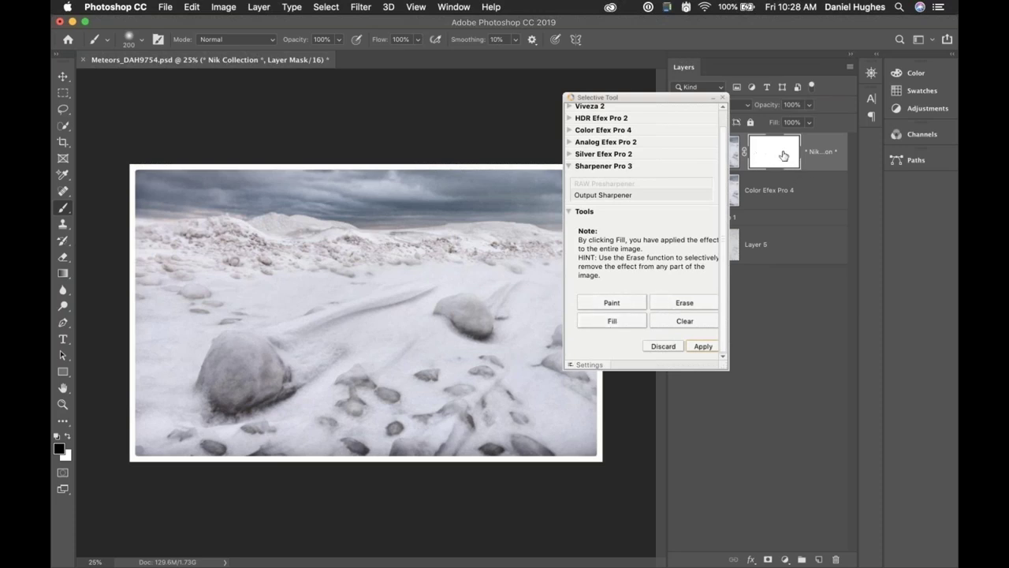
click(664, 325)
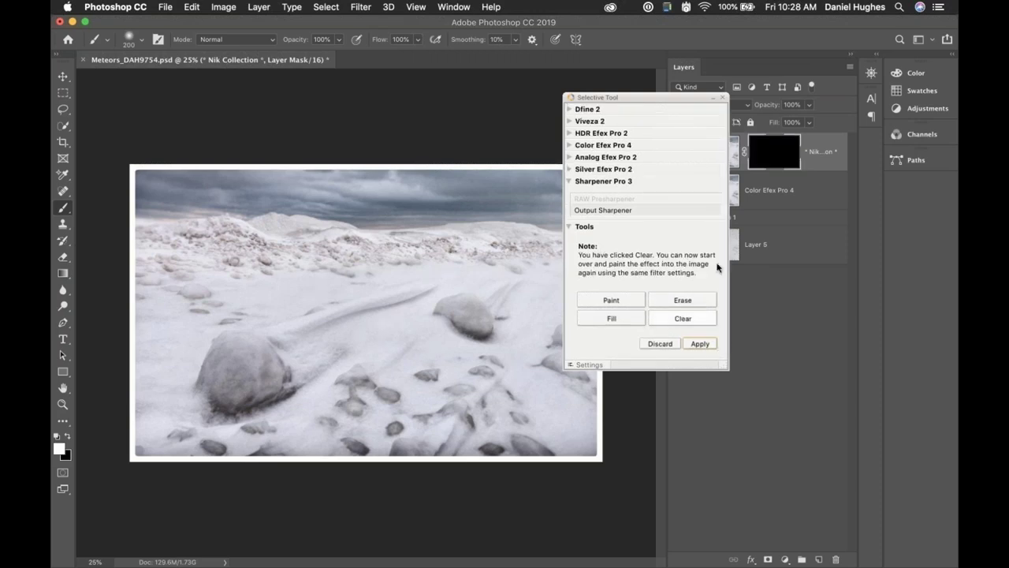
Paint the sharpening onto the smaller boulder, then enlarge the brush to 600 and paint the large boulder and the snow ridge between them.
click(596, 304)
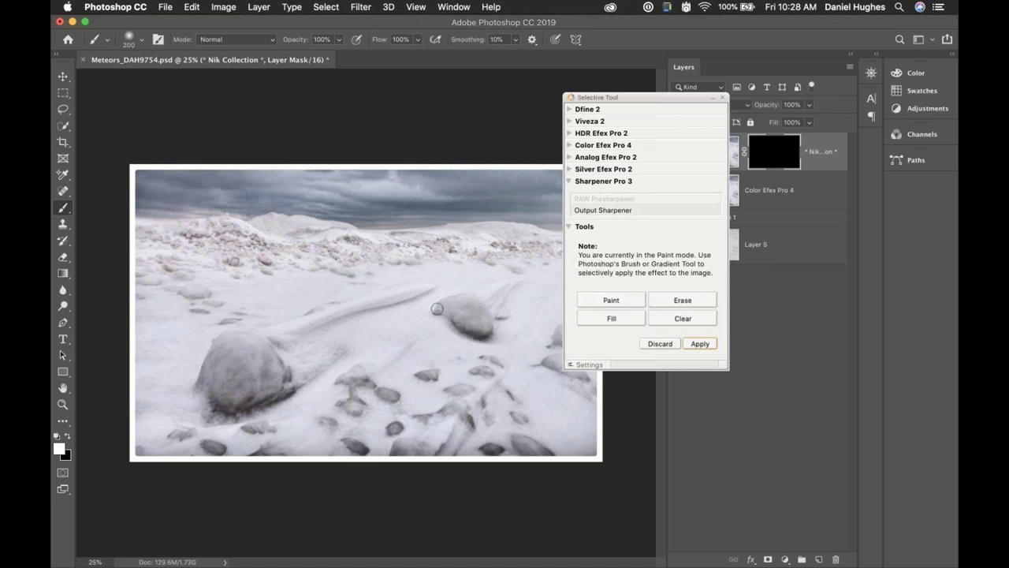
mouse_move(442, 310)
mouse_down()
mouse_move(471, 338)
mouse_move(469, 323)
mouse_move(477, 326)
mouse_move(459, 311)
mouse_move(474, 316)
mouse_move(442, 314)
mouse_up()
key(bracketright)
key(bracketright)
key(bracketright)
key(bracketright)
key(bracketright)
key(bracketright)
key(bracketright)
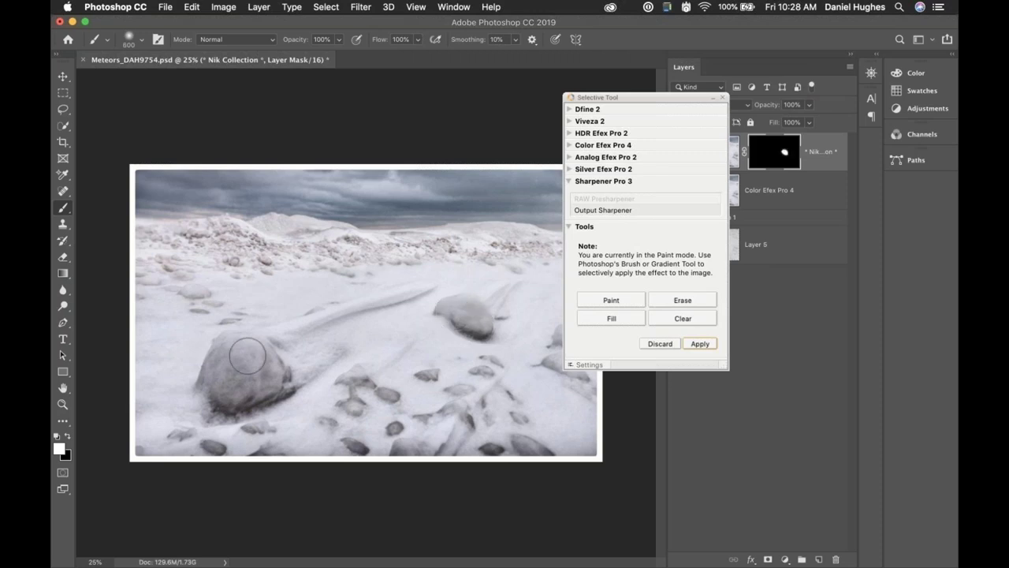
mouse_move(268, 370)
mouse_down()
mouse_move(223, 394)
mouse_move(235, 342)
mouse_move(217, 363)
mouse_move(213, 397)
mouse_move(250, 401)
mouse_move(259, 371)
mouse_move(243, 352)
mouse_move(277, 385)
mouse_move(228, 396)
mouse_move(234, 364)
mouse_move(214, 398)
mouse_move(213, 382)
mouse_move(222, 408)
mouse_up()
mouse_move(323, 366)
mouse_down()
mouse_move(256, 368)
mouse_move(287, 344)
mouse_move(266, 344)
mouse_move(419, 305)
mouse_move(277, 354)
mouse_move(402, 308)
mouse_up()
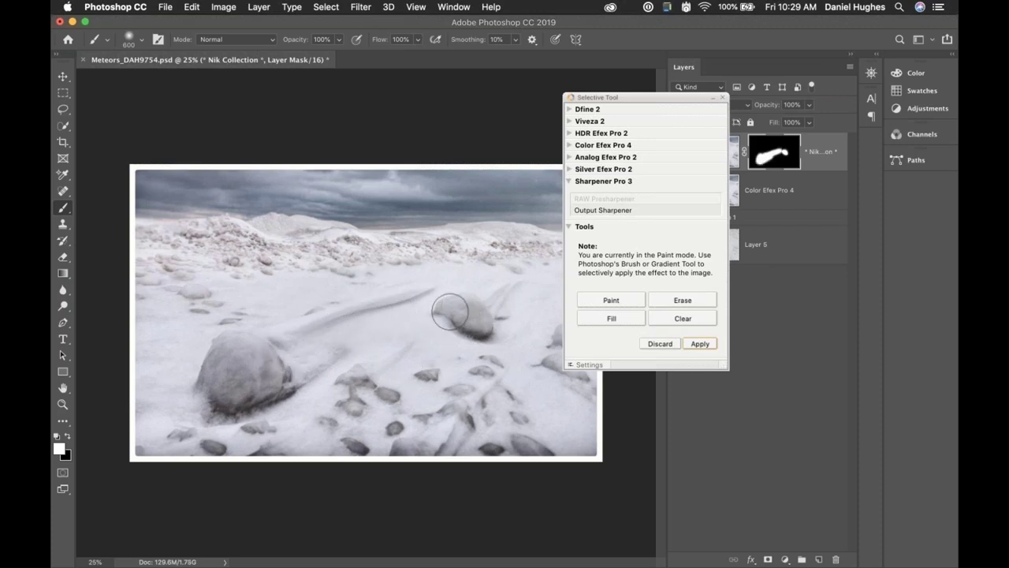
Reduce the brush to 400, finish painting the sharpening on the smaller boulder and apply the effect.
key(bracketleft)
key(bracketleft)
mouse_move(501, 300)
mouse_down()
mouse_move(523, 291)
mouse_move(475, 314)
mouse_move(482, 298)
mouse_move(516, 289)
mouse_move(481, 319)
mouse_move(528, 298)
mouse_move(475, 331)
mouse_move(453, 310)
mouse_up()
click(699, 343)
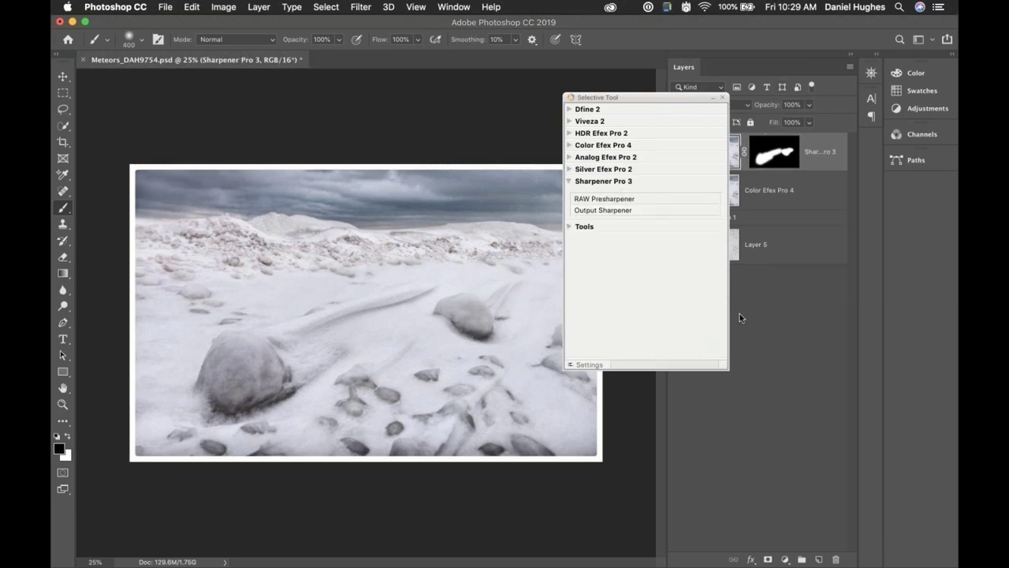
Move the Selective Tool window clear of the layers with its Tools section collapsed, and select the Sharpener Pro 3 layer mask.
drag(663, 97, 691, 396)
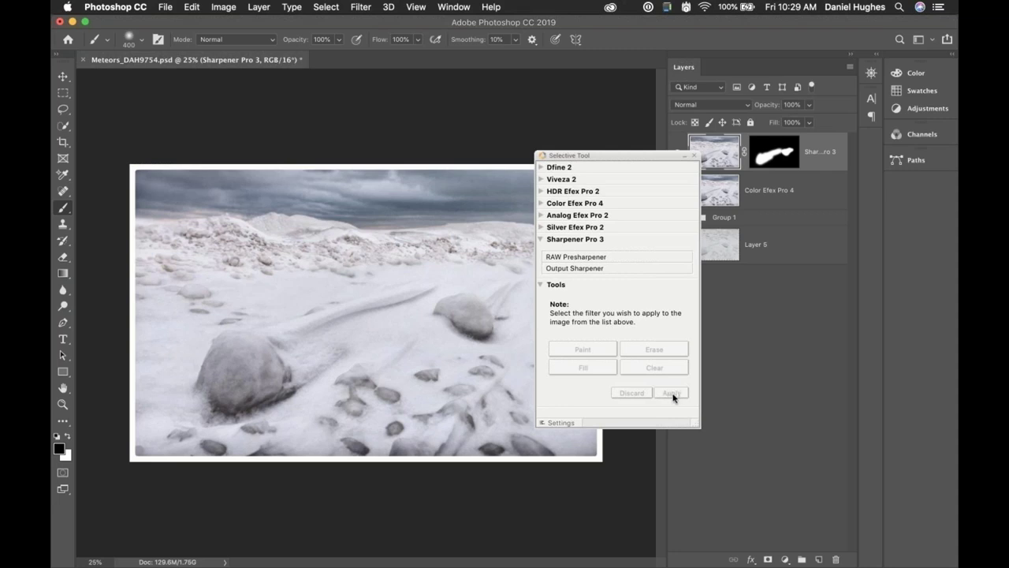
click(543, 285)
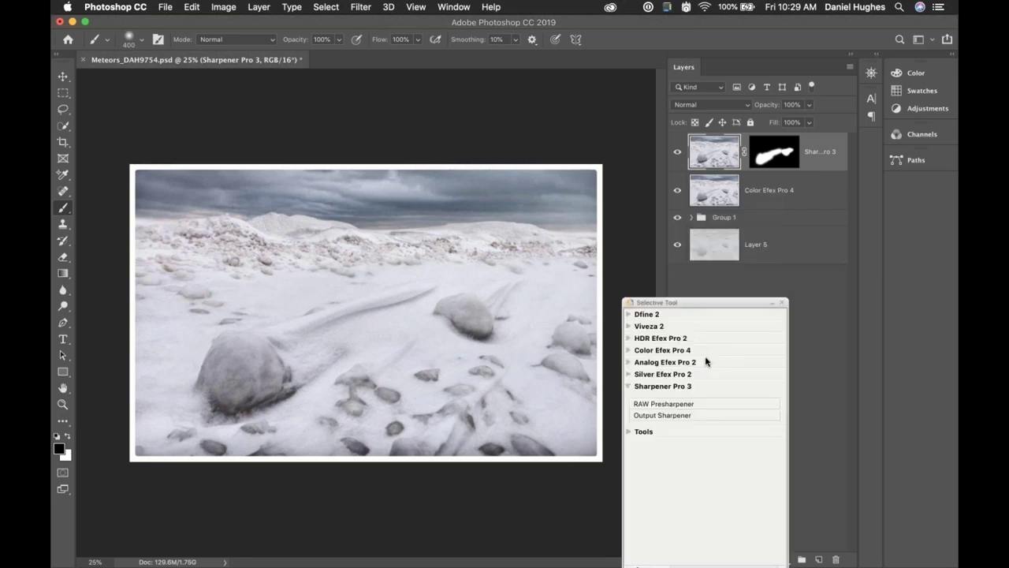
click(789, 151)
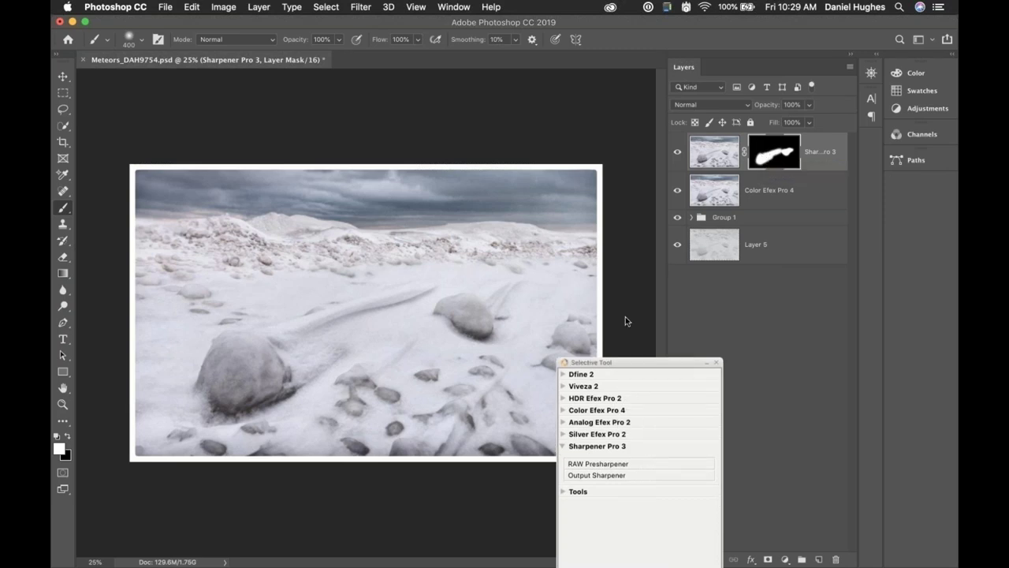
click(599, 349)
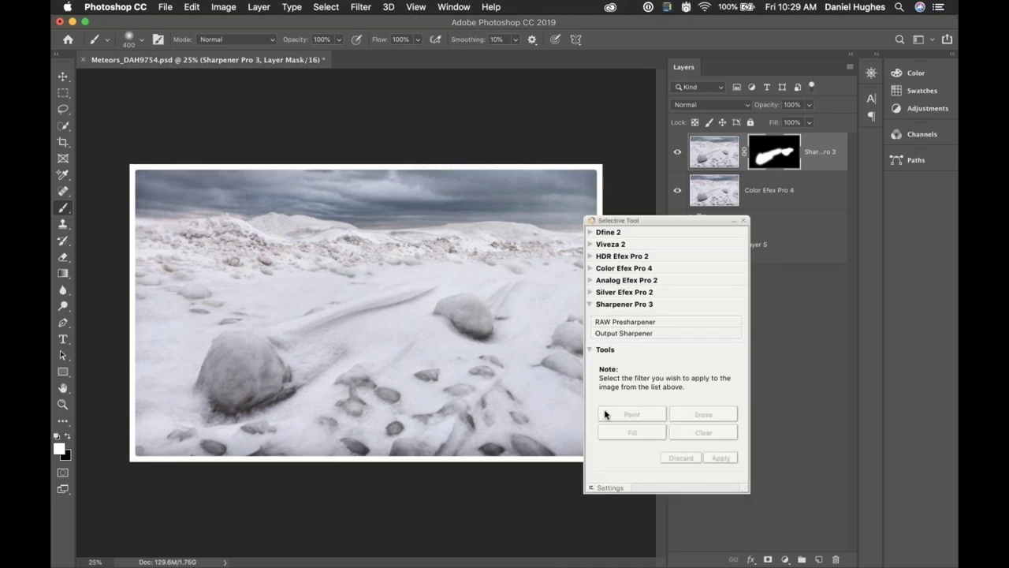
click(590, 349)
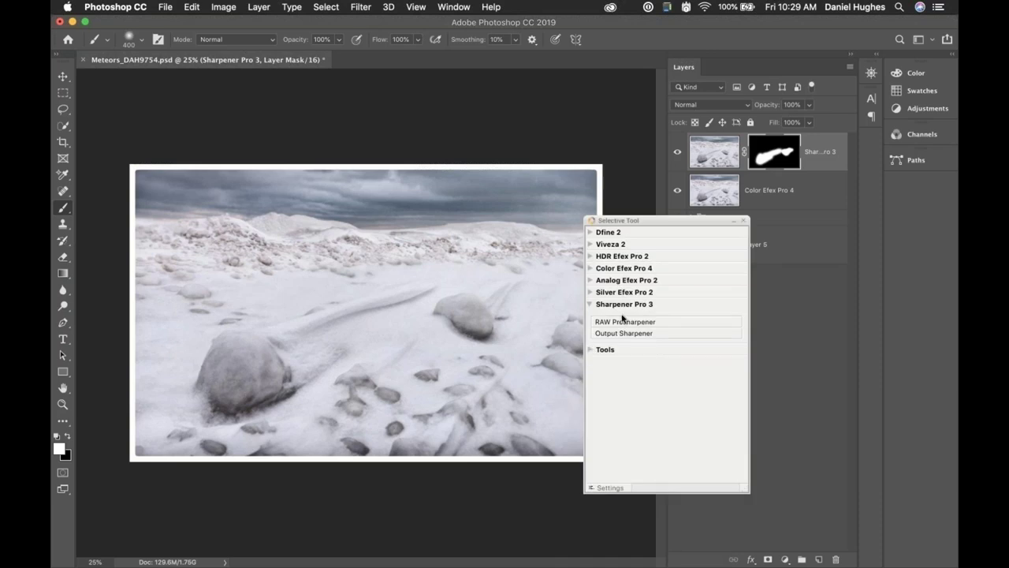
drag(667, 220, 692, 381)
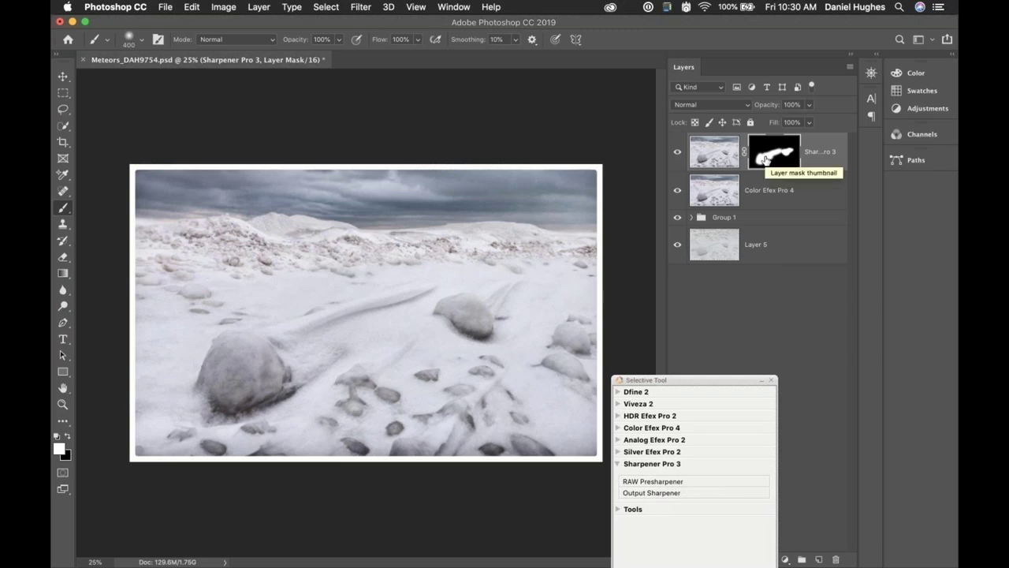
click(631, 480)
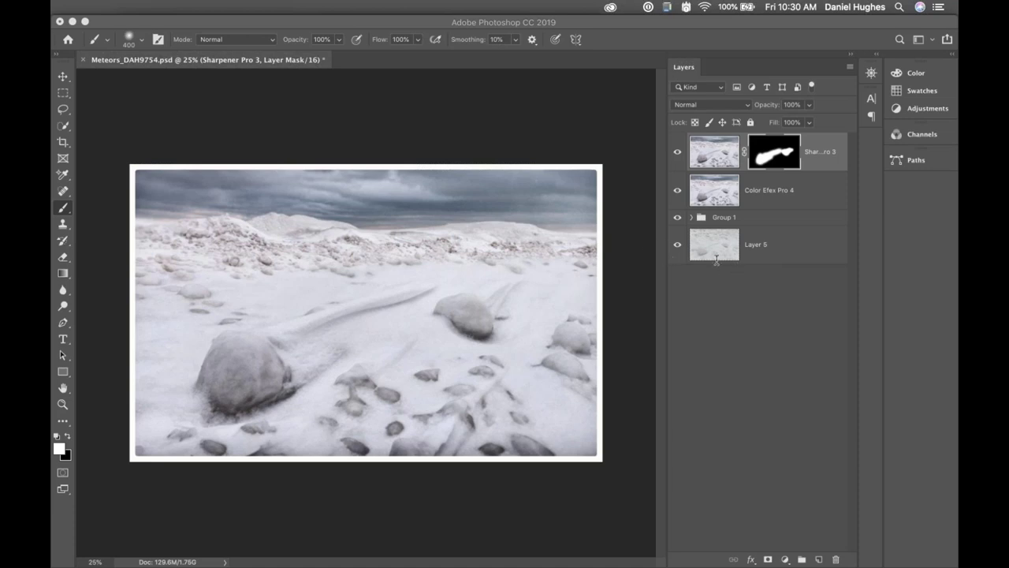
mouse_move(417, 553)
click(137, 162)
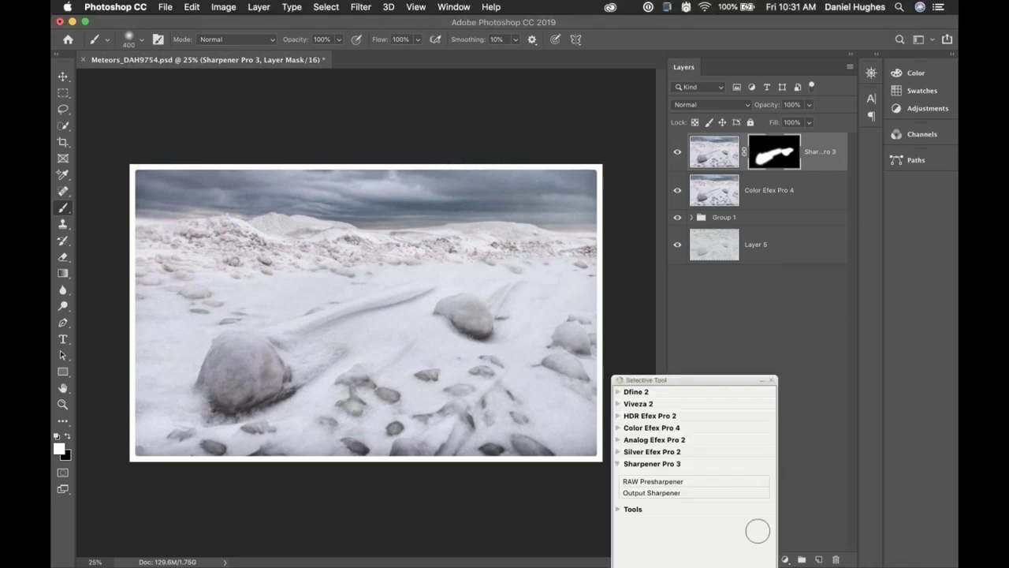
Move the Selective Tool window over the image and check its version information, closing the information dialog each time.
drag(674, 381, 486, 161)
click(455, 157)
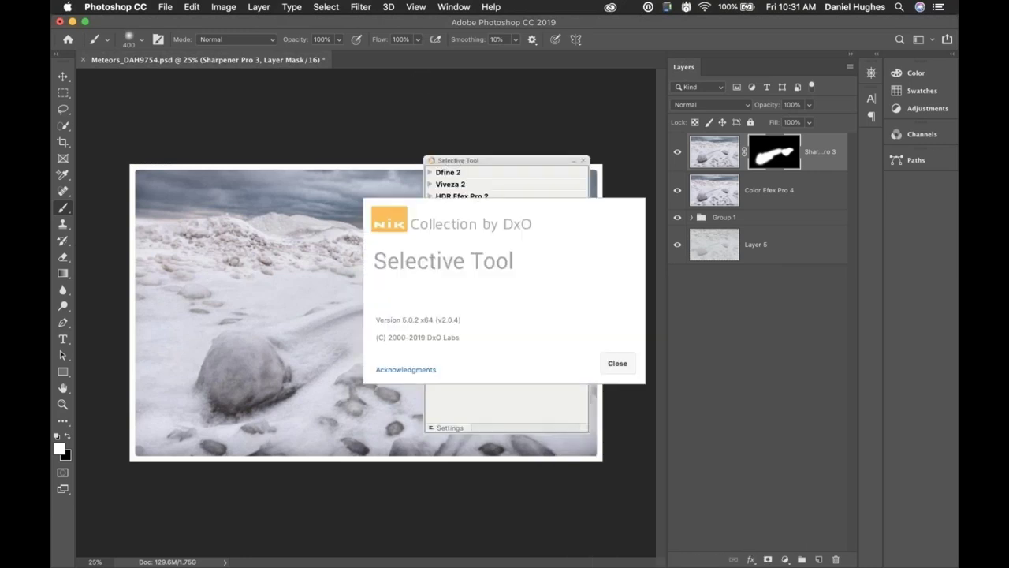
click(615, 360)
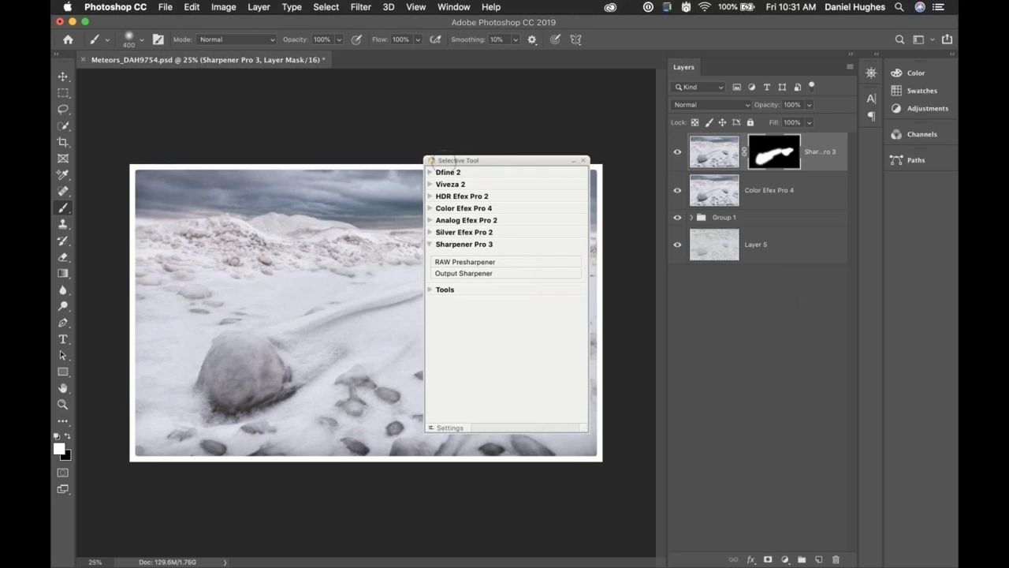
drag(447, 161, 368, 139)
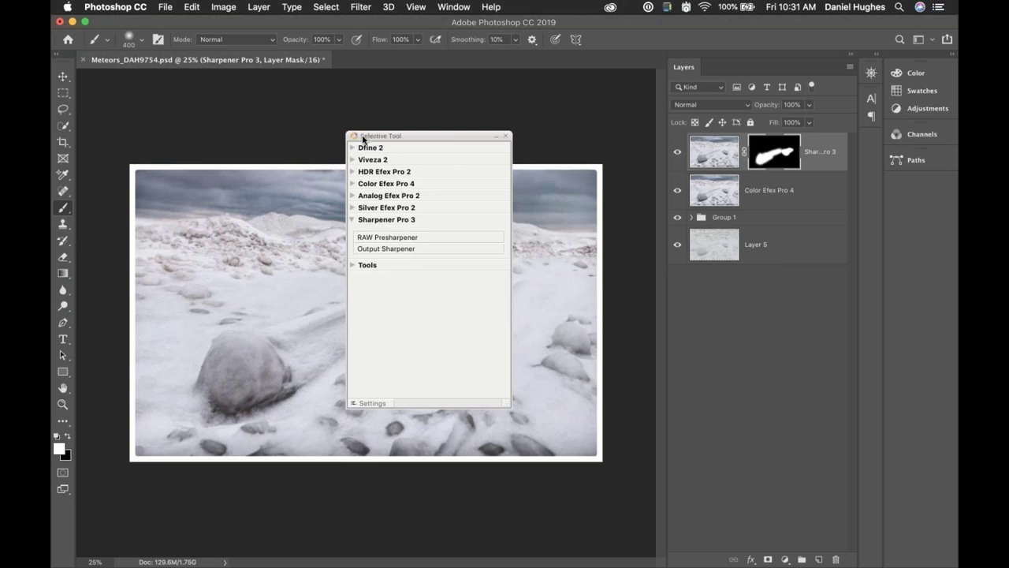
click(353, 137)
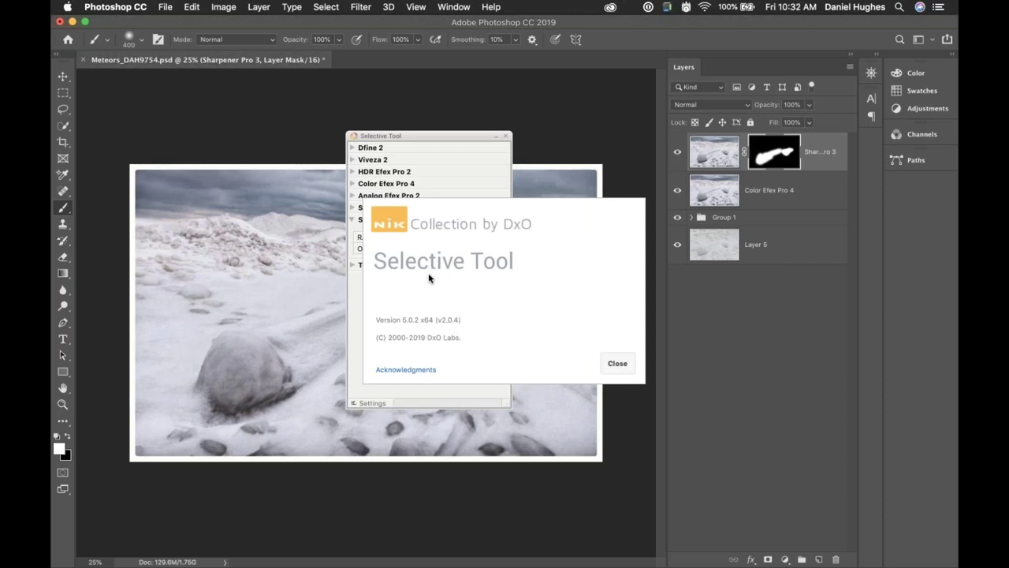
click(616, 363)
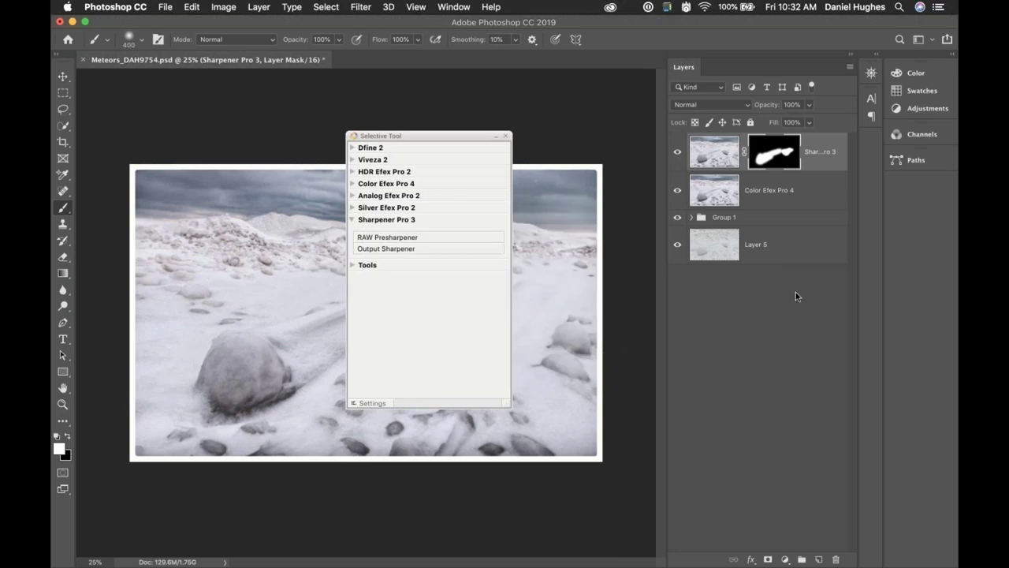
key(super+q)
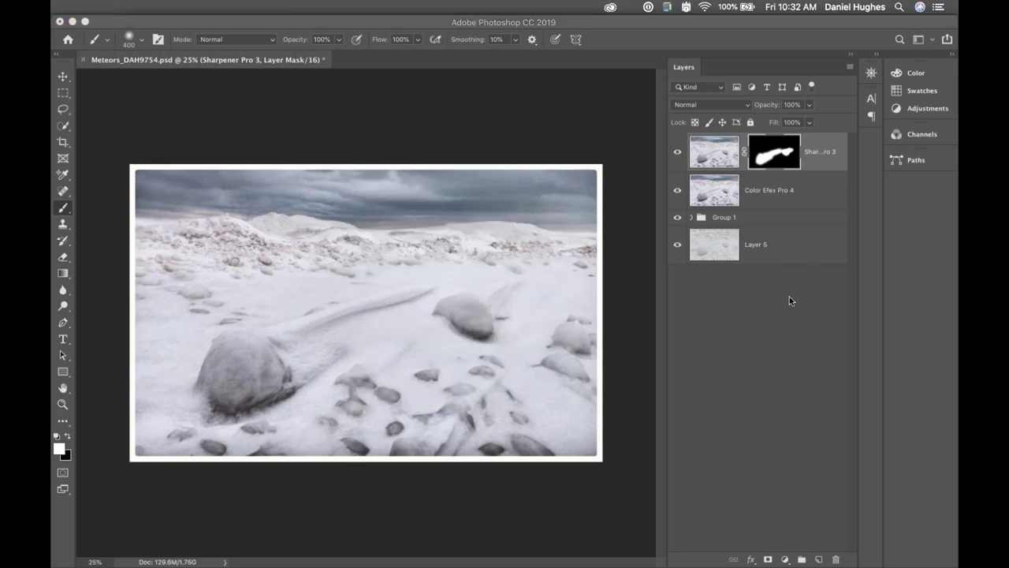